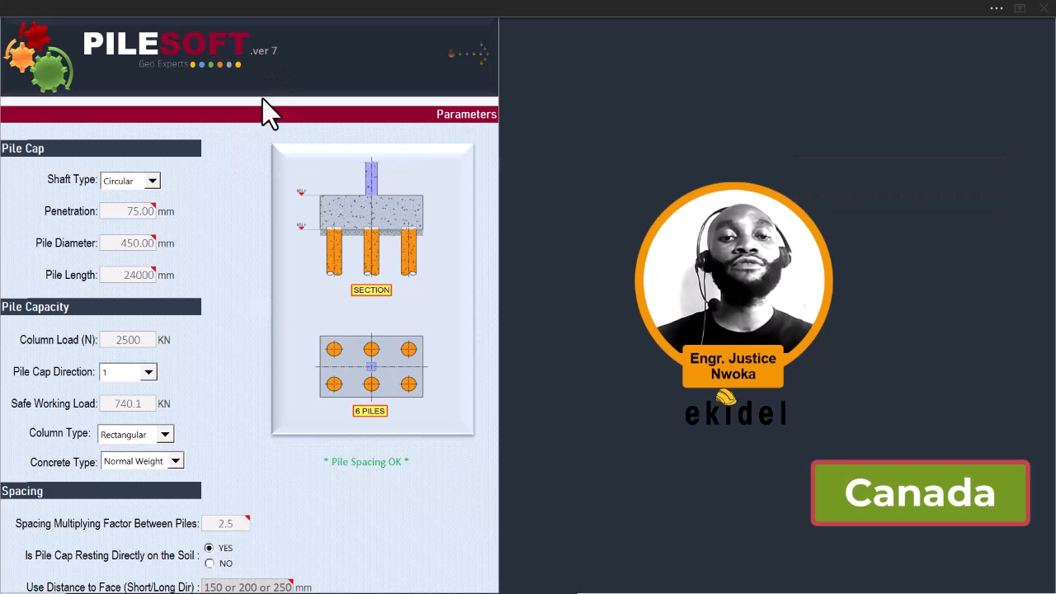
Step: Review the pile shaft type options and the penetration, pile diameter, pile length and column load inputs
{"action": "left_click", "coordinate": [141, 338]}
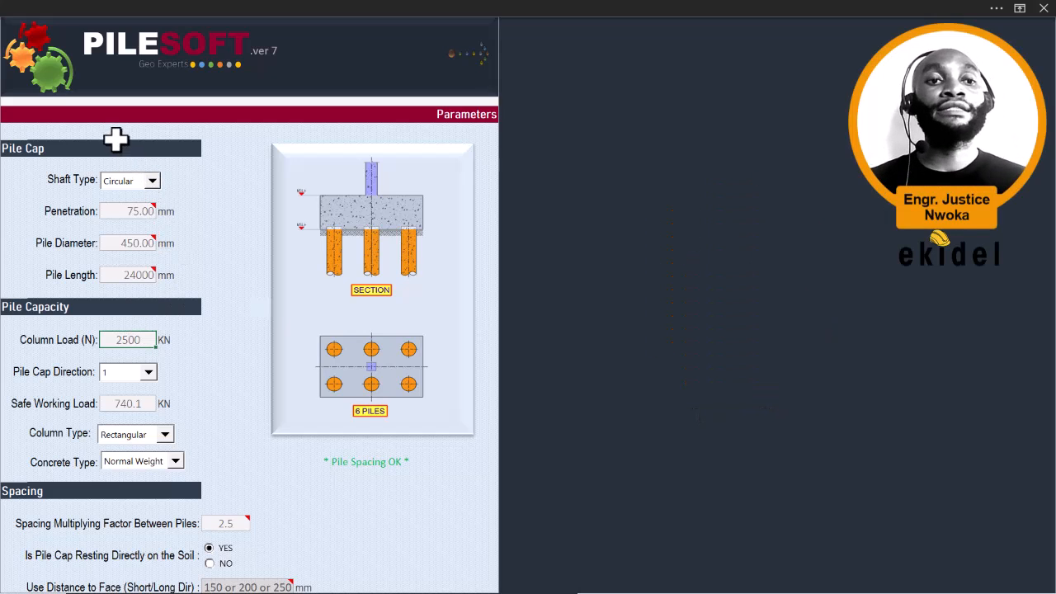
{"action": "mouse_move", "coordinate": [154, 205]}
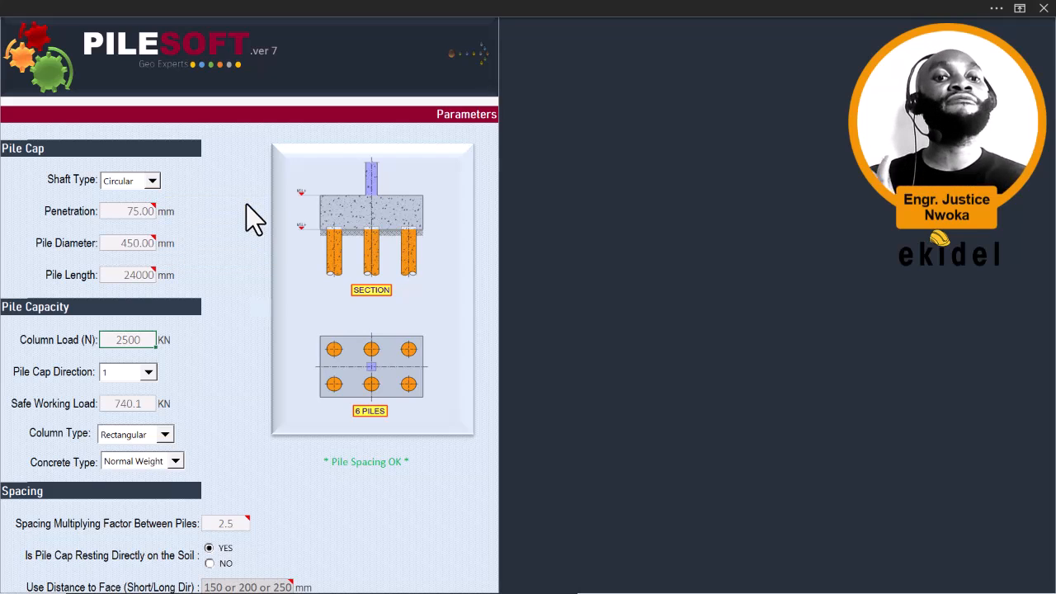
{"action": "left_click", "coordinate": [154, 181]}
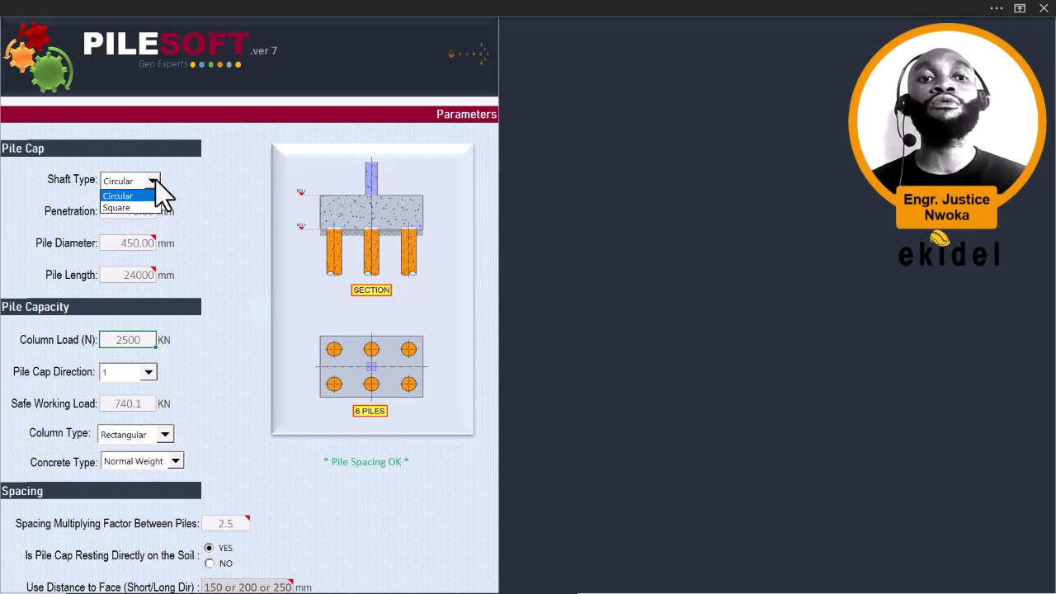
{"action": "left_click", "coordinate": [155, 180]}
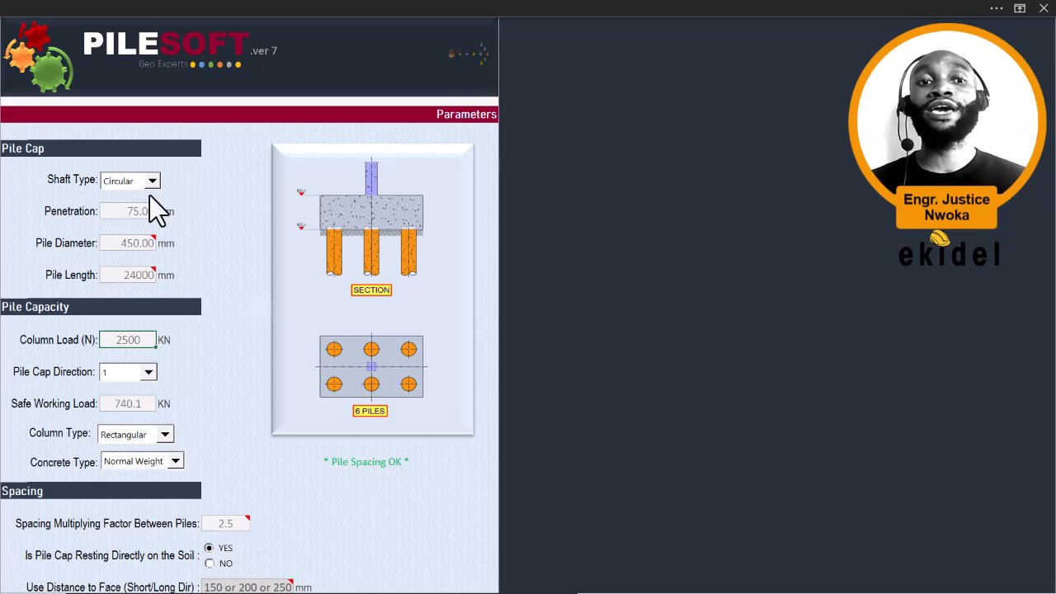
{"action": "left_click", "coordinate": [136, 243]}
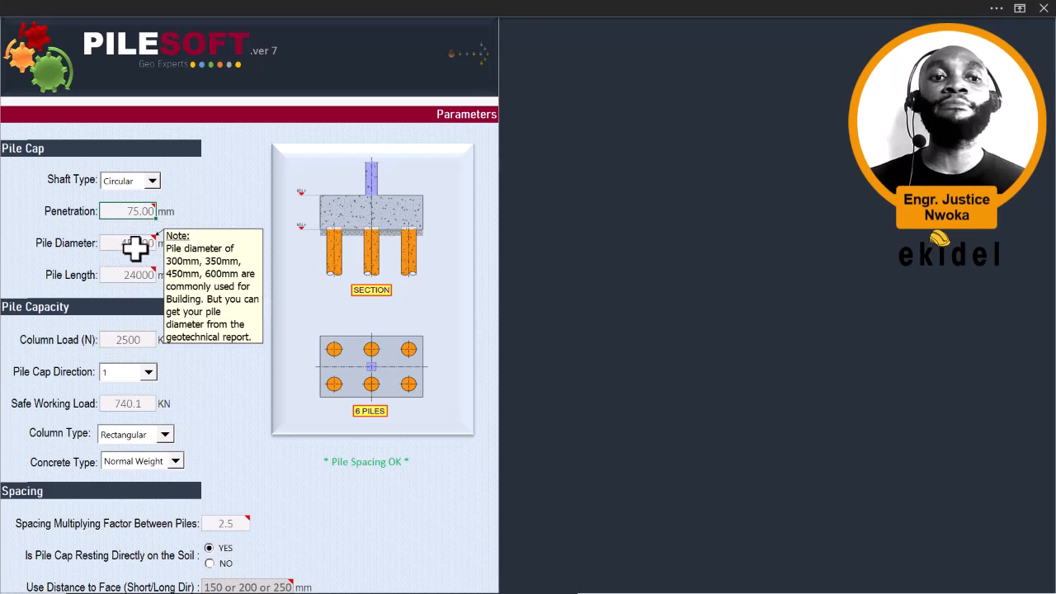
{"action": "left_click", "coordinate": [132, 276]}
{"action": "left_click", "coordinate": [124, 338]}
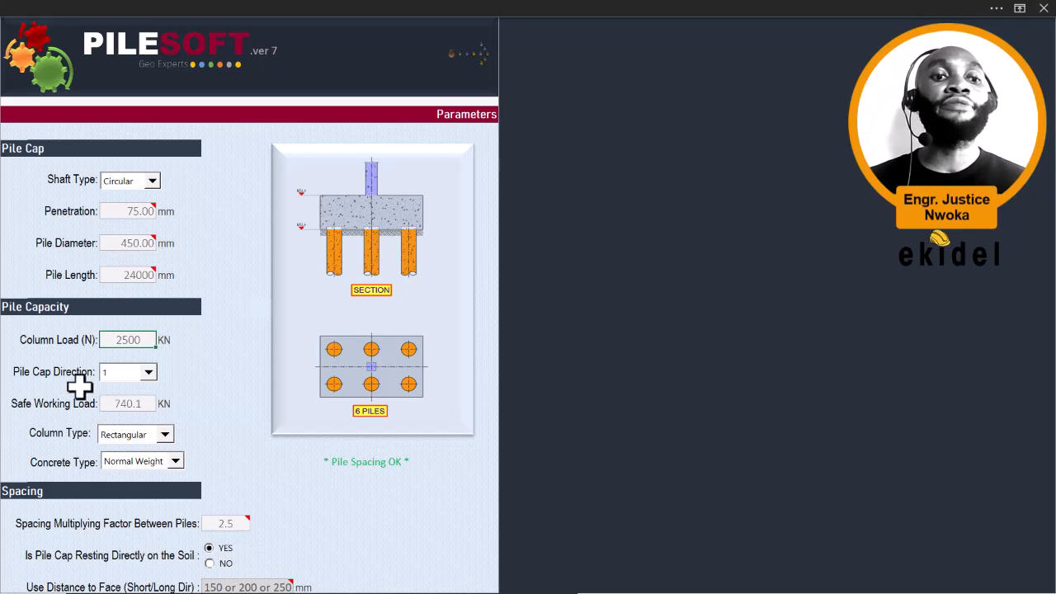
Step: Check the options offered for the column type and the concrete type
{"action": "left_click", "coordinate": [111, 437]}
{"action": "key", "text": "Up"}
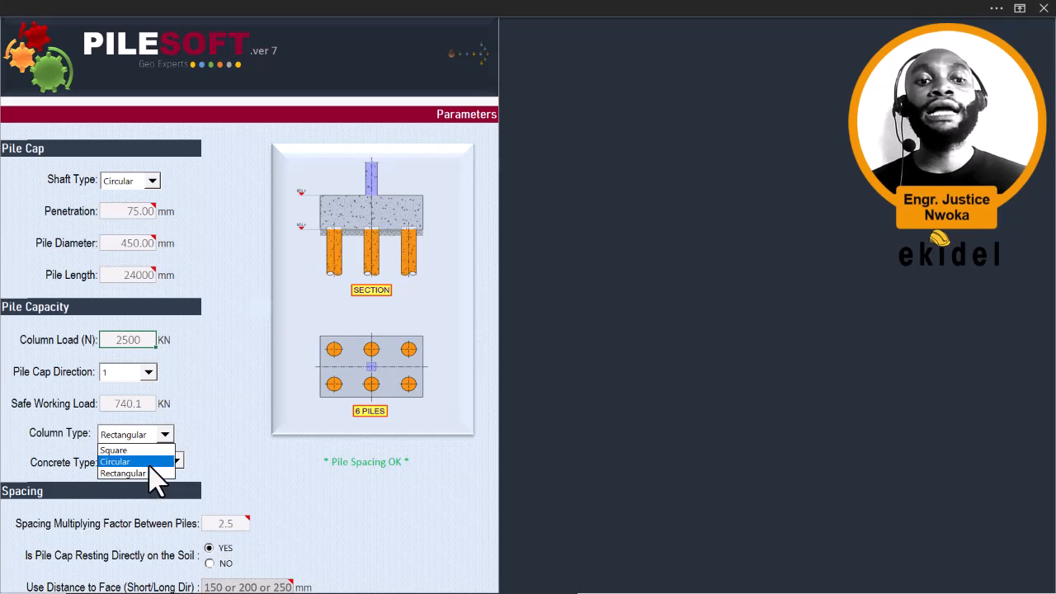
{"action": "left_click", "coordinate": [216, 443]}
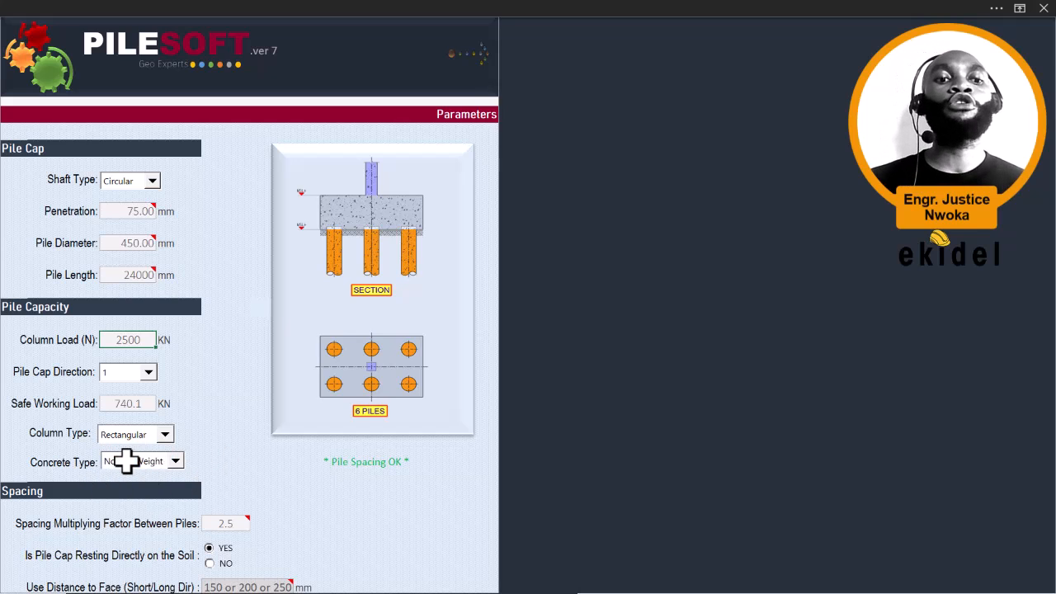
{"action": "left_click", "coordinate": [128, 461]}
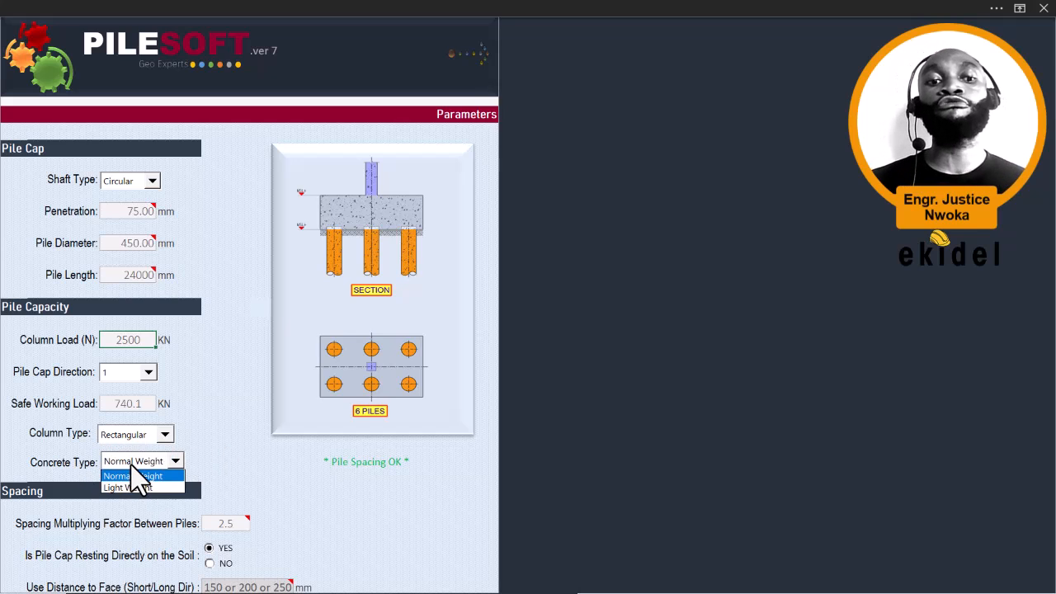
{"action": "left_click", "coordinate": [153, 476]}
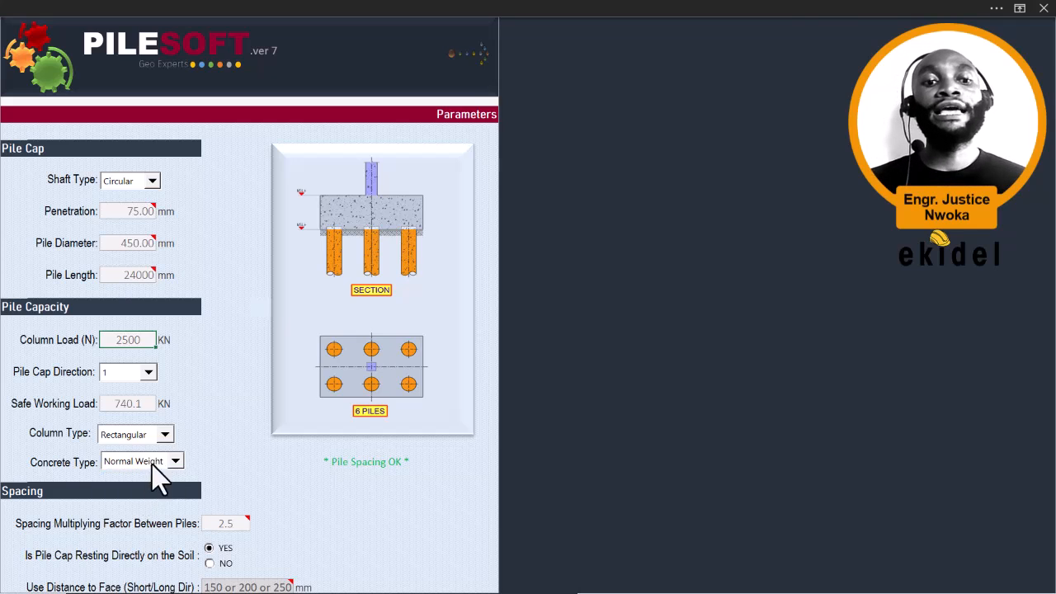
Step: Review the pile spacing, concrete cover and material selection inputs
{"action": "scroll", "coordinate": [161, 462], "scroll_direction": "down", "scroll_amount": 3}
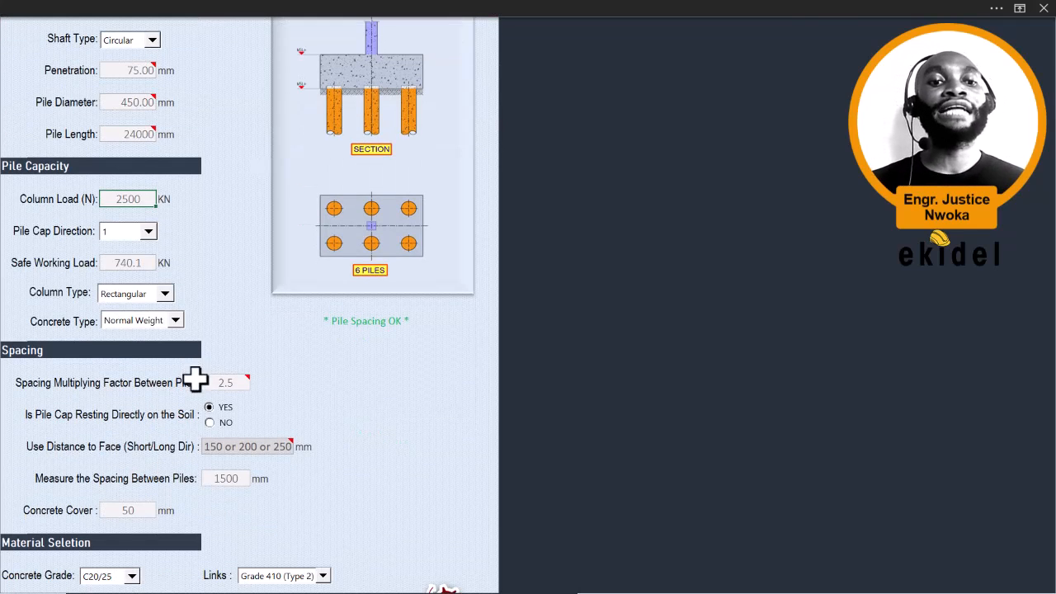
{"action": "scroll", "coordinate": [181, 414], "scroll_direction": "down", "scroll_amount": 1}
{"action": "scroll", "coordinate": [180, 410], "scroll_direction": "down", "scroll_amount": 5}
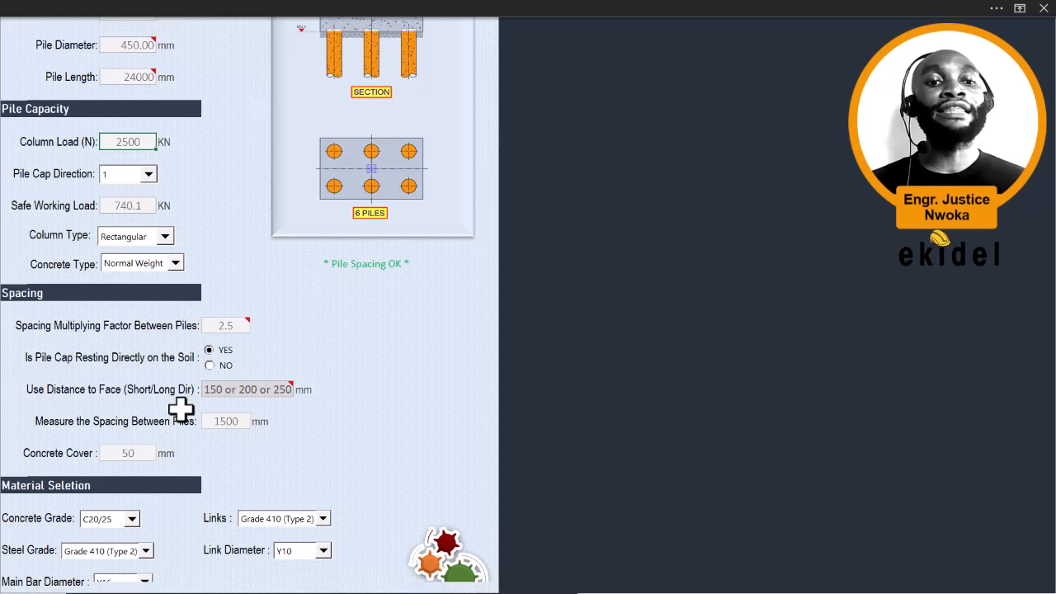
{"action": "left_click", "coordinate": [228, 422]}
Step: Review the design output data and the pile cap detail drawing, and return to the parameters sheet
{"action": "scroll", "coordinate": [218, 187], "scroll_direction": "down", "scroll_amount": 5}
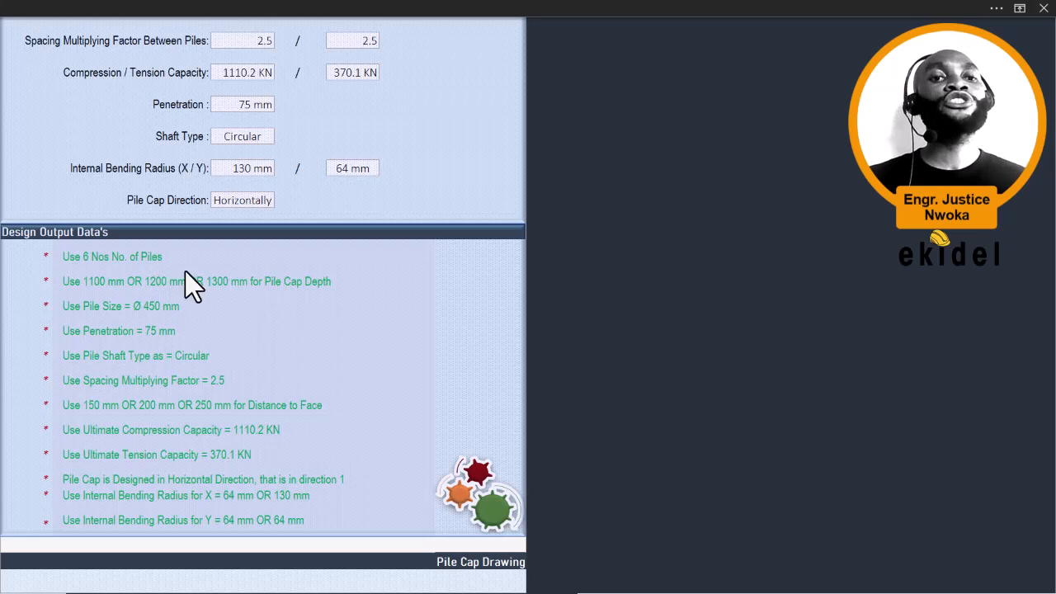
{"action": "scroll", "coordinate": [177, 267], "scroll_direction": "down", "scroll_amount": 8}
{"action": "scroll", "coordinate": [222, 285], "scroll_direction": "down", "scroll_amount": 7}
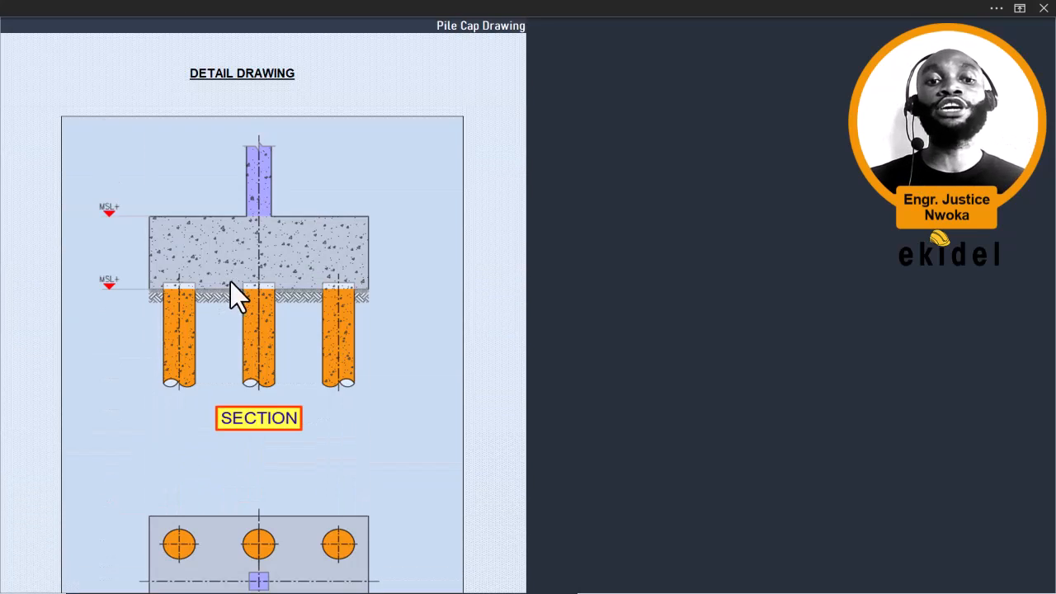
{"action": "scroll", "coordinate": [251, 375], "scroll_direction": "down", "scroll_amount": 2}
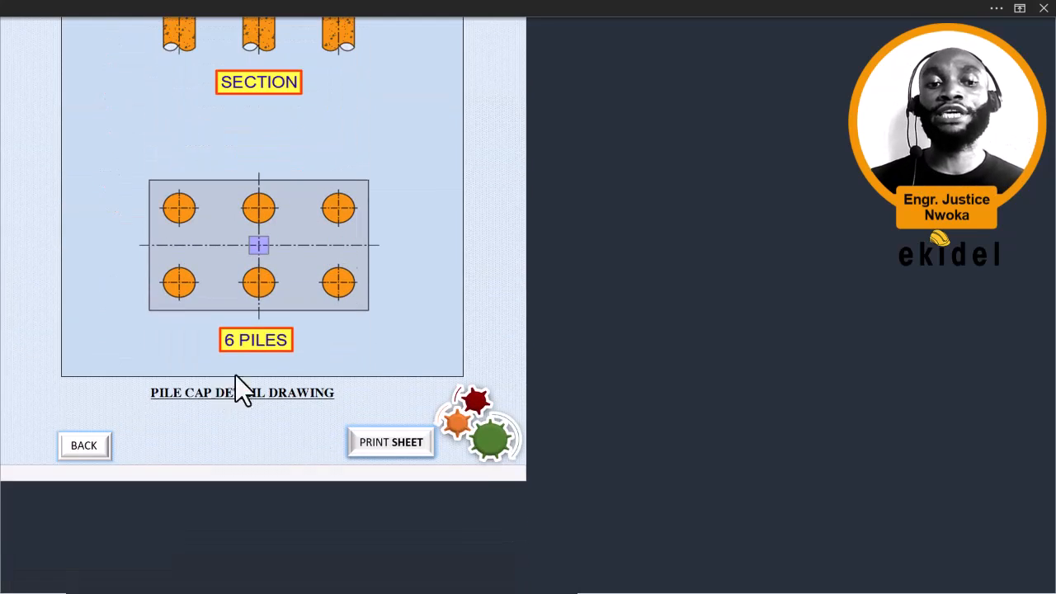
{"action": "left_click", "coordinate": [83, 446]}
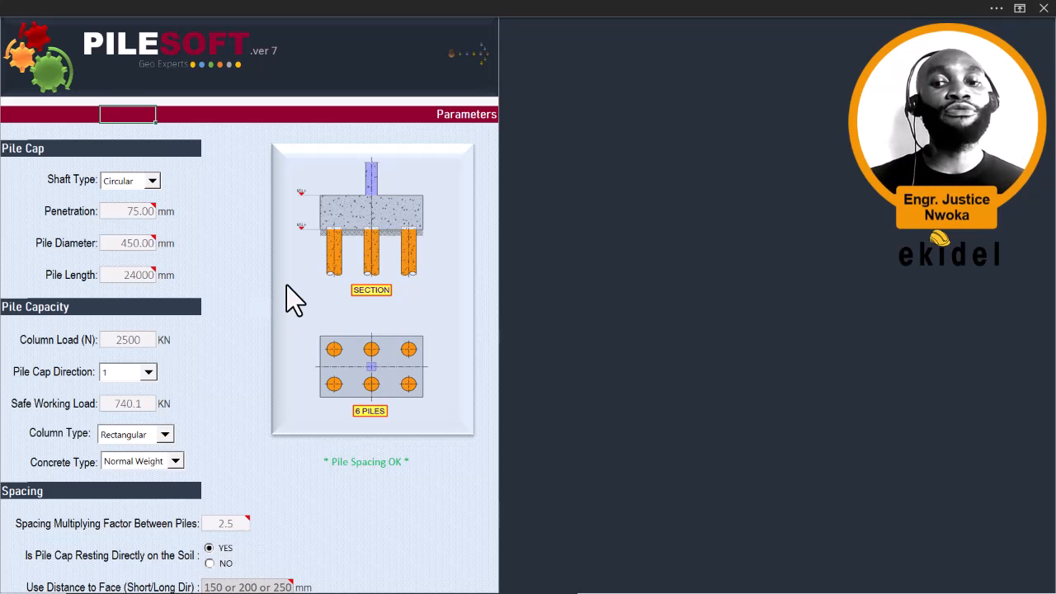
Step: Switch to the soil investigation report PDF and find its 4.2 Deep Foundation section
{"action": "key", "text": "alt+Tab"}
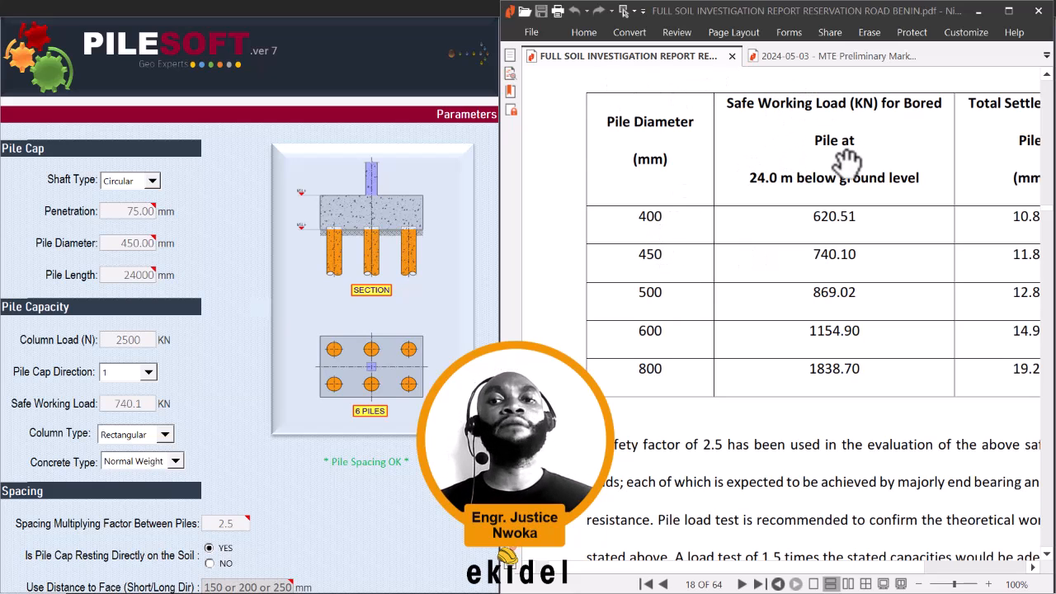
{"action": "scroll", "coordinate": [808, 218], "scroll_direction": "up", "scroll_amount": 2}
{"action": "scroll", "coordinate": [809, 219], "scroll_direction": "up", "scroll_amount": 2}
{"action": "scroll", "coordinate": [804, 223], "scroll_direction": "down", "scroll_amount": 1}
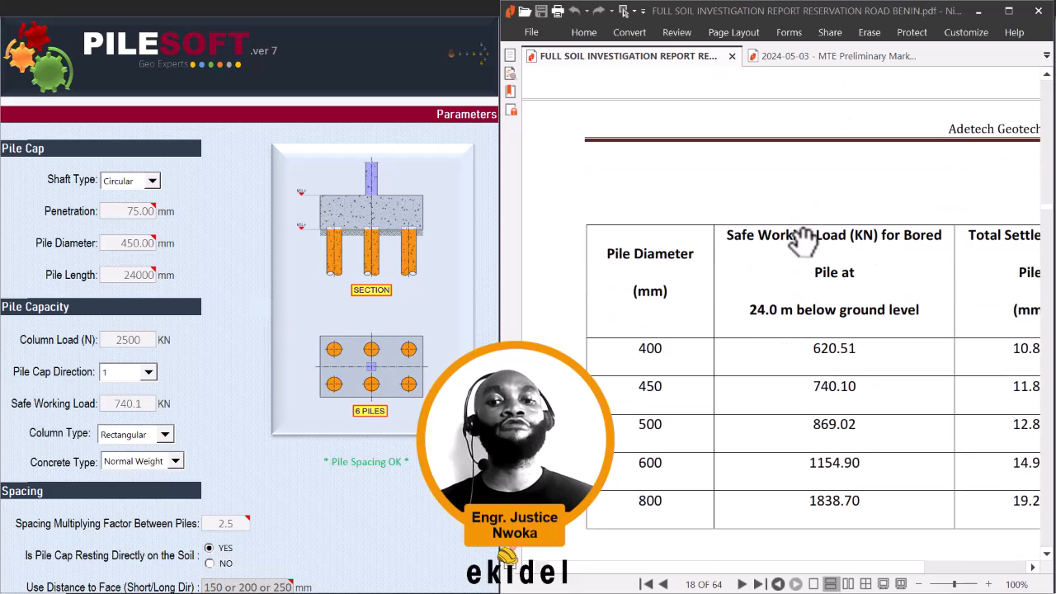
{"action": "scroll", "coordinate": [809, 221], "scroll_direction": "up", "scroll_amount": 8}
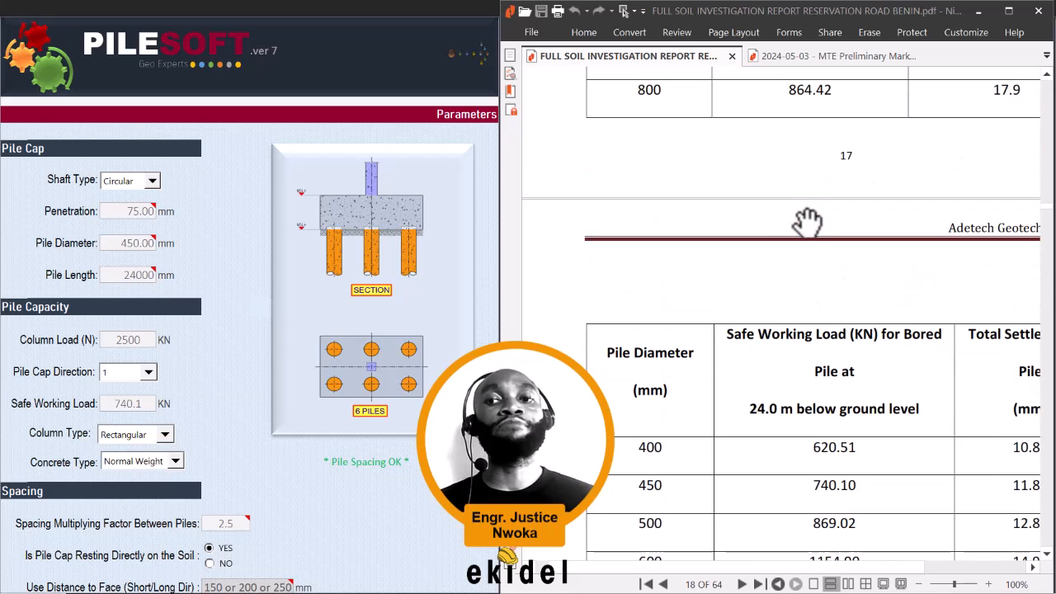
{"action": "scroll", "coordinate": [809, 219], "scroll_direction": "up", "scroll_amount": 10}
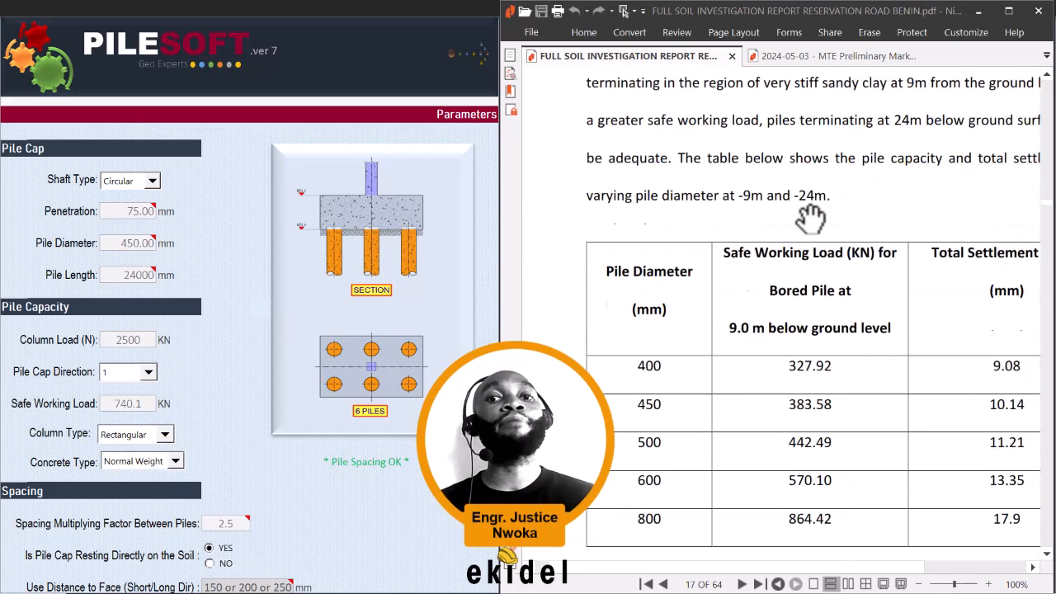
{"action": "scroll", "coordinate": [808, 216], "scroll_direction": "up", "scroll_amount": 4}
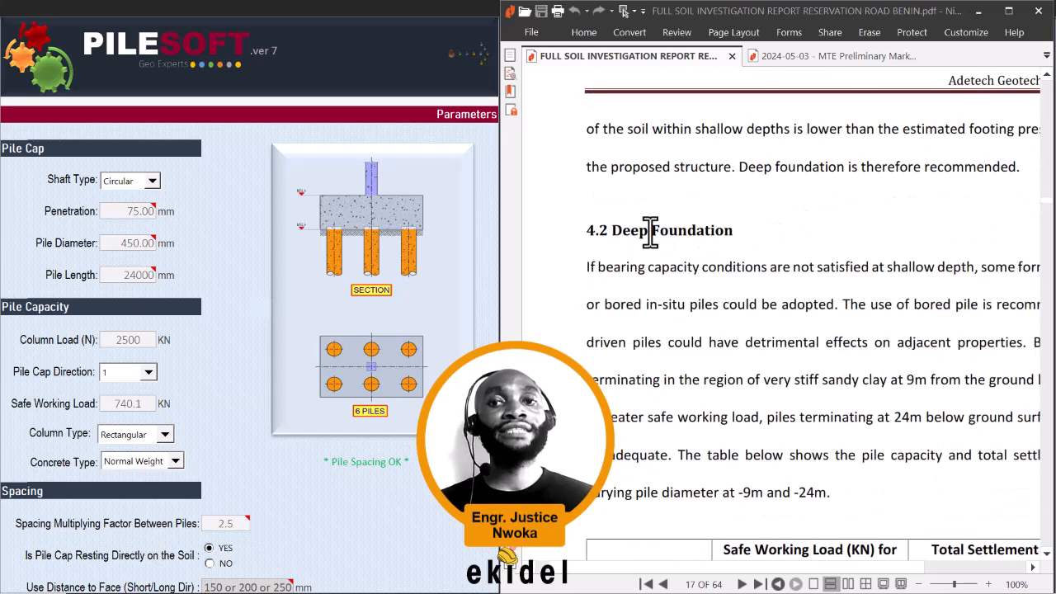
Step: Examine the report's safe working load tables for bored piles at 9.0 m and 24.0 m below ground level
{"action": "scroll", "coordinate": [655, 231], "scroll_direction": "down", "scroll_amount": 10}
{"action": "scroll", "coordinate": [672, 229], "scroll_direction": "down", "scroll_amount": 8}
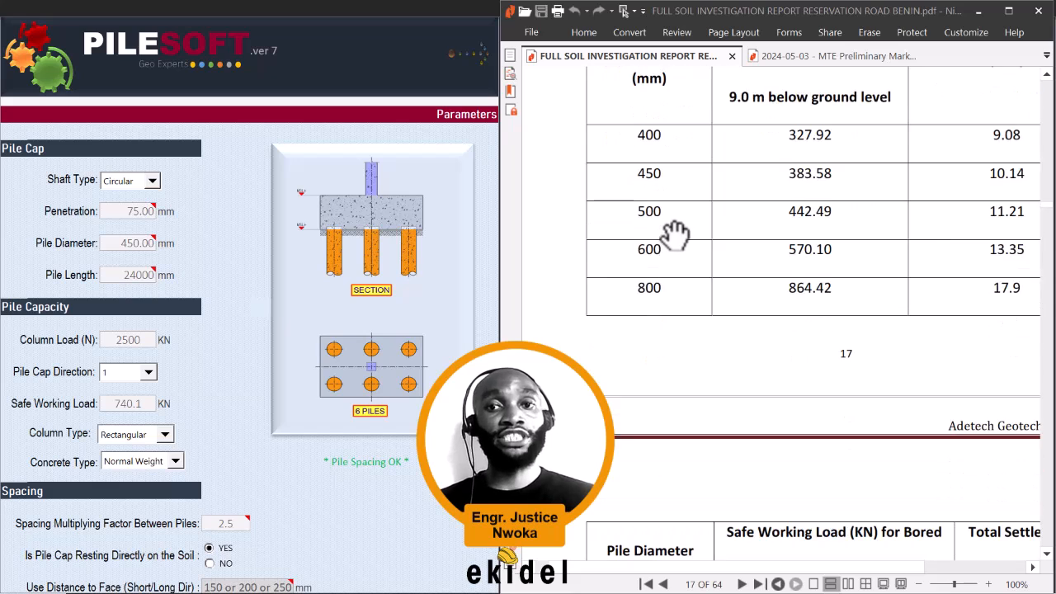
{"action": "scroll", "coordinate": [684, 239], "scroll_direction": "down", "scroll_amount": 6}
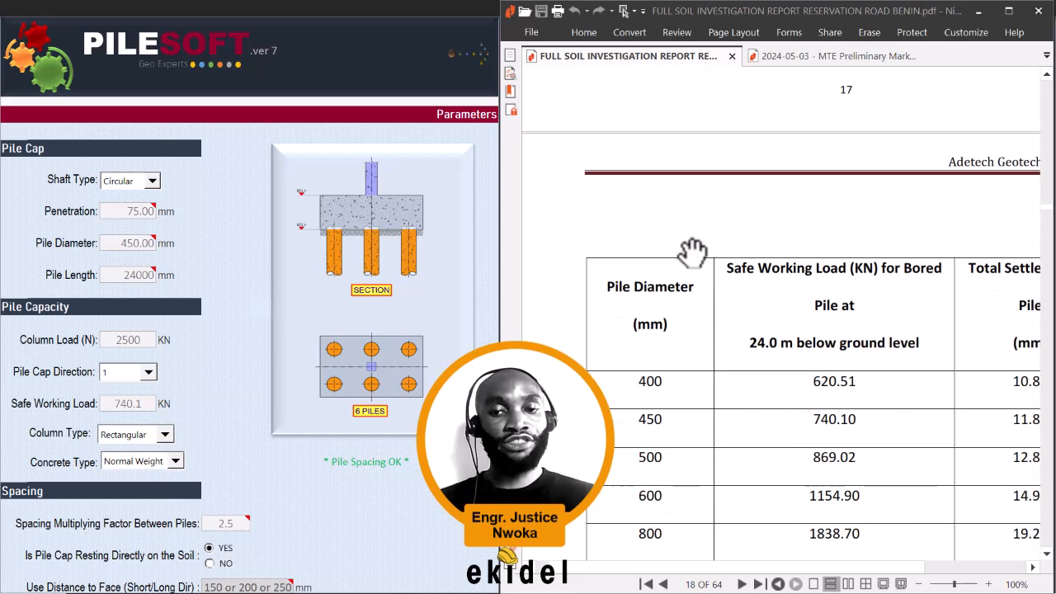
{"action": "scroll", "coordinate": [695, 251], "scroll_direction": "down", "scroll_amount": 2}
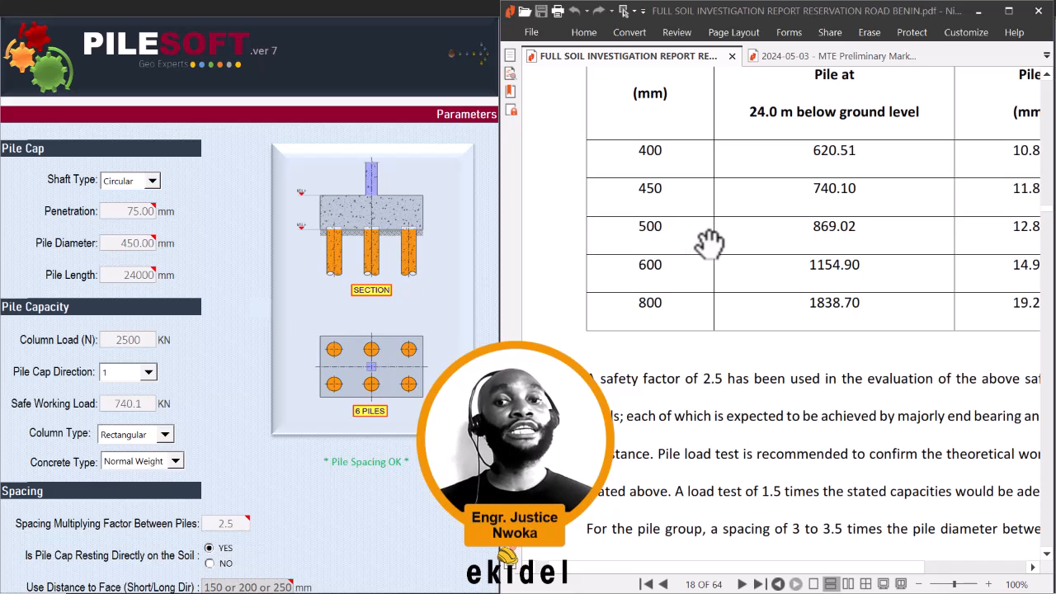
{"action": "scroll", "coordinate": [704, 239], "scroll_direction": "down", "scroll_amount": 1}
{"action": "scroll", "coordinate": [701, 226], "scroll_direction": "up", "scroll_amount": 5}
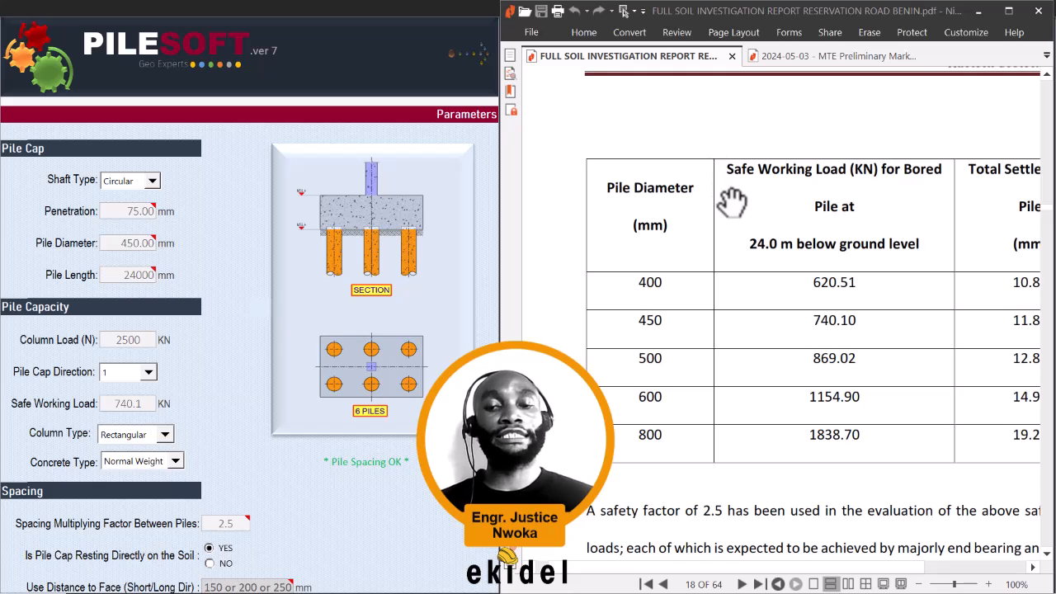
{"action": "scroll", "coordinate": [734, 194], "scroll_direction": "down", "scroll_amount": 1}
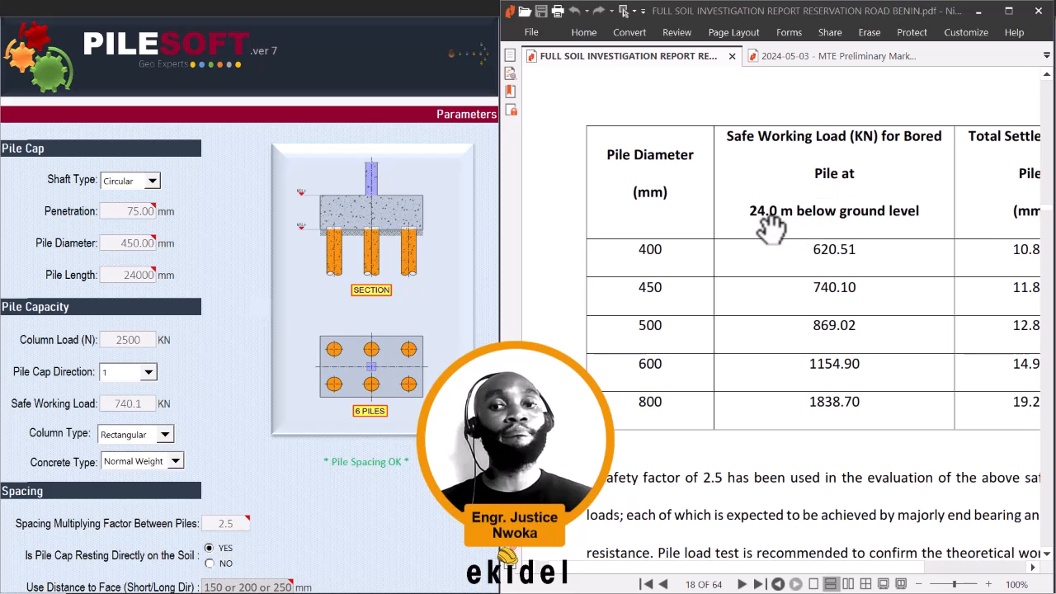
Step: Look through the report's conclusion and Appendix A borehole logs, and return to the 24.0 m safe working load table
{"action": "scroll", "coordinate": [761, 220], "scroll_direction": "down", "scroll_amount": 10}
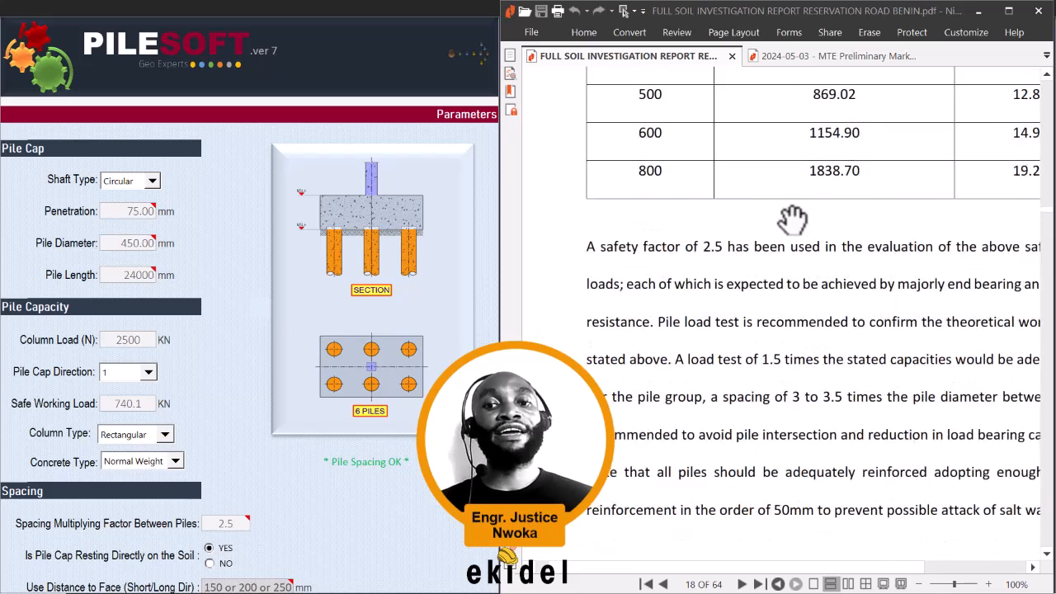
{"action": "scroll", "coordinate": [807, 193], "scroll_direction": "down", "scroll_amount": 20}
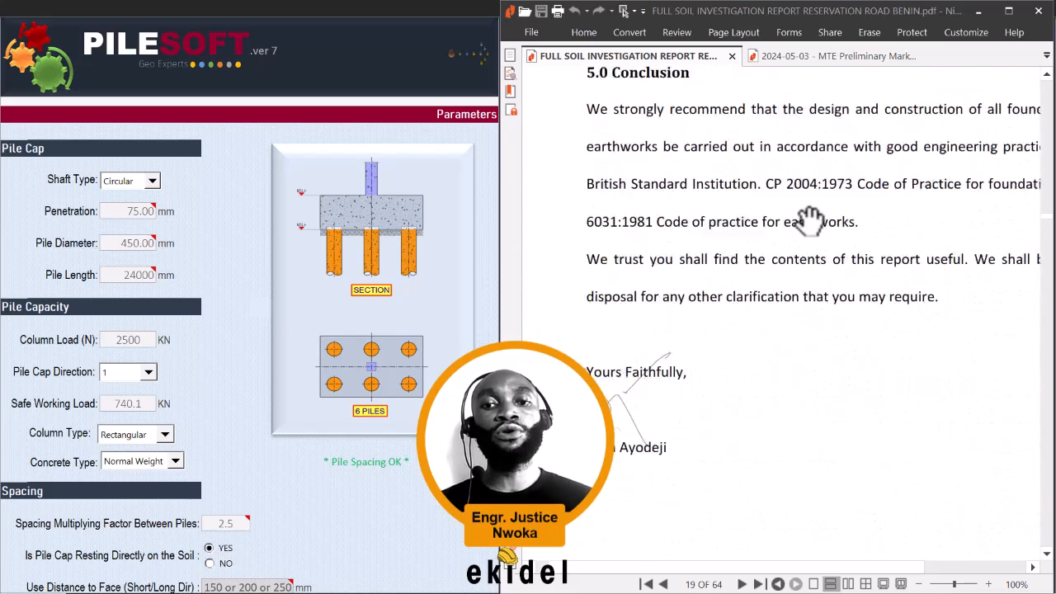
{"action": "scroll", "coordinate": [822, 211], "scroll_direction": "down", "scroll_amount": 18}
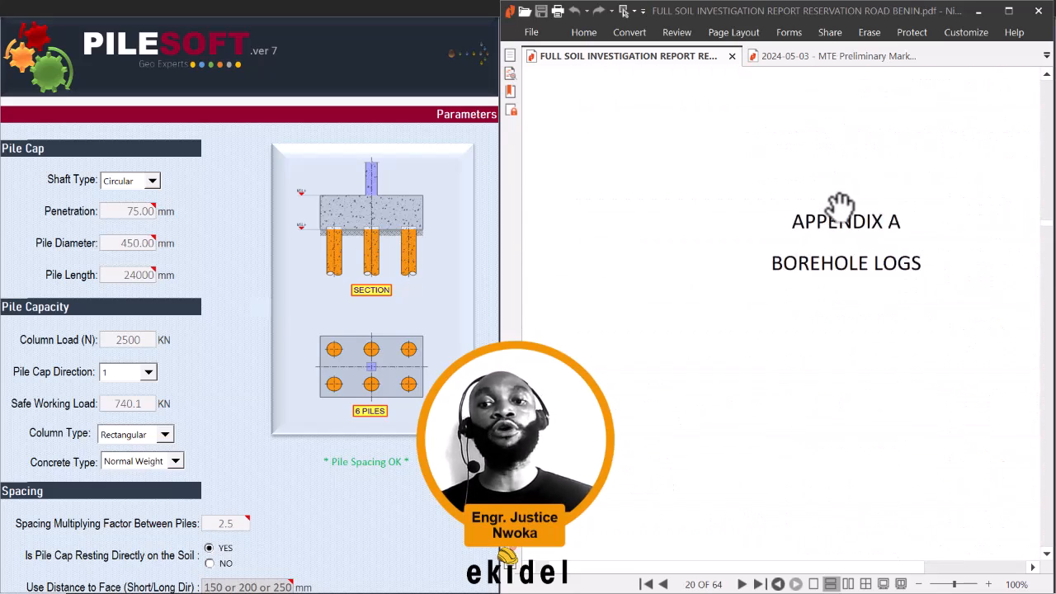
{"action": "scroll", "coordinate": [836, 219], "scroll_direction": "down", "scroll_amount": 15}
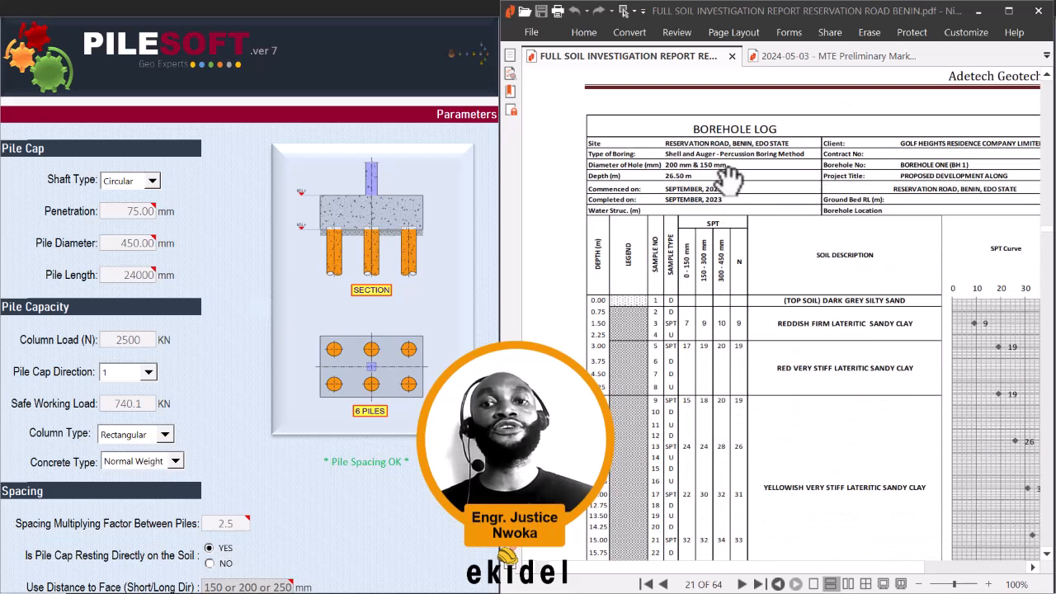
{"action": "scroll", "coordinate": [732, 281], "scroll_direction": "down", "scroll_amount": 3}
{"action": "scroll", "coordinate": [739, 313], "scroll_direction": "up", "scroll_amount": 9}
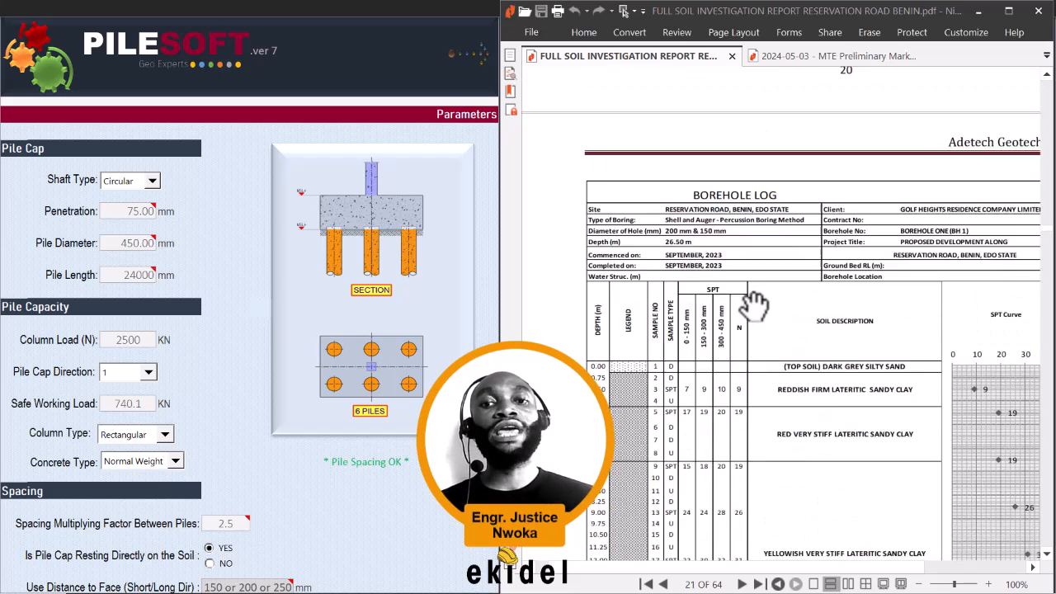
{"action": "scroll", "coordinate": [763, 301], "scroll_direction": "up", "scroll_amount": 14}
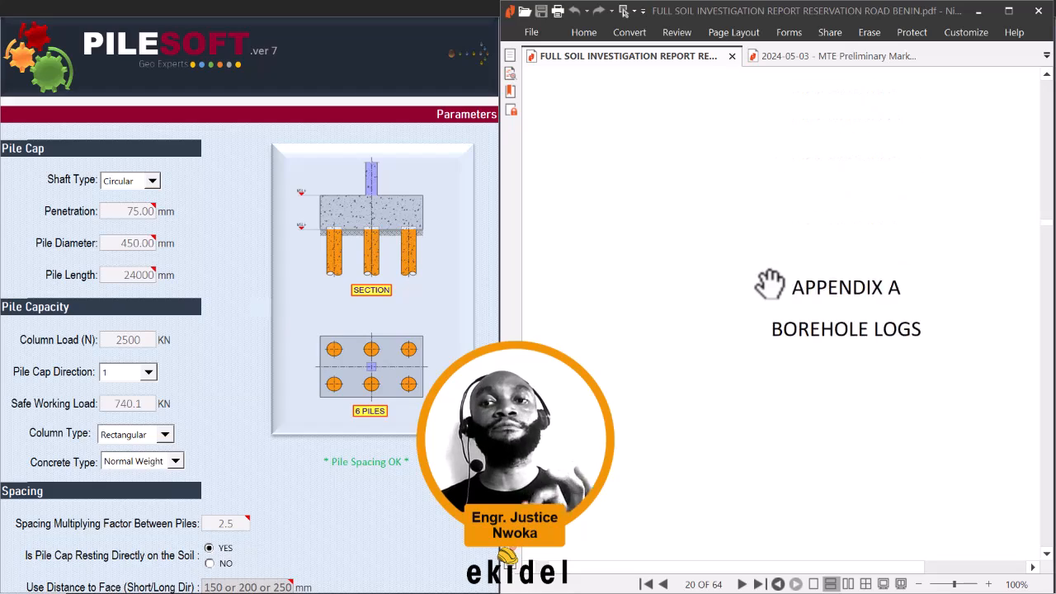
{"action": "scroll", "coordinate": [770, 279], "scroll_direction": "up", "scroll_amount": 15}
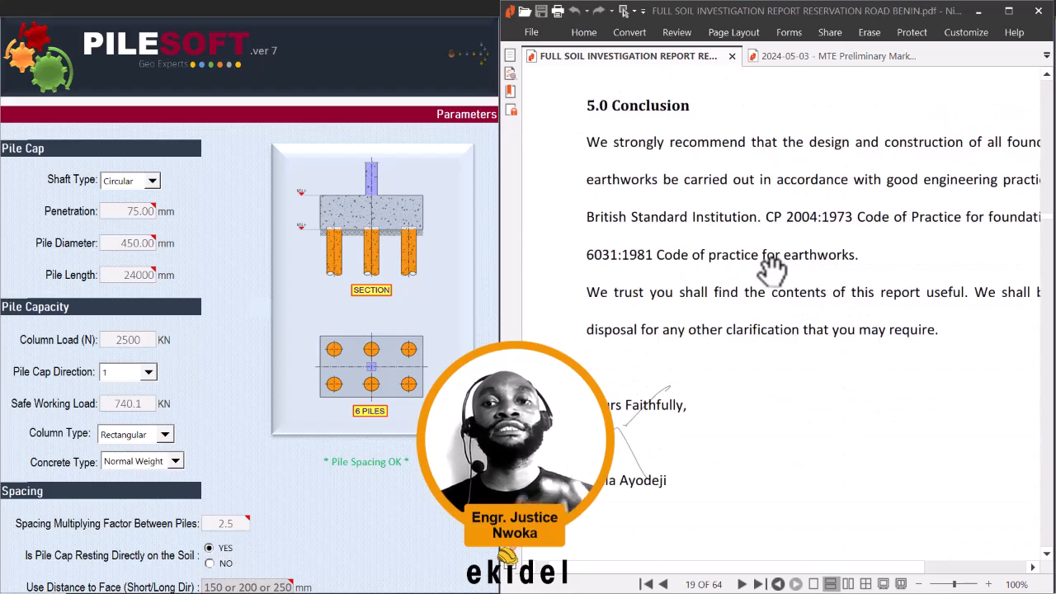
{"action": "scroll", "coordinate": [771, 270], "scroll_direction": "up", "scroll_amount": 15}
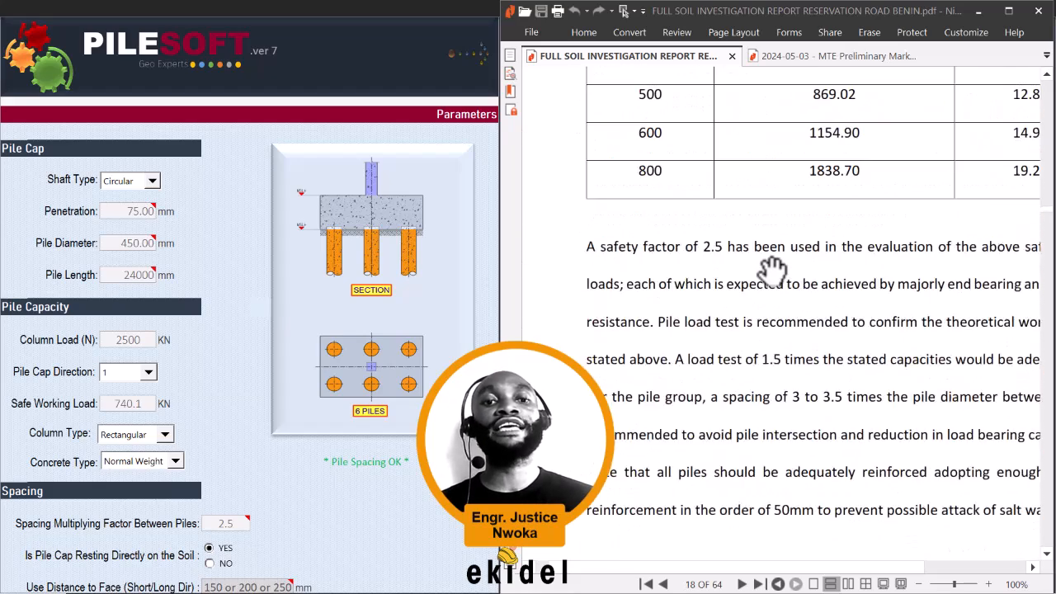
{"action": "scroll", "coordinate": [755, 244], "scroll_direction": "up", "scroll_amount": 4}
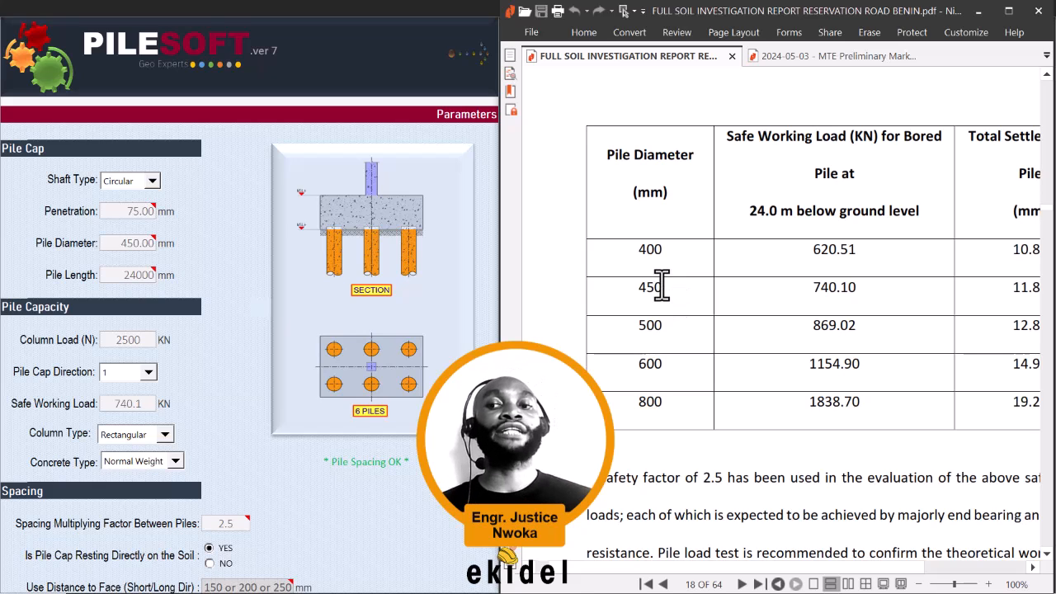
Step: Mark the 450 mm pile diameter in the report's 24.0 m table and try a pile diameter of 600 mm in PileSoft
{"action": "left_click_drag", "start_coordinate": [662, 286], "coordinate": [621, 285]}
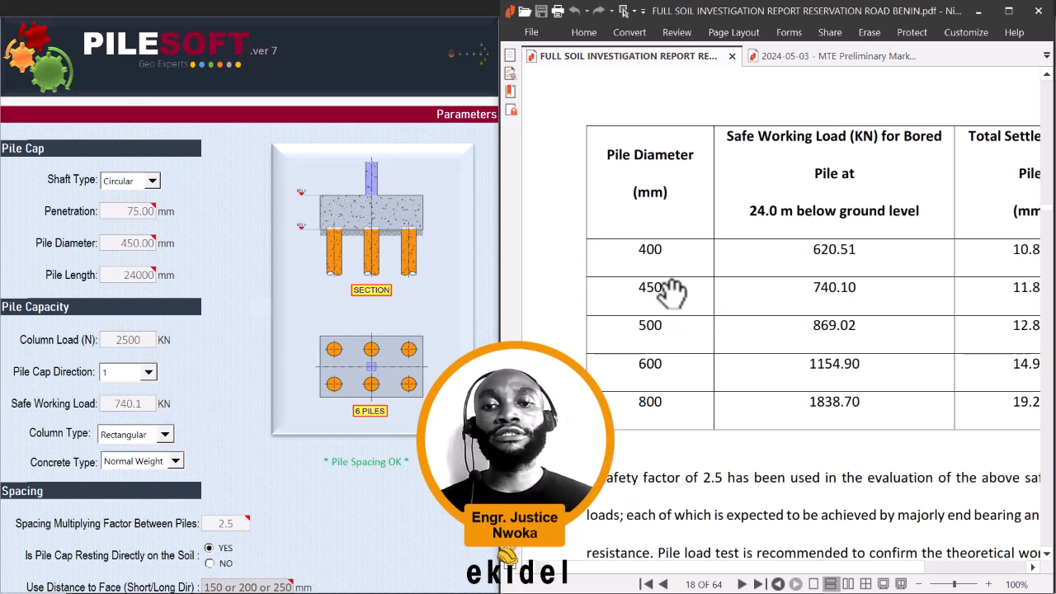
{"action": "left_click", "coordinate": [129, 243]}
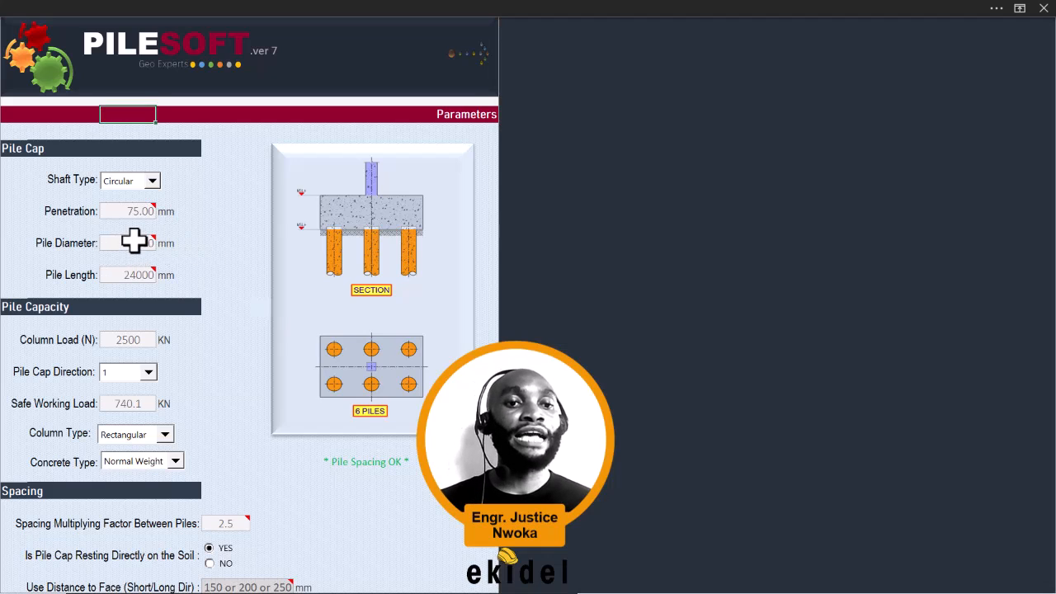
{"action": "left_click", "coordinate": [140, 239]}
{"action": "key", "text": "Delete"}
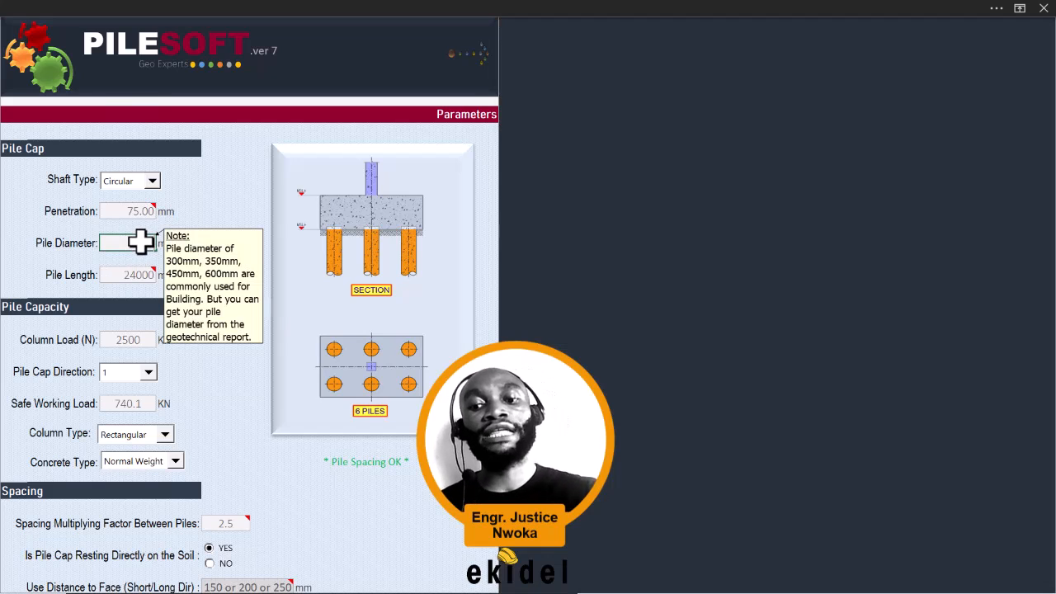
{"action": "double_click", "coordinate": [140, 243]}
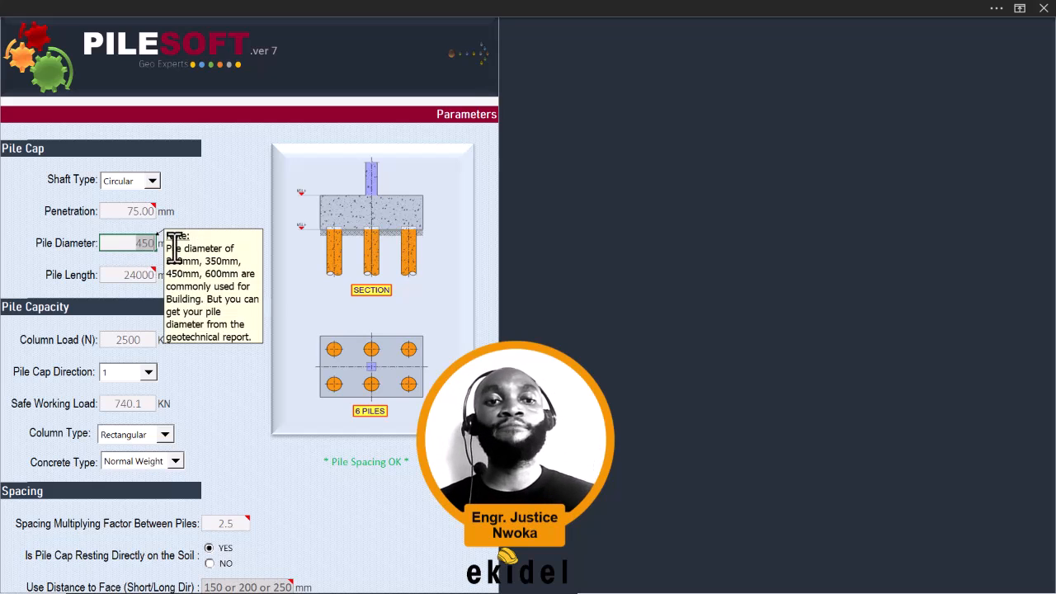
{"action": "type", "text": "600"}
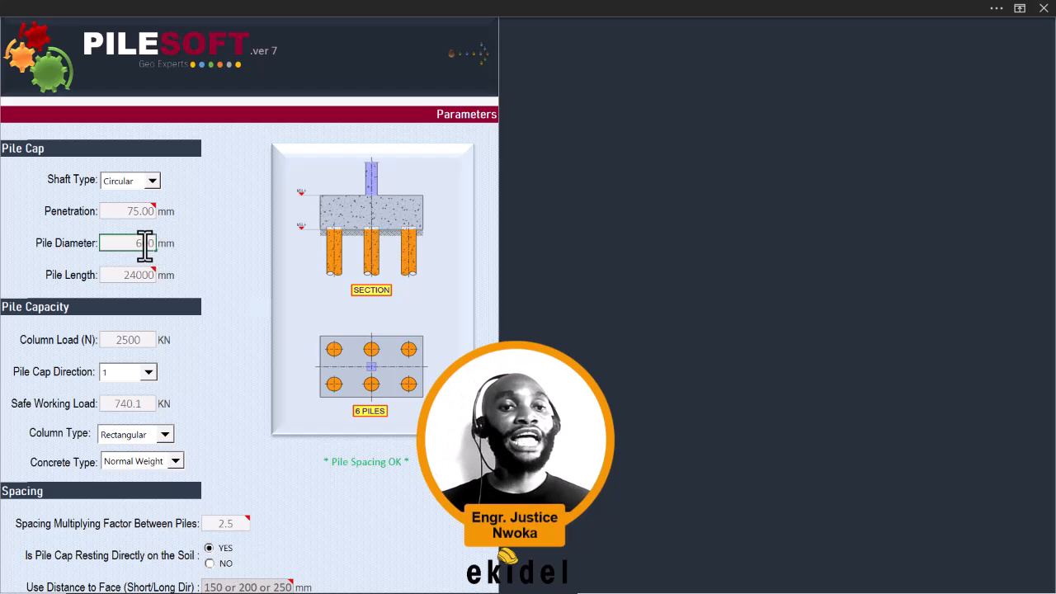
Step: Set the pile diameter back to 450 mm to match the soil report
{"action": "double_click", "coordinate": [146, 246]}
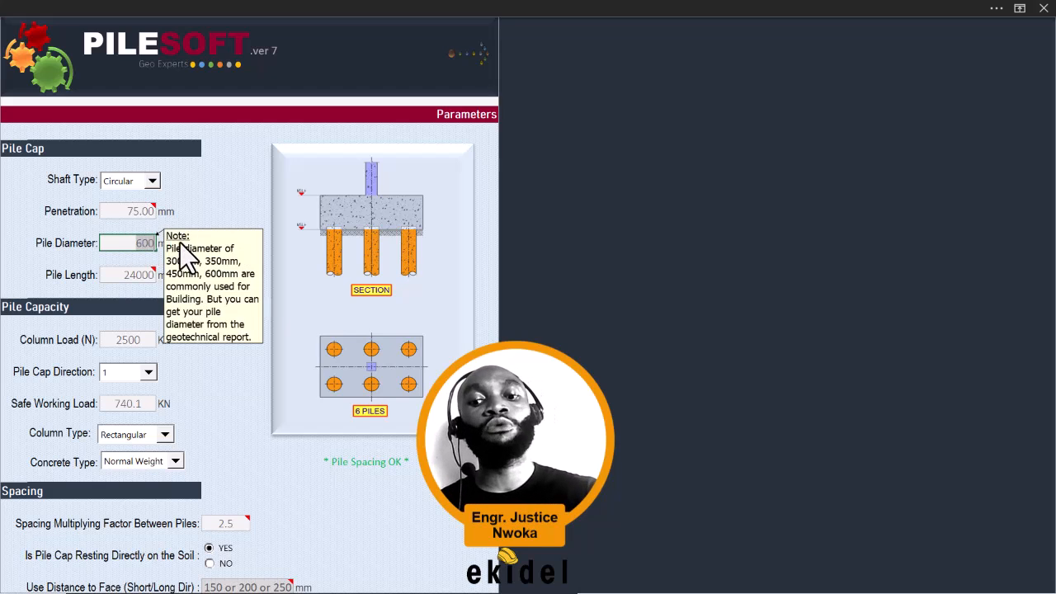
{"action": "type", "text": "450"}
{"action": "mouse_move", "coordinate": [146, 269]}
{"action": "key", "text": "Return"}
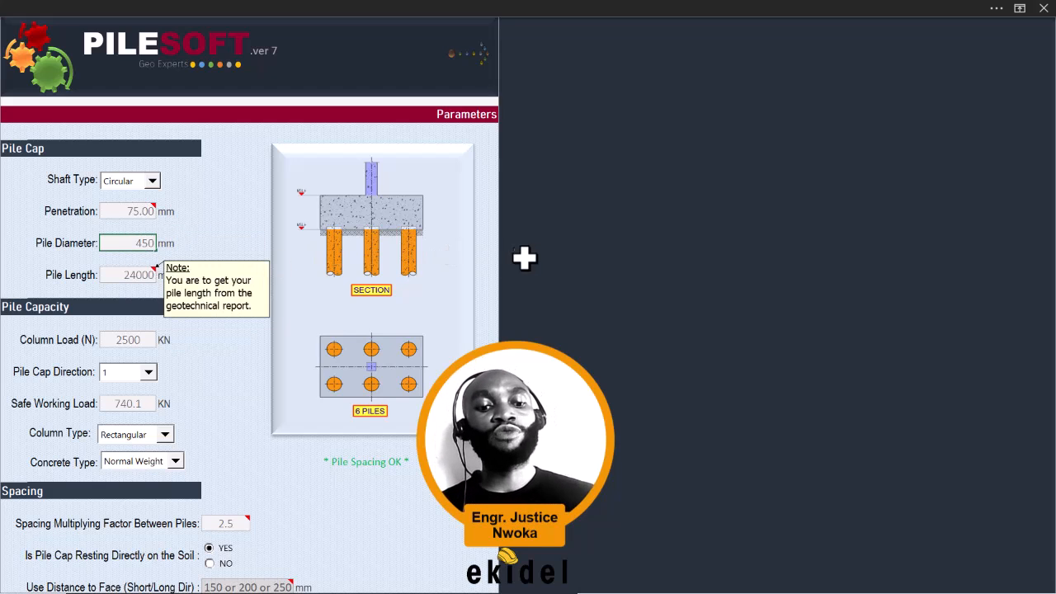
Step: Look up the 450 mm pile in the report's 24.0 m table and set PileSoft's safe working load to 740.1 KN
{"action": "left_click", "coordinate": [927, 523]}
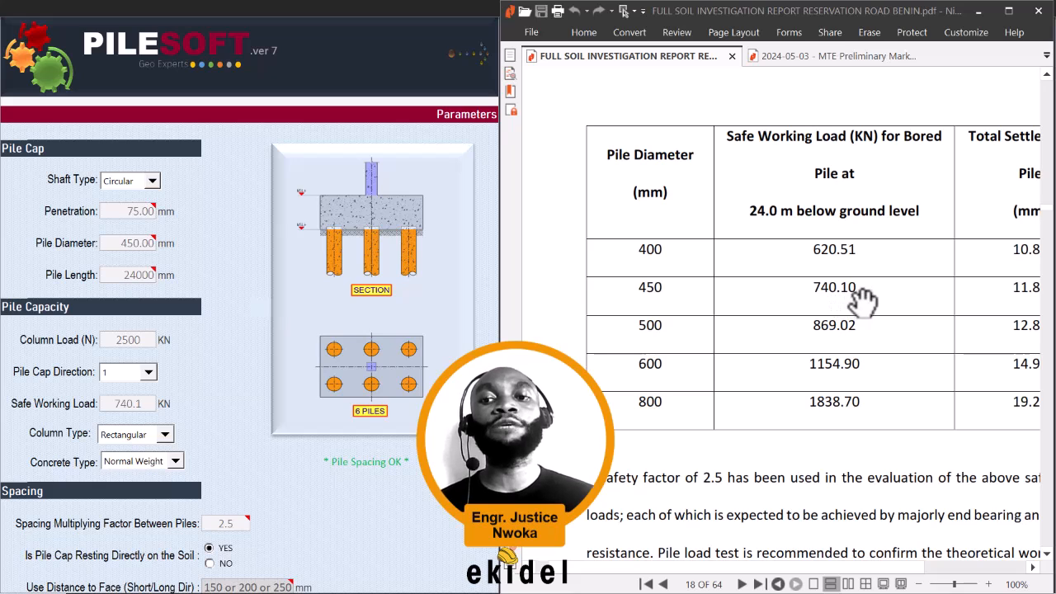
{"action": "left_click", "coordinate": [144, 403]}
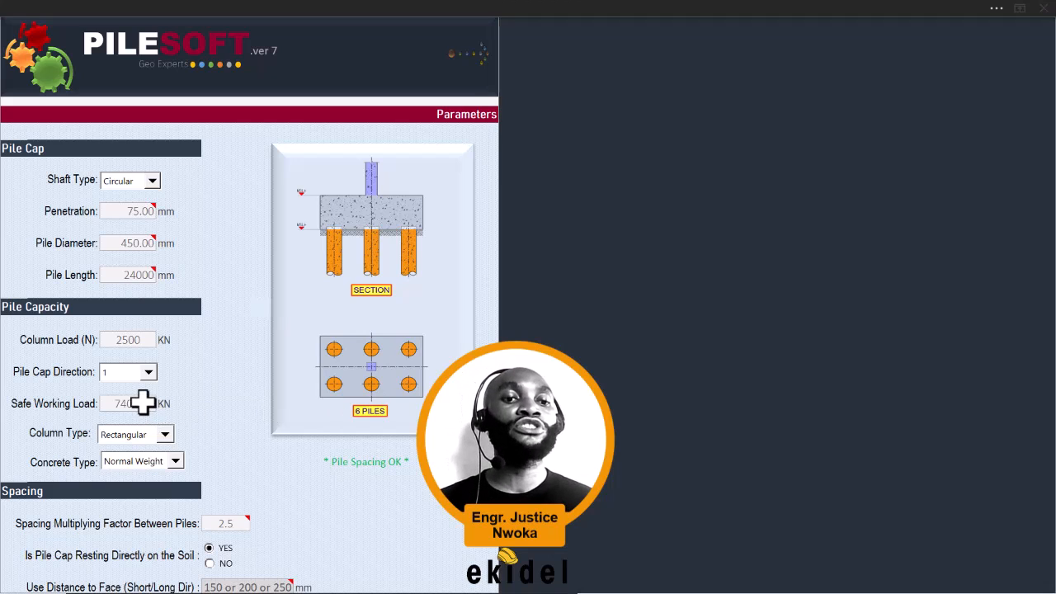
{"action": "type", "text": "740.1"}
Step: Check the column load and spacing multiplying factor, try NO for the pile cap resting directly on the soil, and restore YES
{"action": "left_click", "coordinate": [137, 341]}
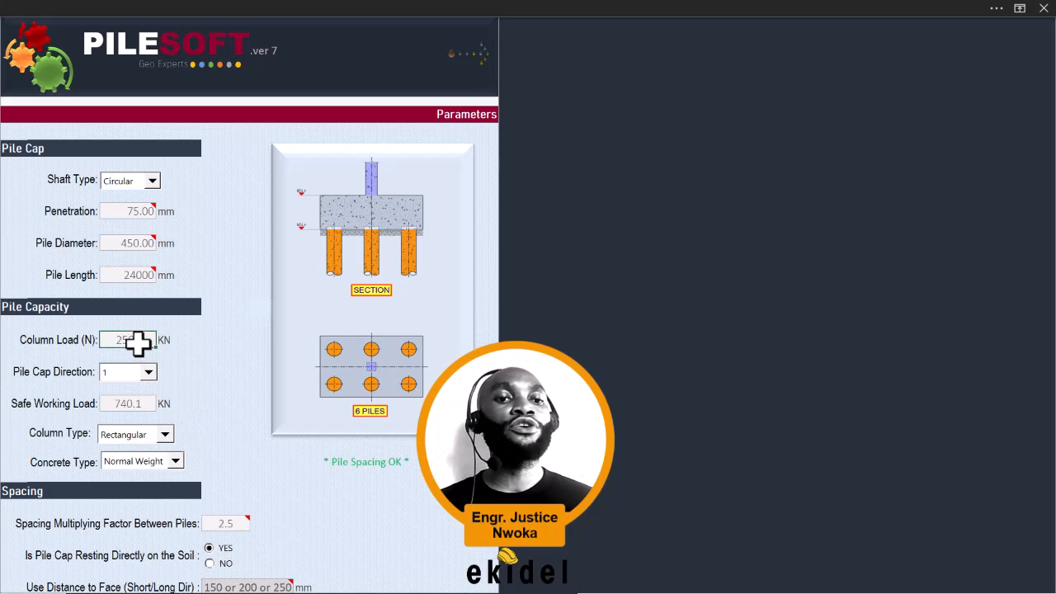
{"action": "scroll", "coordinate": [177, 299], "scroll_direction": "down", "scroll_amount": 3}
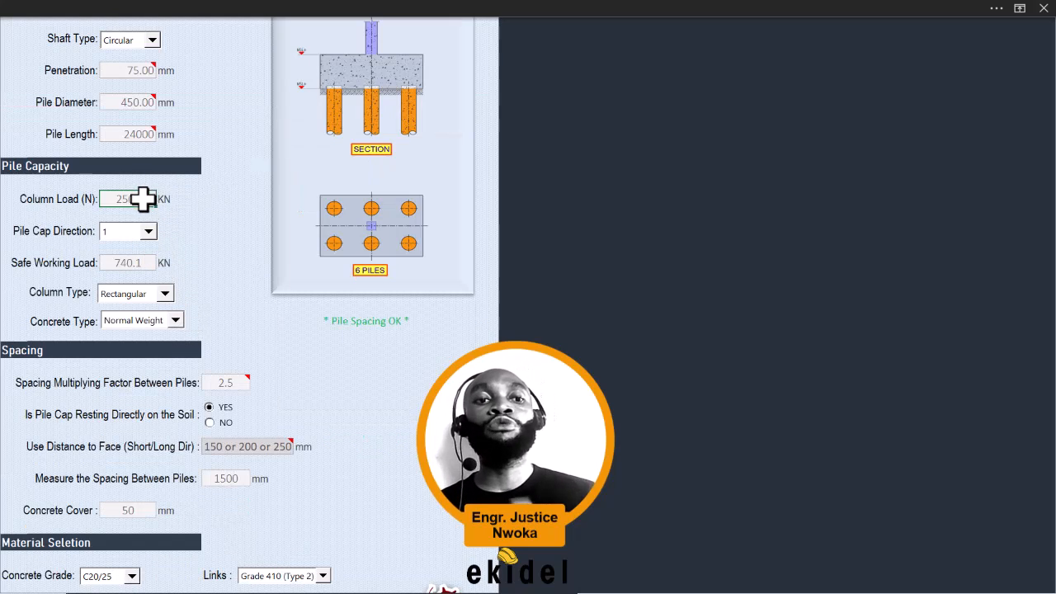
{"action": "left_click", "coordinate": [229, 382]}
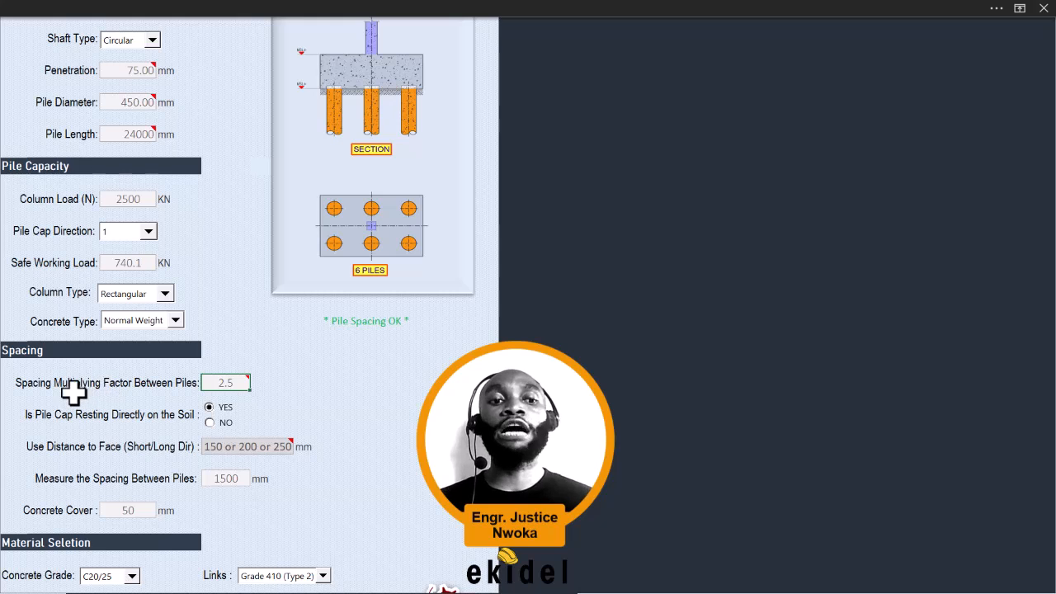
{"action": "mouse_move", "coordinate": [229, 381]}
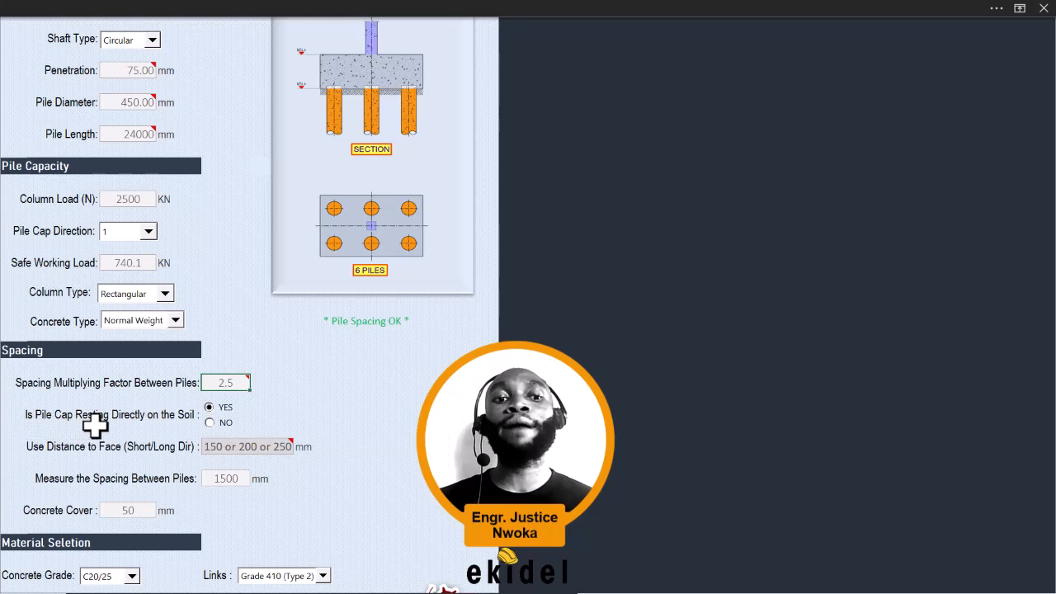
{"action": "left_click", "coordinate": [217, 423]}
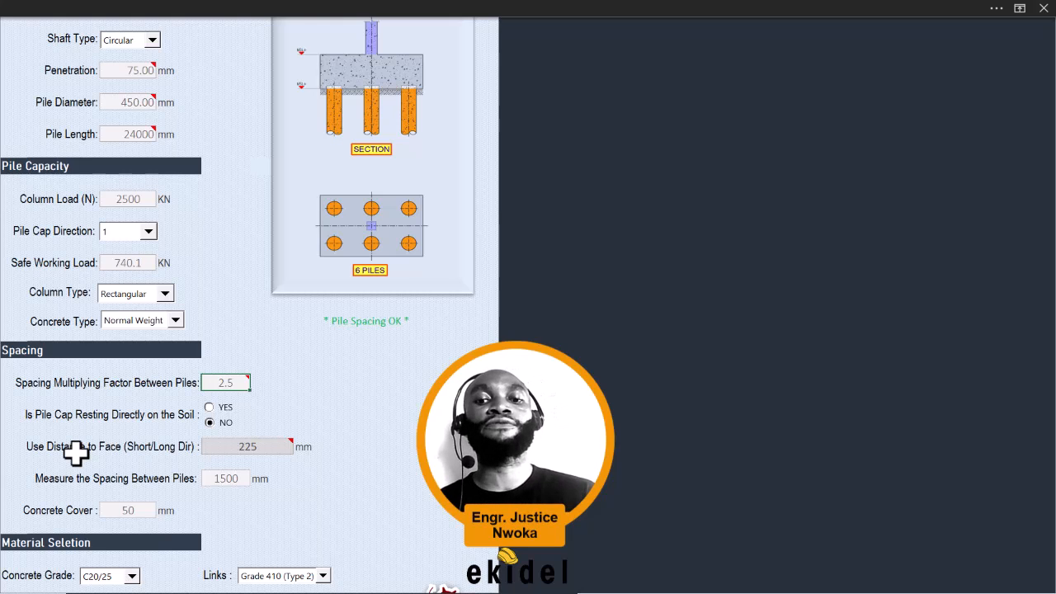
{"action": "left_click", "coordinate": [219, 409]}
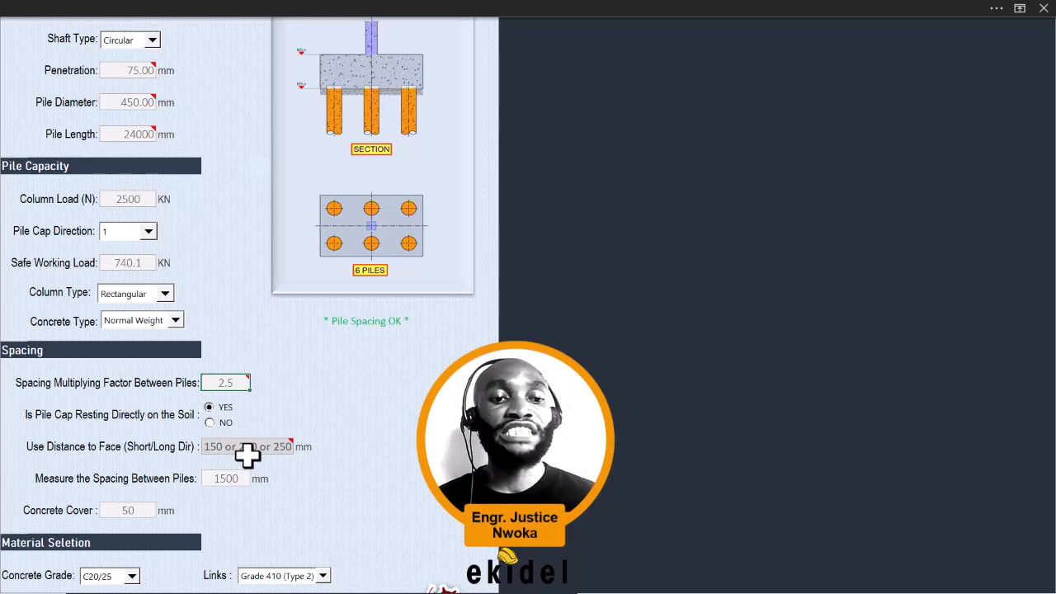
Step: Try a measured spacing between piles of 1000 mm
{"action": "left_click", "coordinate": [224, 481]}
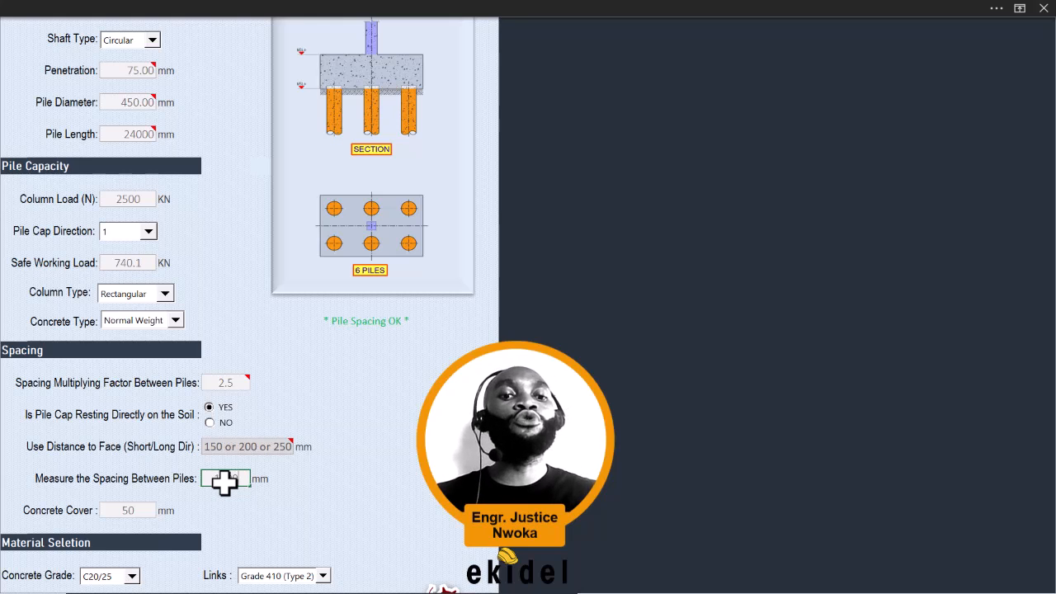
{"action": "left_click", "coordinate": [216, 381]}
{"action": "key", "text": "Return"}
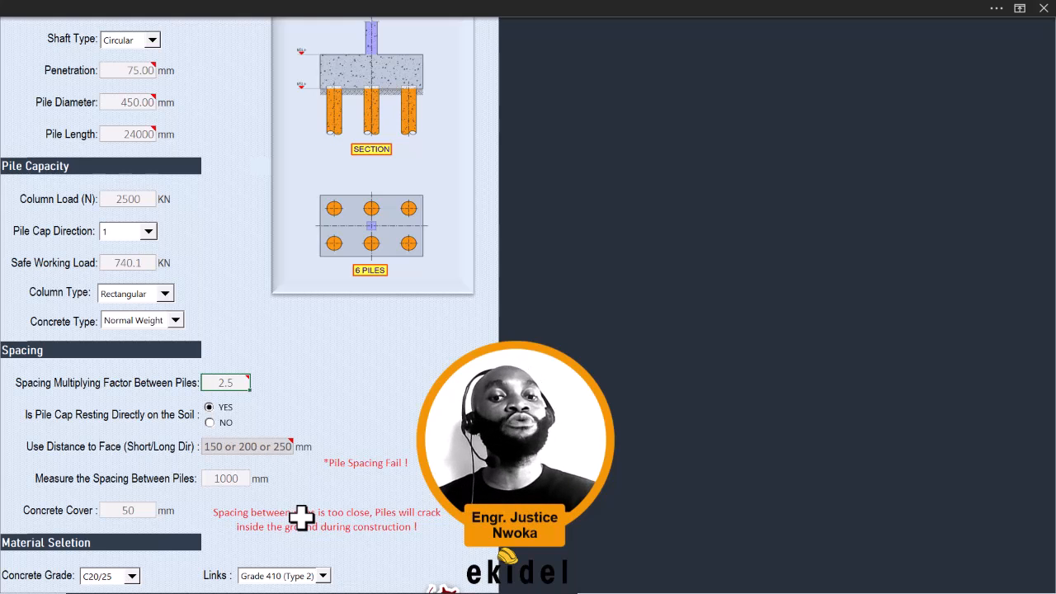
Step: Set the measured spacing between piles to 1500 mm and the concrete cover to 75 mm
{"action": "left_click", "coordinate": [238, 477]}
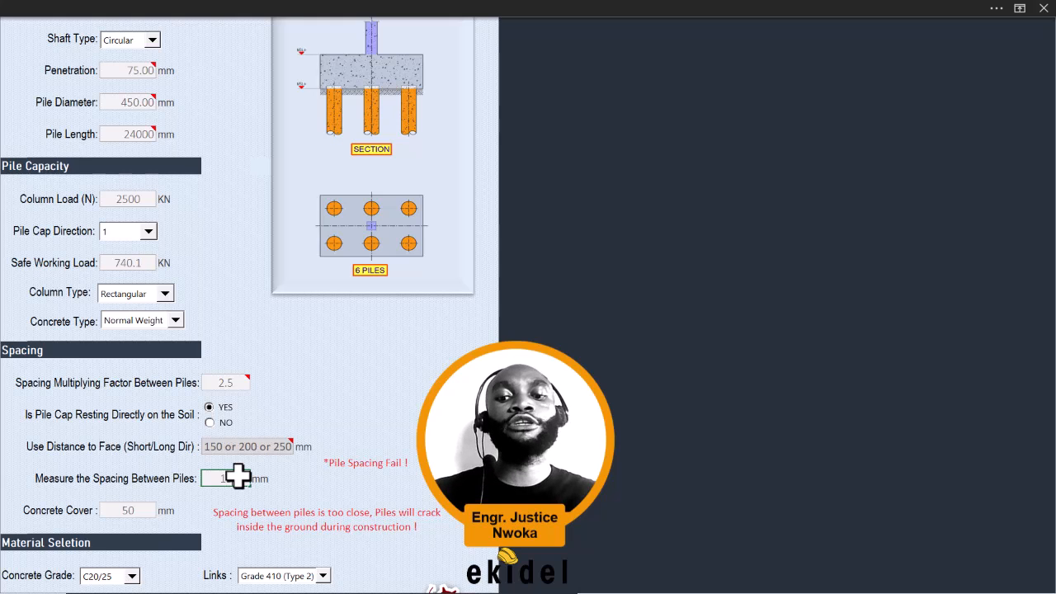
{"action": "left_click", "coordinate": [225, 381]}
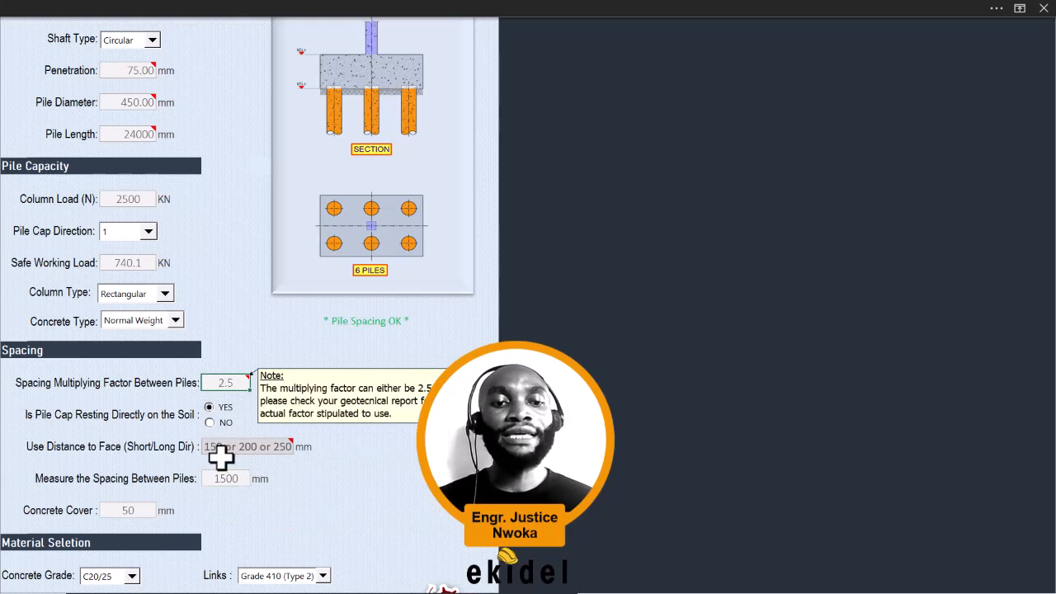
{"action": "left_click", "coordinate": [132, 510]}
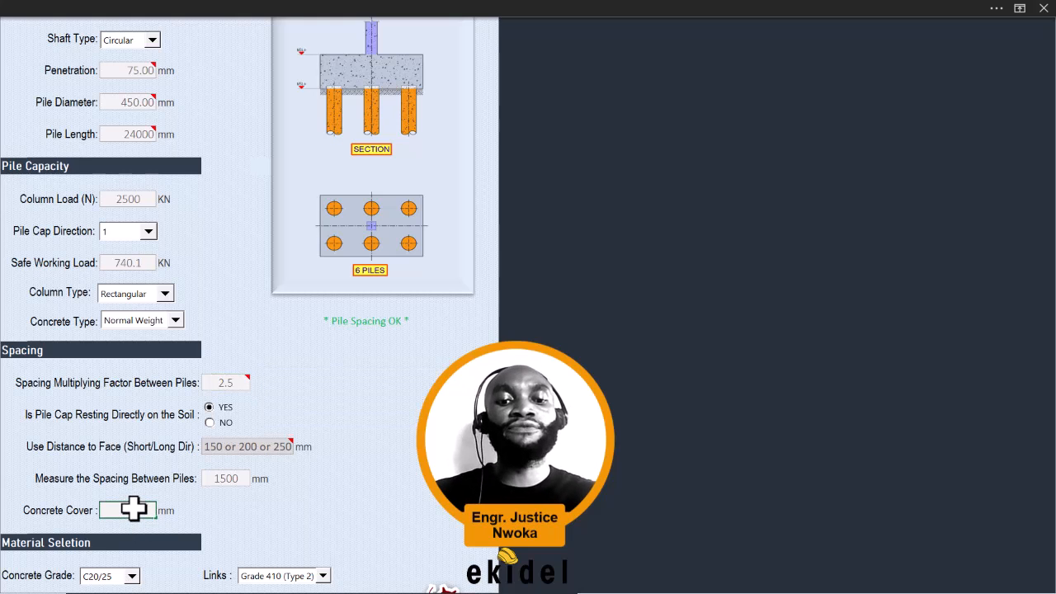
{"action": "left_click", "coordinate": [219, 482]}
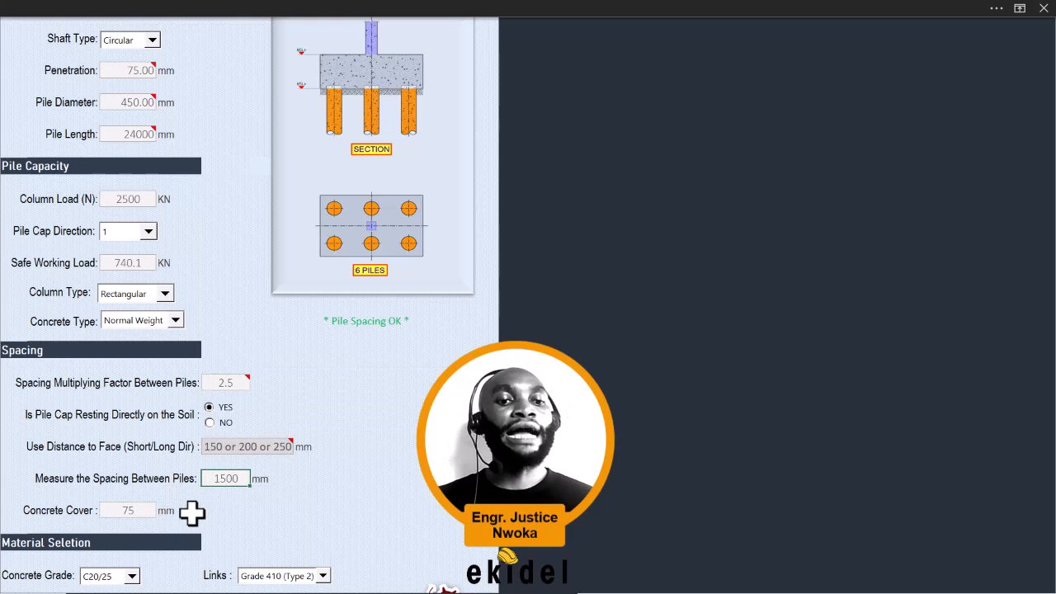
Step: Choose concrete grade C20/25 and use Grade 410 (Type 2) for both the links and the steel grade
{"action": "scroll", "coordinate": [165, 474], "scroll_direction": "down", "scroll_amount": 4}
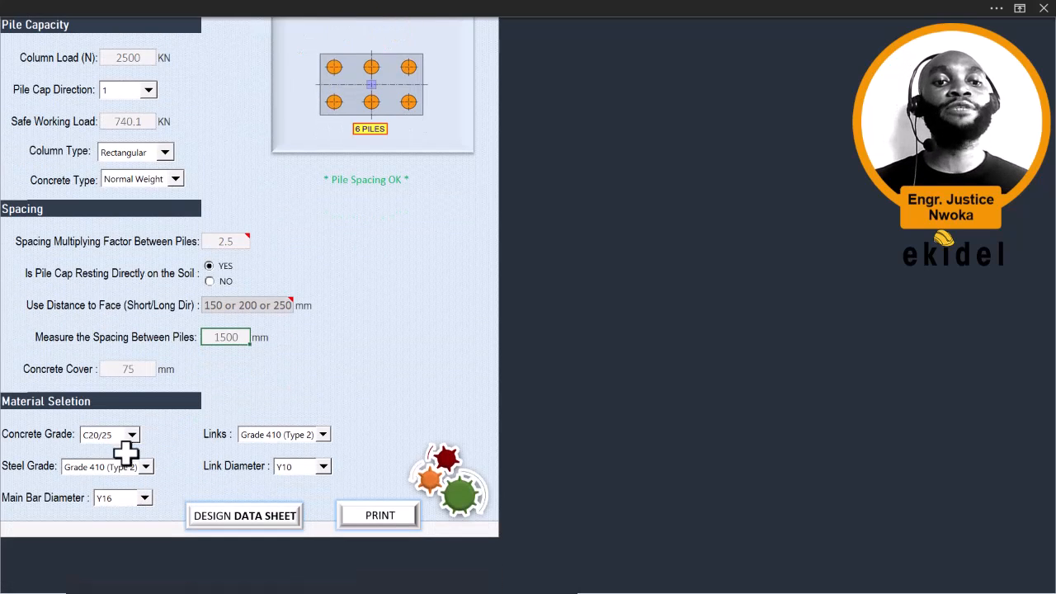
{"action": "left_click", "coordinate": [131, 436]}
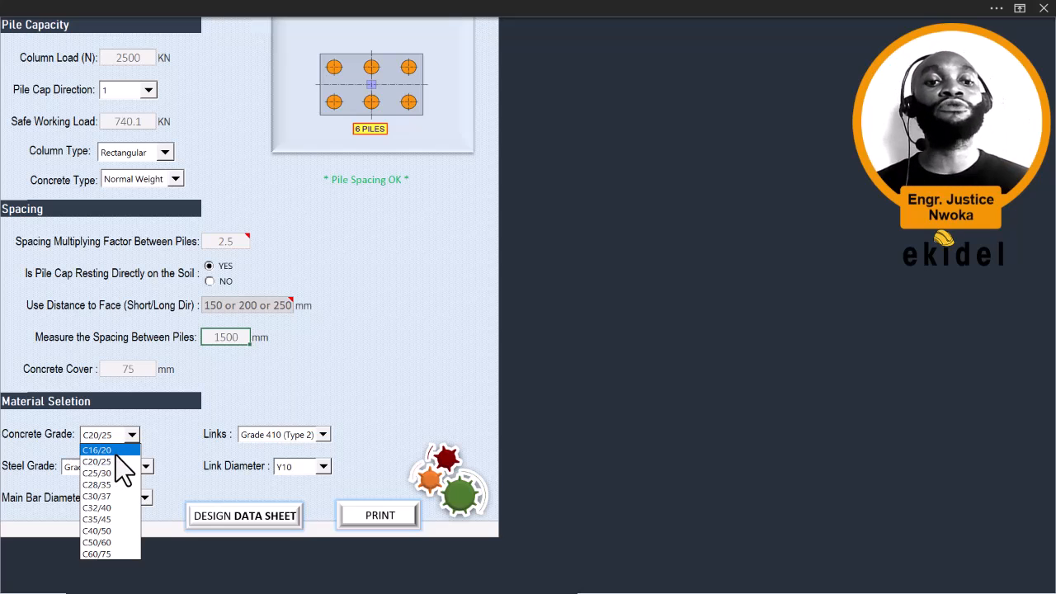
{"action": "left_click", "coordinate": [107, 460]}
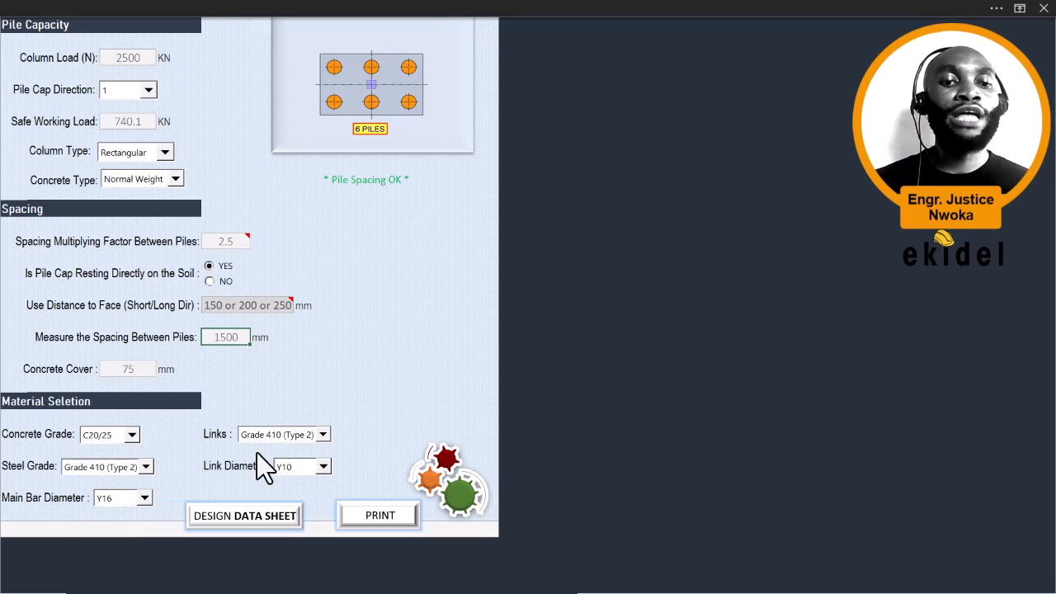
{"action": "left_click", "coordinate": [321, 435]}
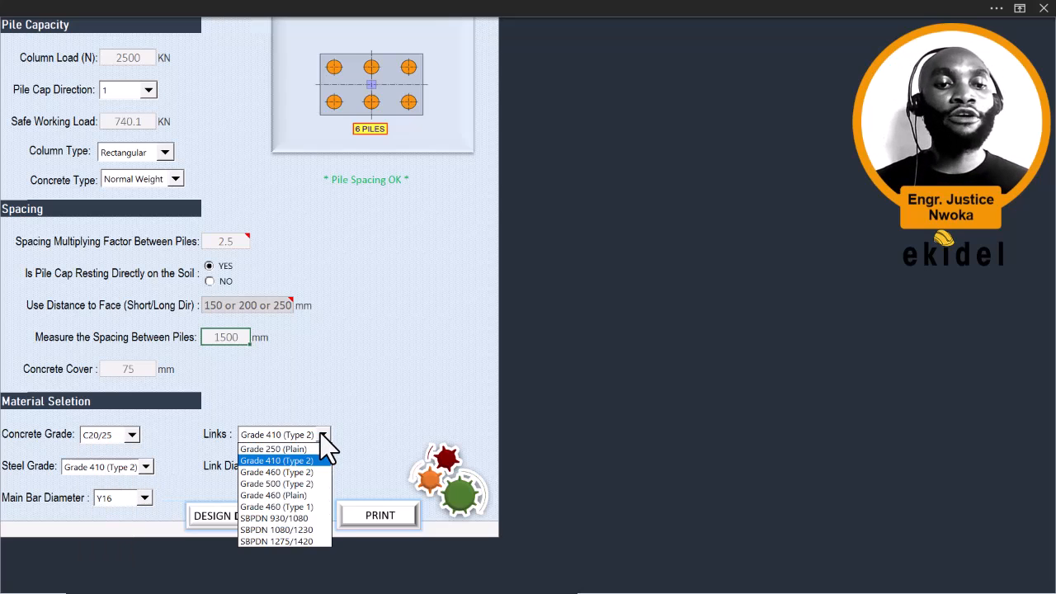
{"action": "left_click", "coordinate": [277, 461]}
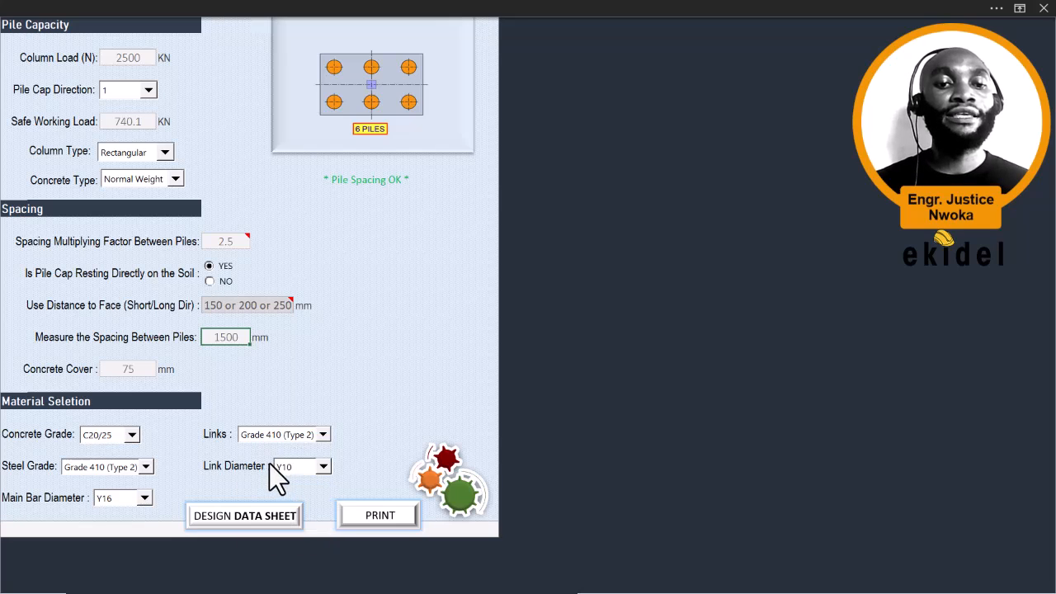
{"action": "left_click", "coordinate": [127, 466]}
{"action": "left_click", "coordinate": [128, 487]}
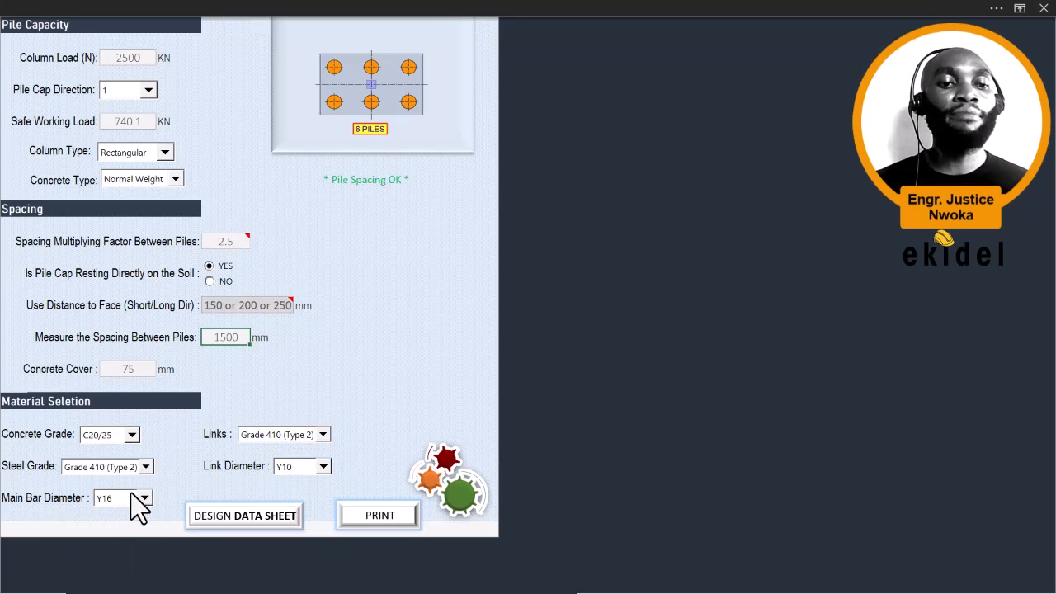
Step: Use Y16 for the main bar diameter and Y10 for the link diameter
{"action": "left_click", "coordinate": [97, 499]}
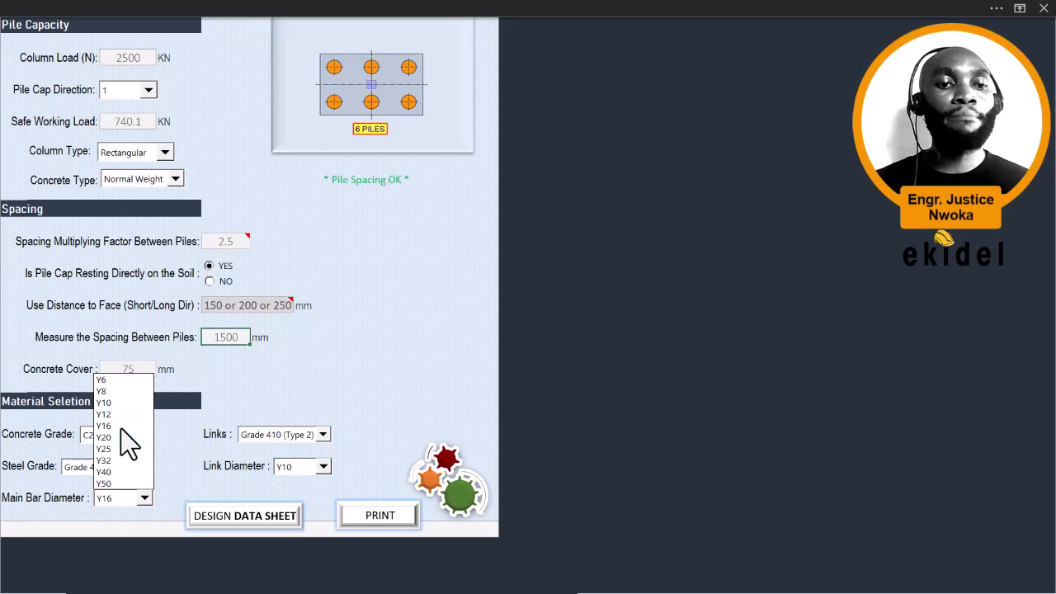
{"action": "left_click", "coordinate": [116, 427]}
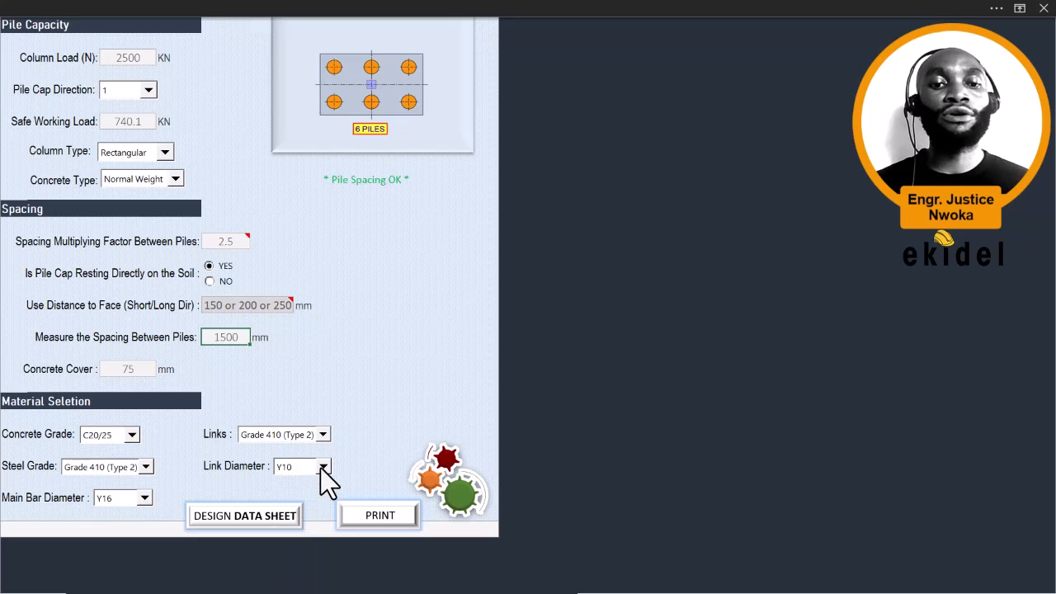
{"action": "left_click", "coordinate": [322, 467]}
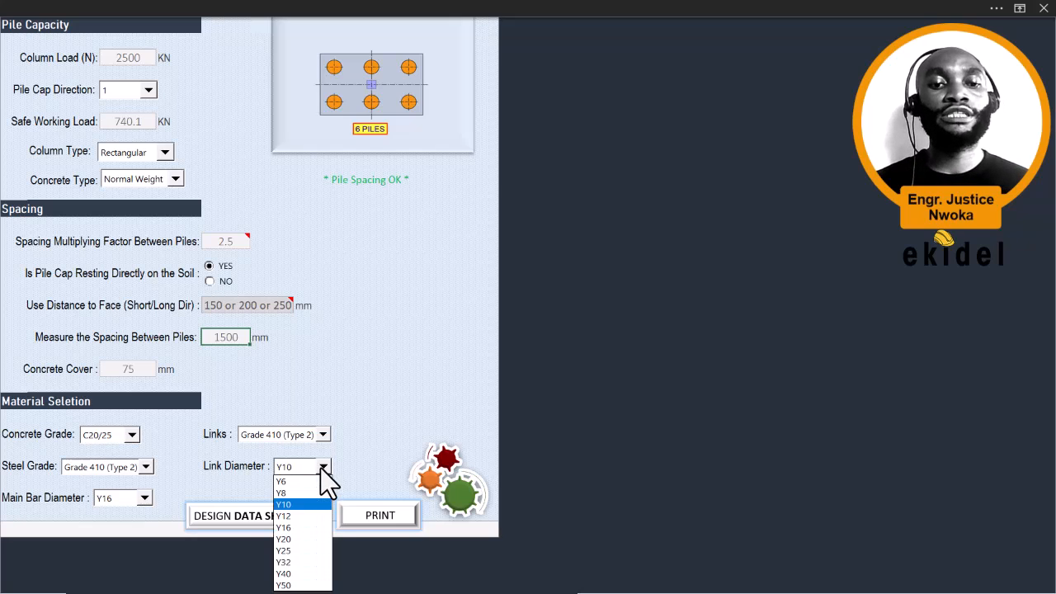
{"action": "left_click", "coordinate": [317, 472]}
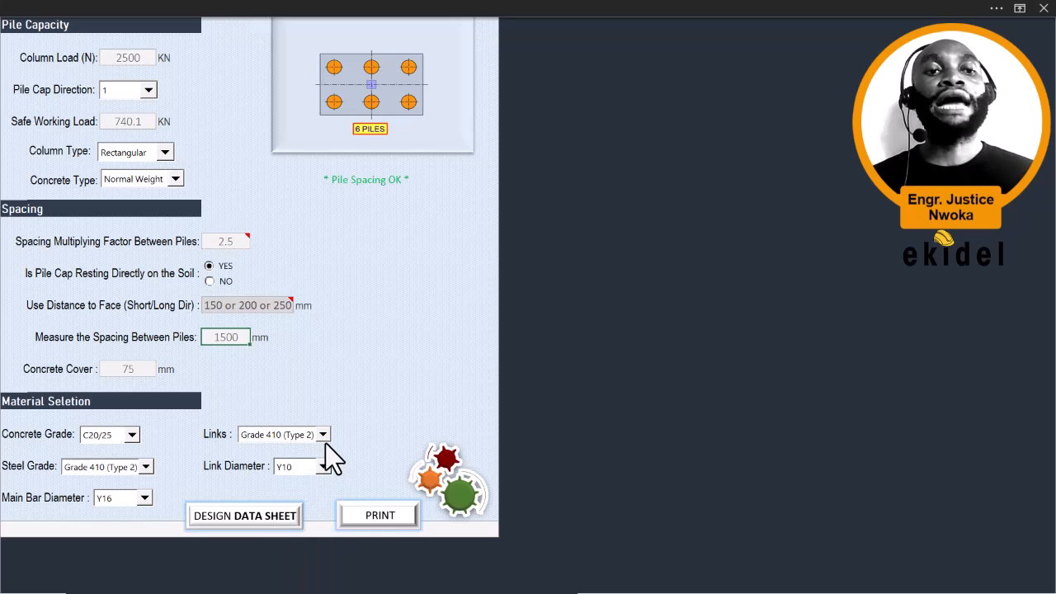
Step: Switch to ProtaStructure and examine the pile caps at columns 1C12 and 1C20 in the Storey 0 plan
{"action": "scroll", "coordinate": [216, 314], "scroll_direction": "up", "scroll_amount": 5}
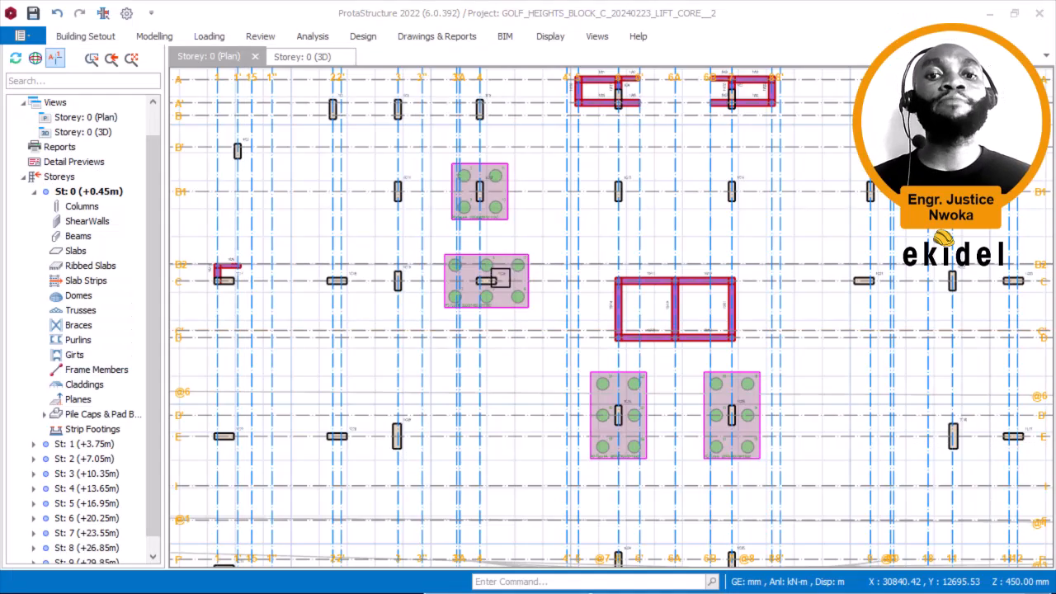
{"action": "middle_click_drag", "start_coordinate": [493, 276], "coordinate": [484, 318]}
{"action": "middle_click_drag", "start_coordinate": [473, 259], "coordinate": [447, 220]}
{"action": "scroll", "coordinate": [486, 244], "scroll_direction": "down", "scroll_amount": 1}
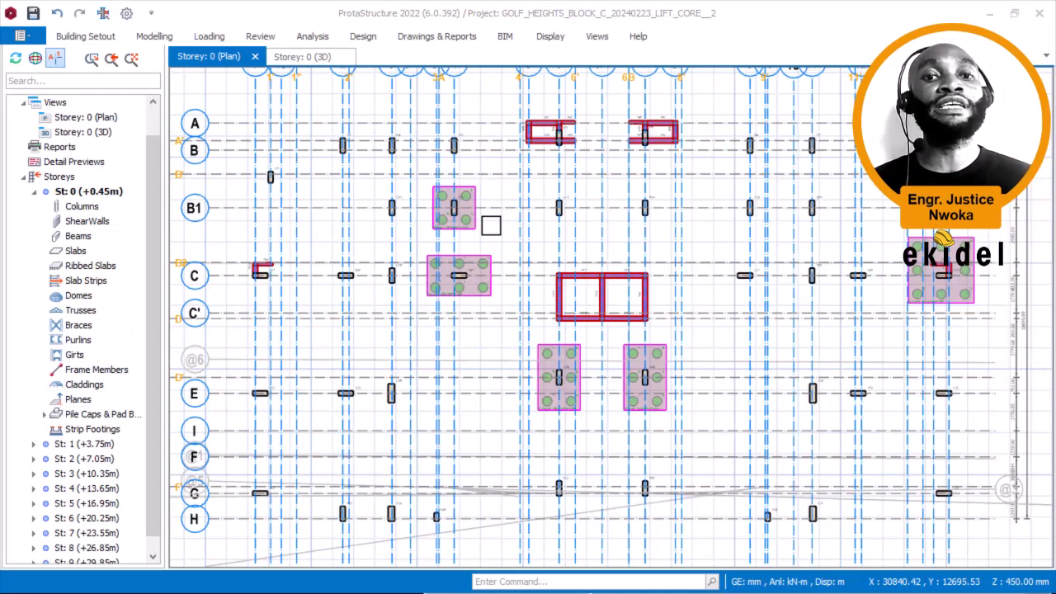
{"action": "scroll", "coordinate": [490, 222], "scroll_direction": "up", "scroll_amount": 1}
{"action": "scroll", "coordinate": [464, 195], "scroll_direction": "up", "scroll_amount": 1}
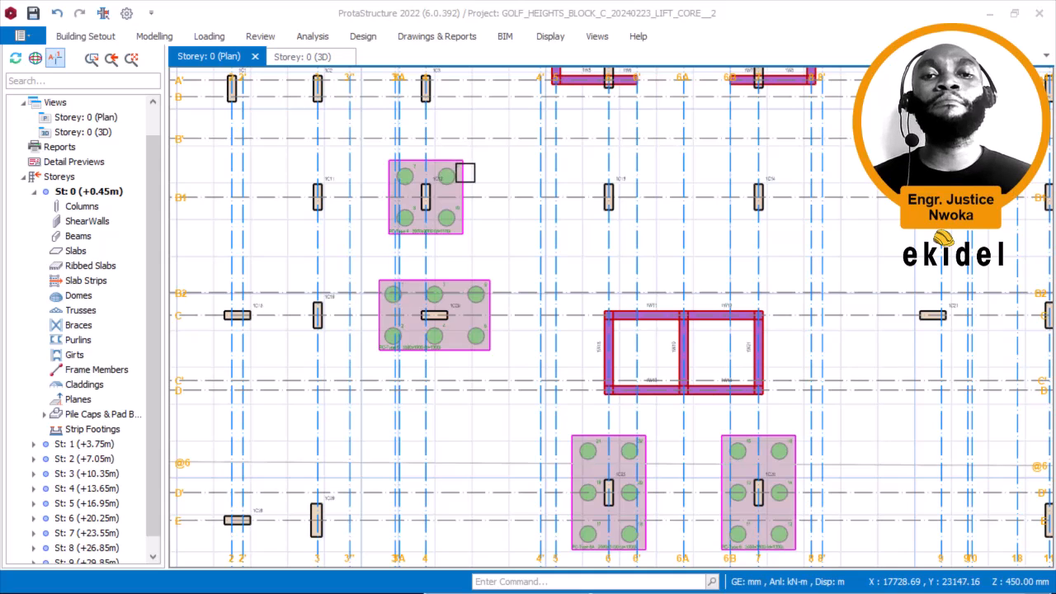
{"action": "scroll", "coordinate": [462, 186], "scroll_direction": "up", "scroll_amount": 1}
{"action": "scroll", "coordinate": [463, 168], "scroll_direction": "up", "scroll_amount": 1}
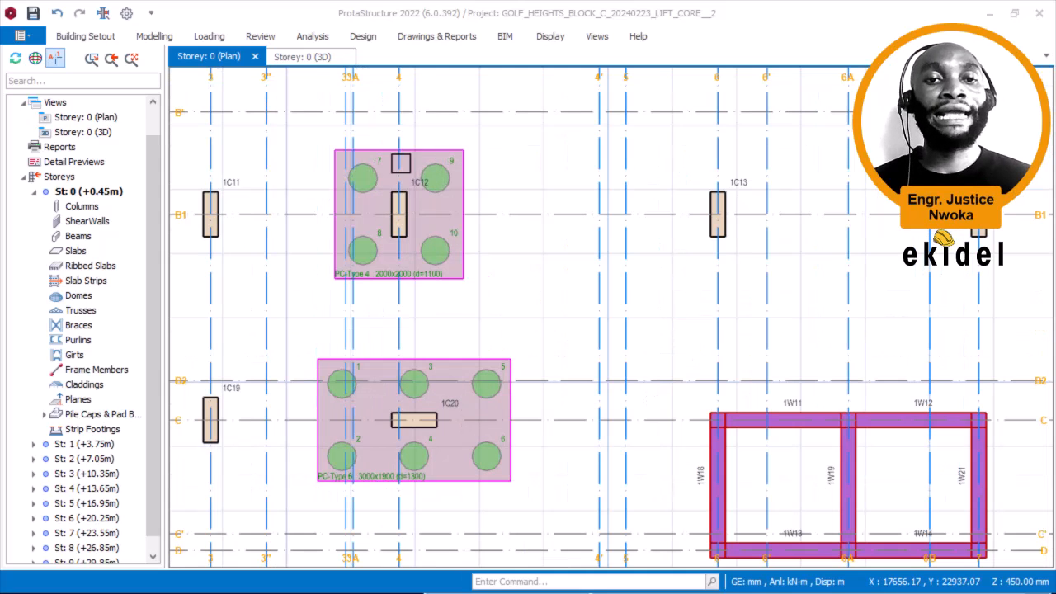
Step: Hide the axes layer in the Storey 0 plan around column 1C17
{"action": "scroll", "coordinate": [386, 169], "scroll_direction": "down", "scroll_amount": 1}
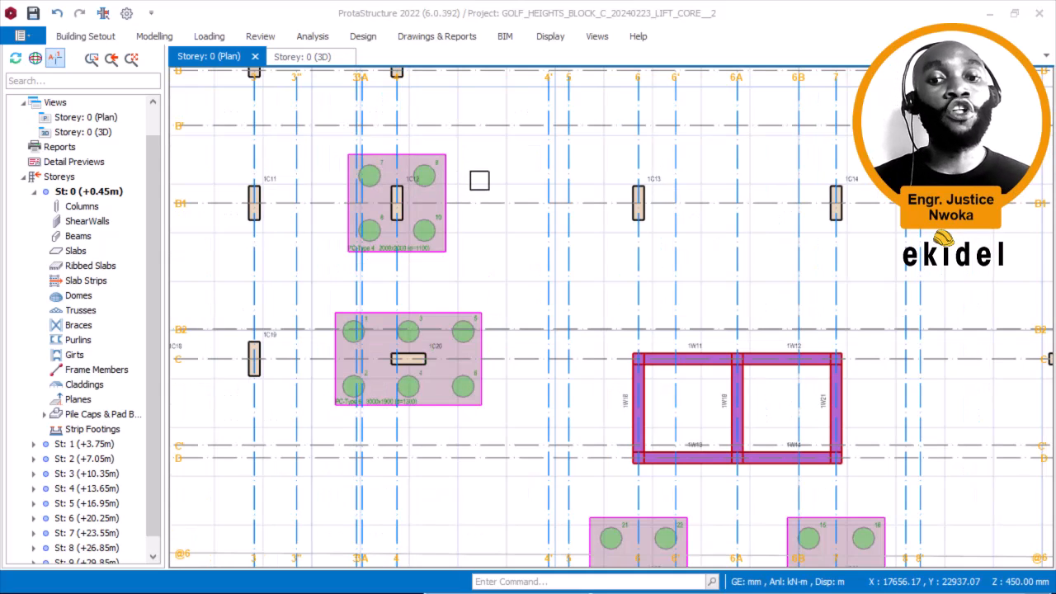
{"action": "scroll", "coordinate": [490, 174], "scroll_direction": "down", "scroll_amount": 1}
{"action": "scroll", "coordinate": [451, 195], "scroll_direction": "down", "scroll_amount": 1}
{"action": "middle_click_drag", "start_coordinate": [451, 195], "coordinate": [523, 216]}
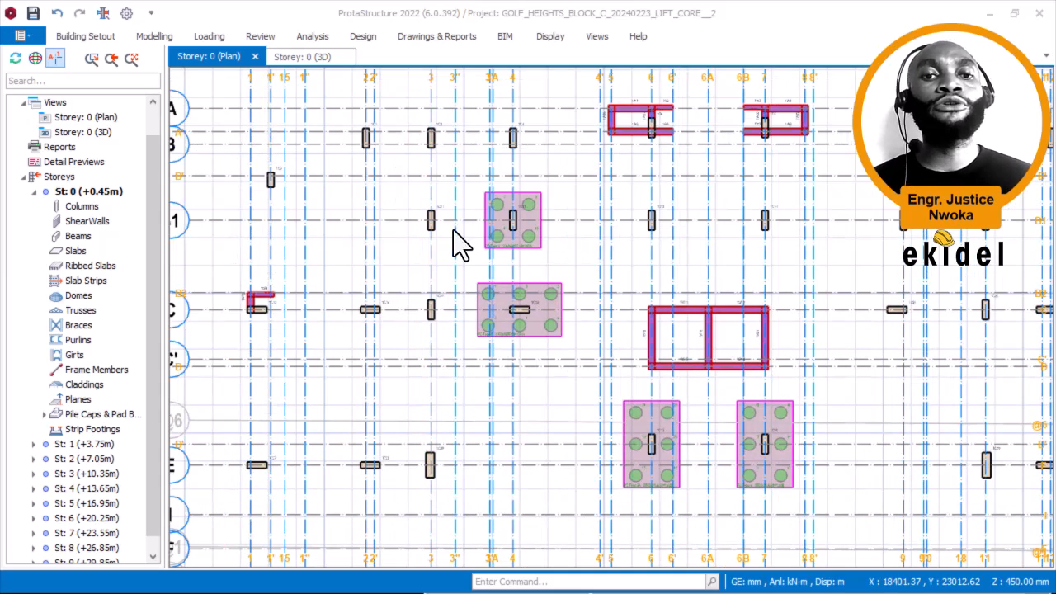
{"action": "middle_click_drag", "start_coordinate": [389, 271], "coordinate": [510, 237]}
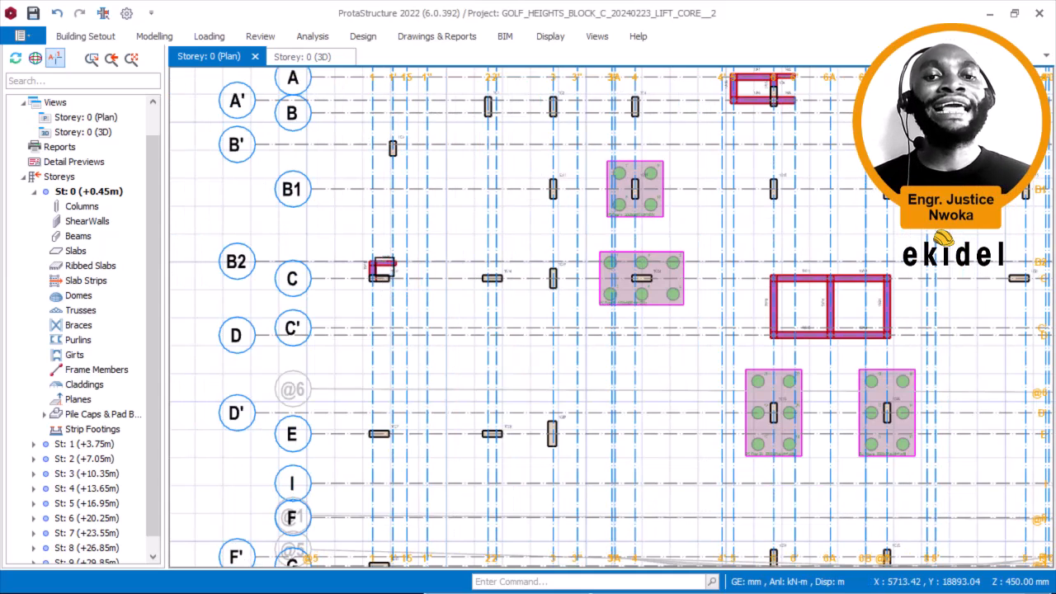
{"action": "scroll", "coordinate": [381, 266], "scroll_direction": "up", "scroll_amount": 1}
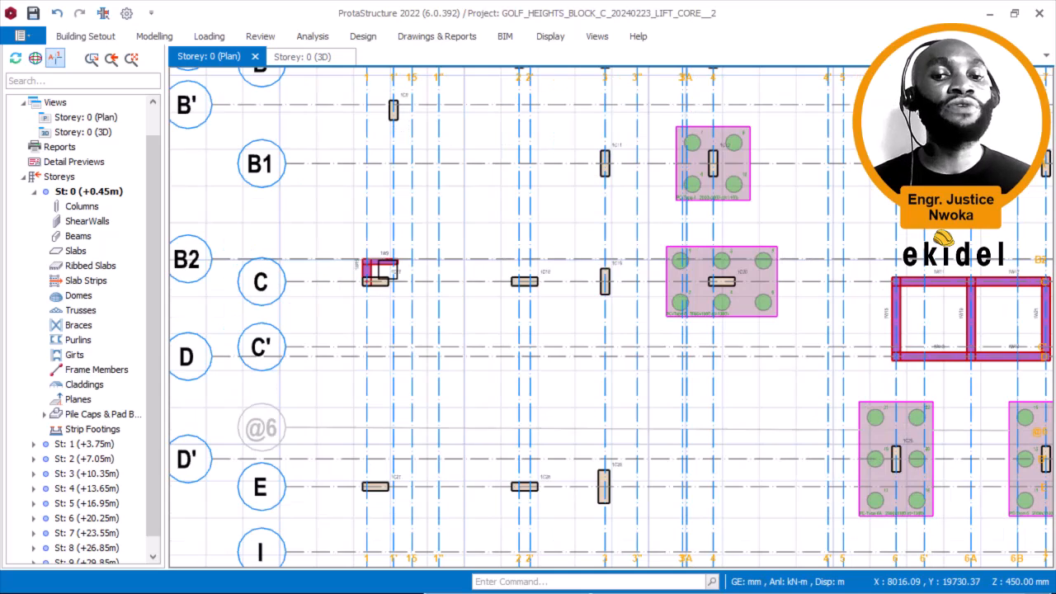
{"action": "scroll", "coordinate": [381, 269], "scroll_direction": "up", "scroll_amount": 1}
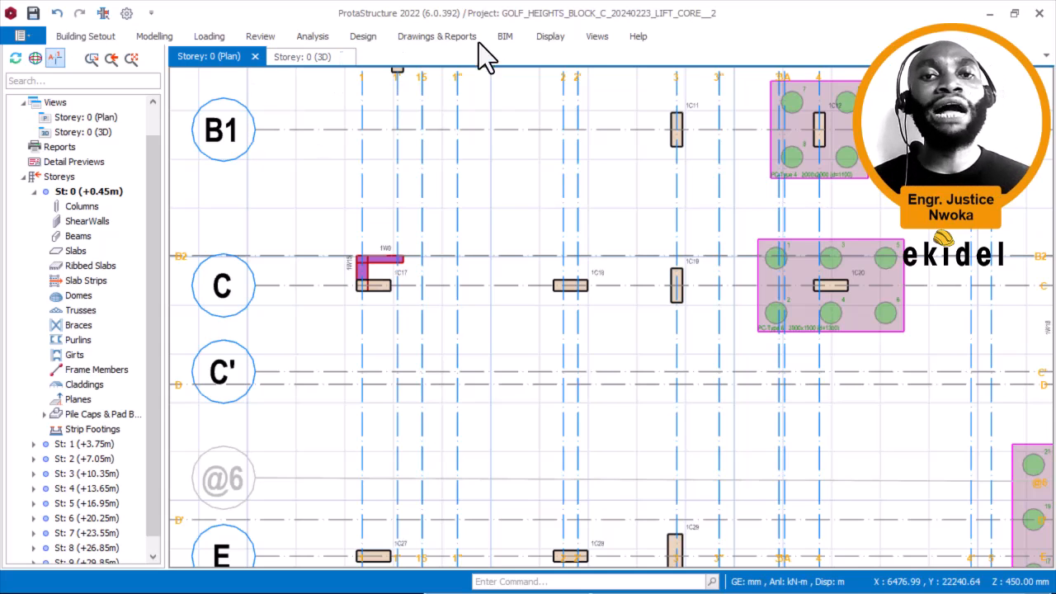
{"action": "left_click", "coordinate": [551, 37]}
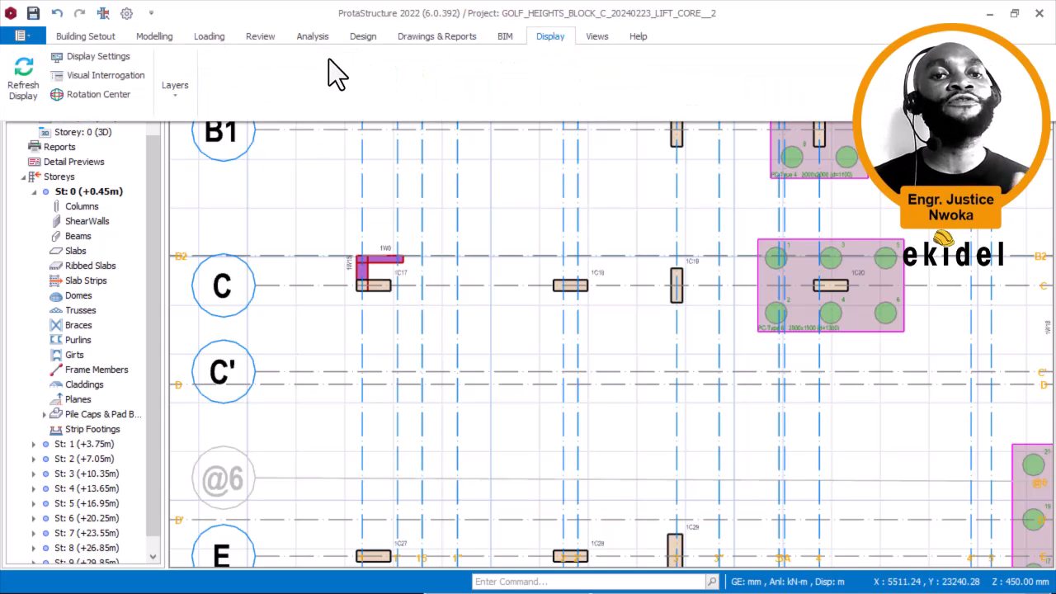
{"action": "left_click", "coordinate": [174, 91]}
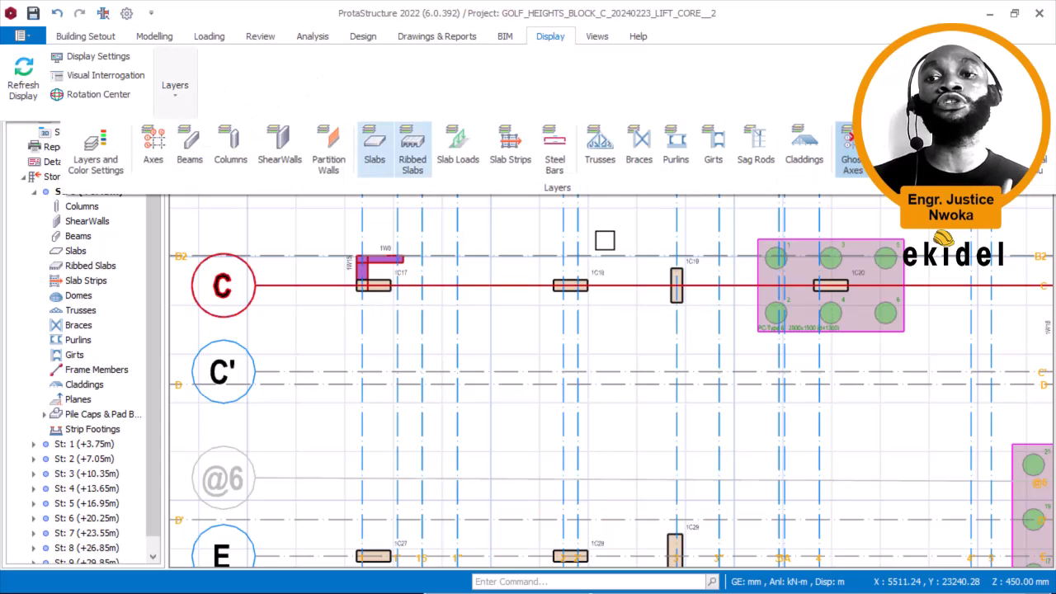
{"action": "left_click", "coordinate": [162, 144]}
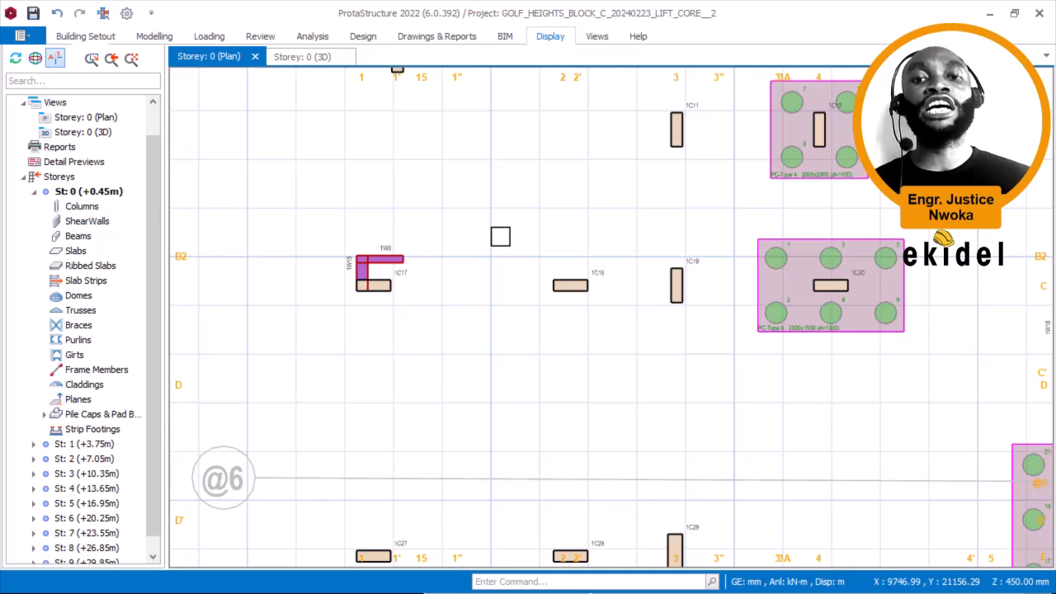
Step: Insert a combined pile cap for walls 1W9 and 1W15 together with column 1C17
{"action": "scroll", "coordinate": [438, 257], "scroll_direction": "down", "scroll_amount": 2}
{"action": "middle_click_drag", "start_coordinate": [419, 254], "coordinate": [456, 247]}
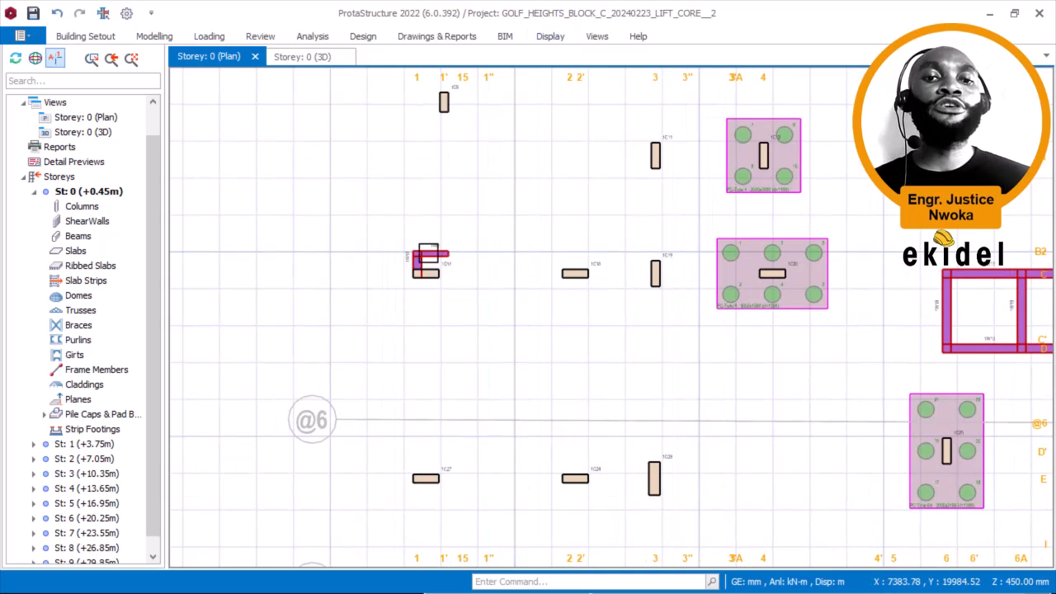
{"action": "scroll", "coordinate": [429, 254], "scroll_direction": "up", "scroll_amount": 1}
{"action": "scroll", "coordinate": [464, 234], "scroll_direction": "up", "scroll_amount": 1}
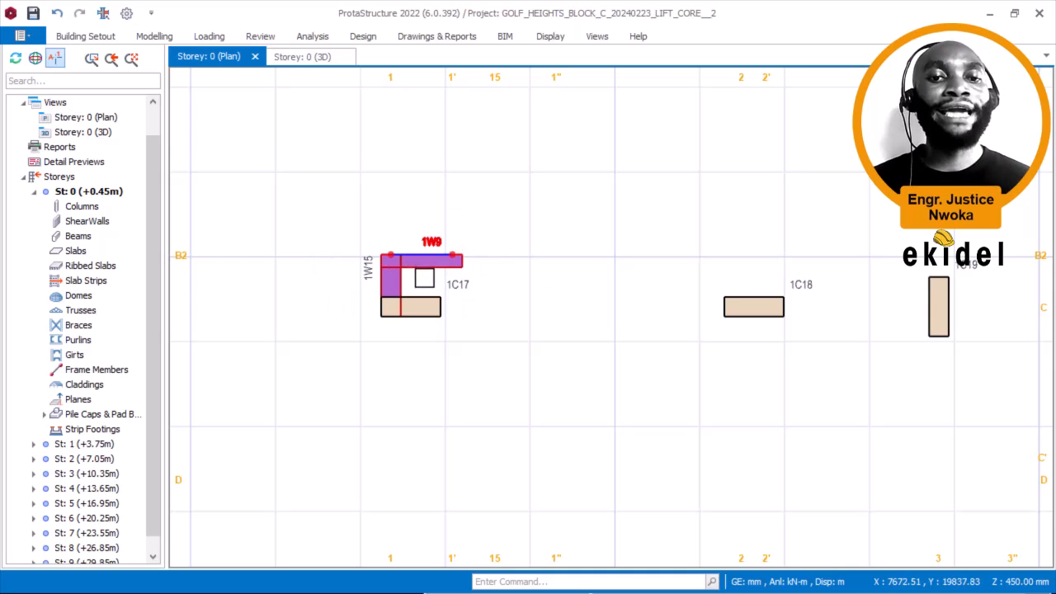
{"action": "scroll", "coordinate": [424, 277], "scroll_direction": "up", "scroll_amount": 1}
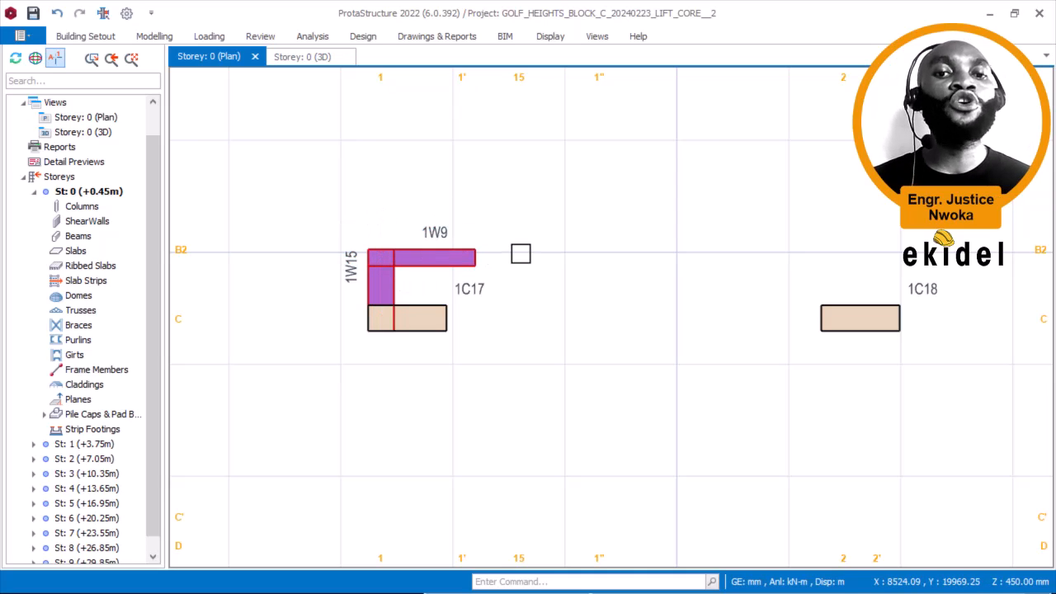
{"action": "mouse_move", "coordinate": [438, 232]}
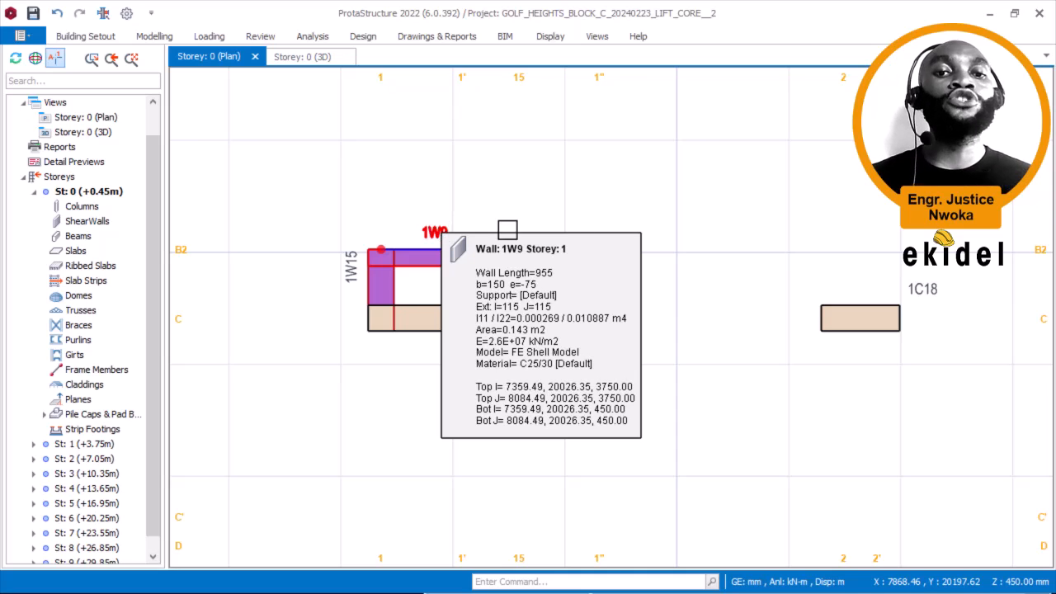
{"action": "left_click_drag", "start_coordinate": [291, 174], "coordinate": [431, 180]}
{"action": "left_click_drag", "start_coordinate": [516, 172], "coordinate": [310, 373]}
{"action": "right_click", "coordinate": [498, 187]}
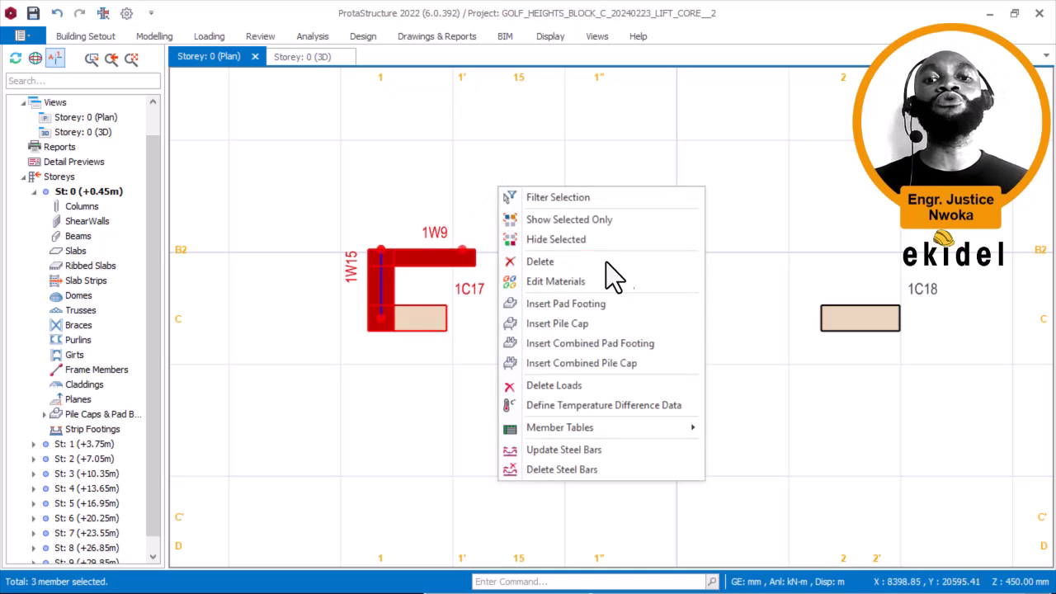
{"action": "left_click", "coordinate": [583, 363]}
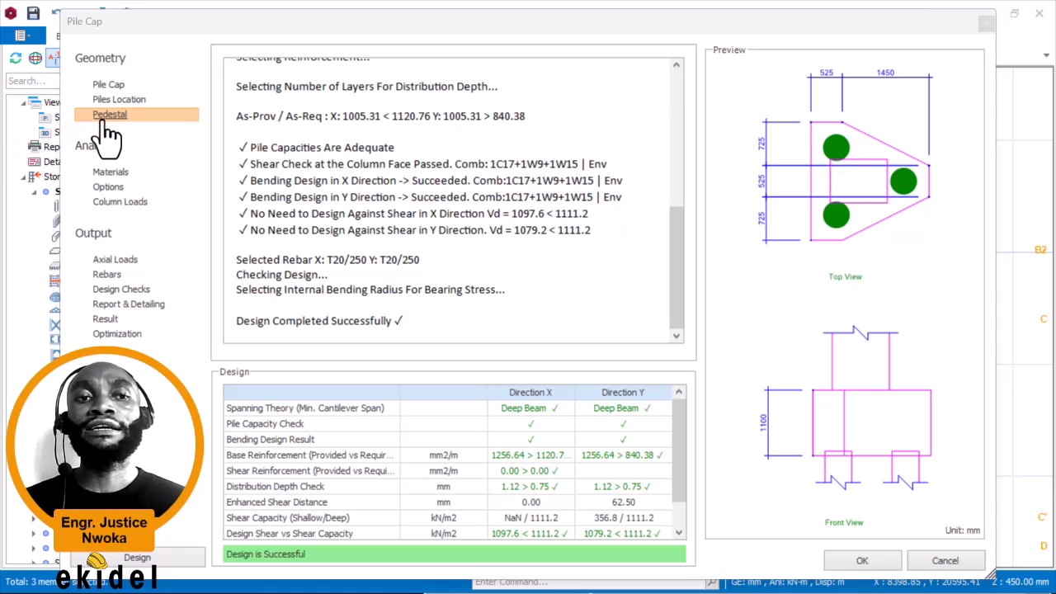
Step: Review the combined pile cap's geometry and column loads, and set the column load to 3244.3 kN in PileSoft
{"action": "left_click", "coordinate": [110, 86]}
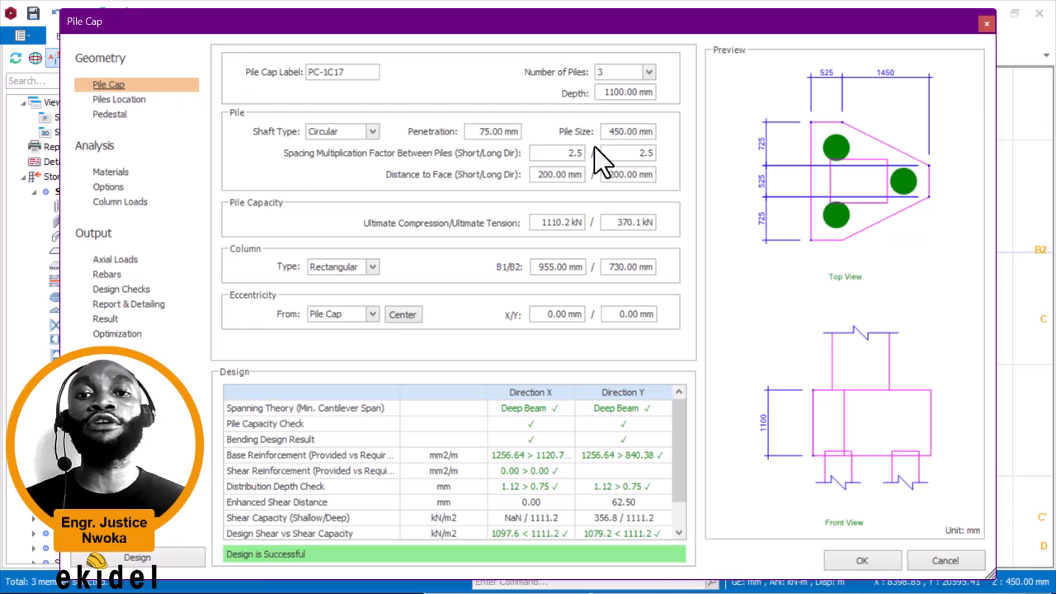
{"action": "left_click", "coordinate": [119, 202]}
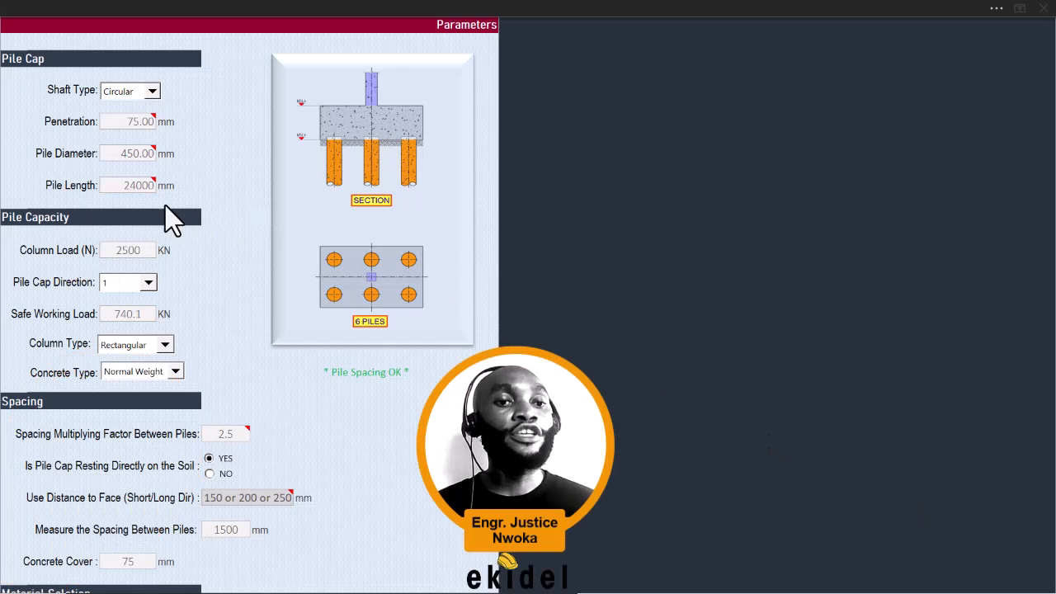
{"action": "left_click", "coordinate": [137, 247]}
{"action": "key", "text": "Delete"}
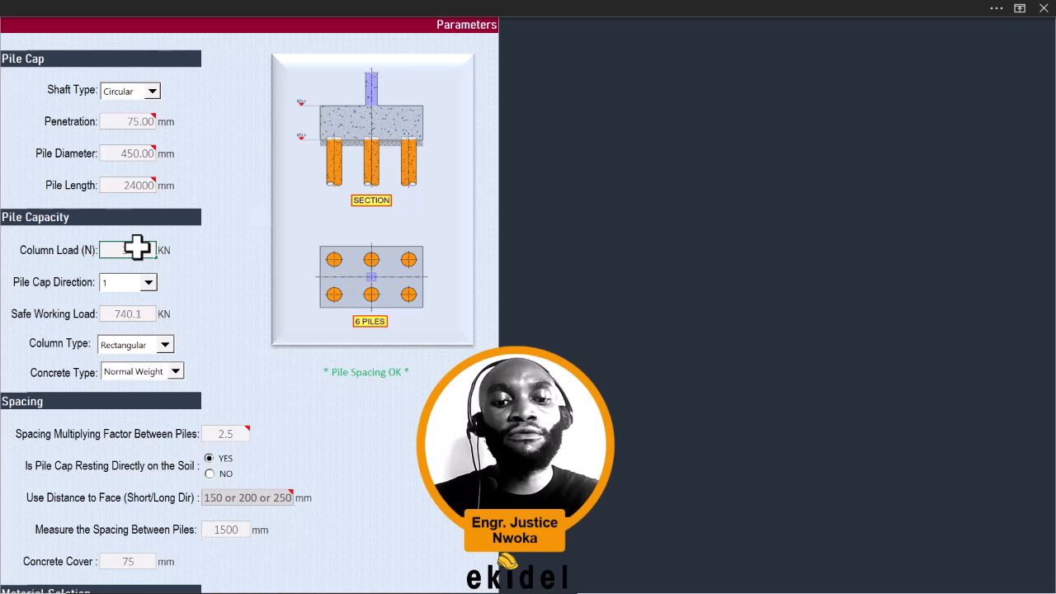
{"action": "key", "text": "BackSpace"}
{"action": "type", "text": "00"}
{"action": "type", "text": "3244."}
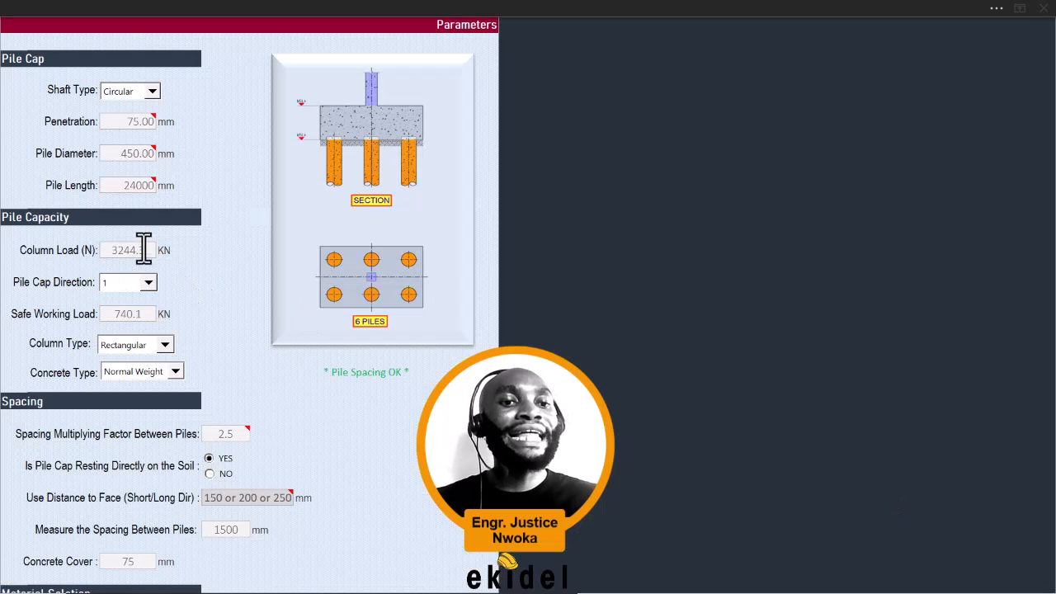
{"action": "scroll", "coordinate": [183, 213], "scroll_direction": "up", "scroll_amount": 1}
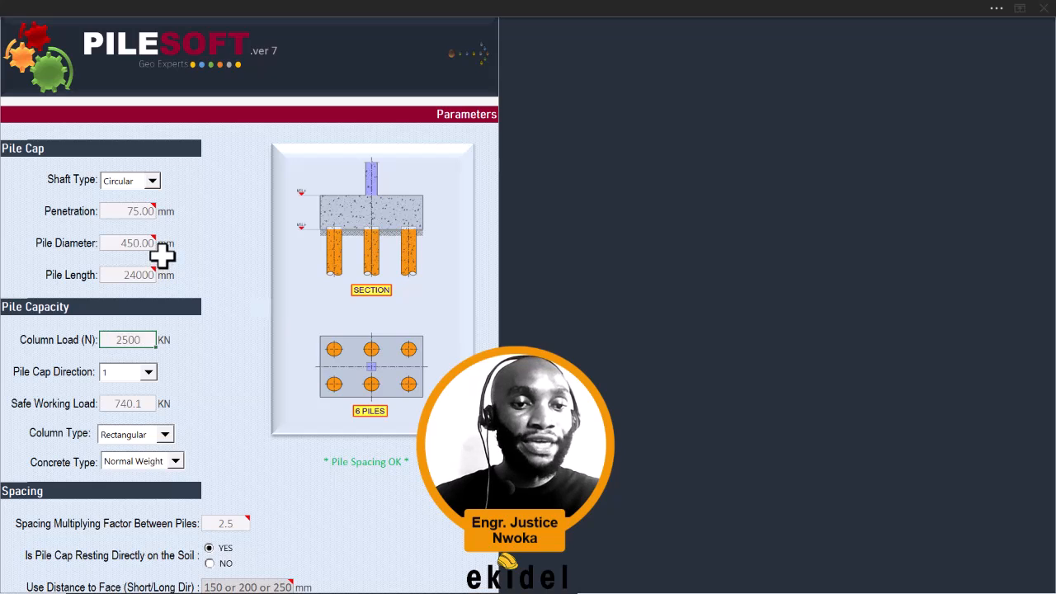
{"action": "scroll", "coordinate": [160, 255], "scroll_direction": "down", "scroll_amount": 1}
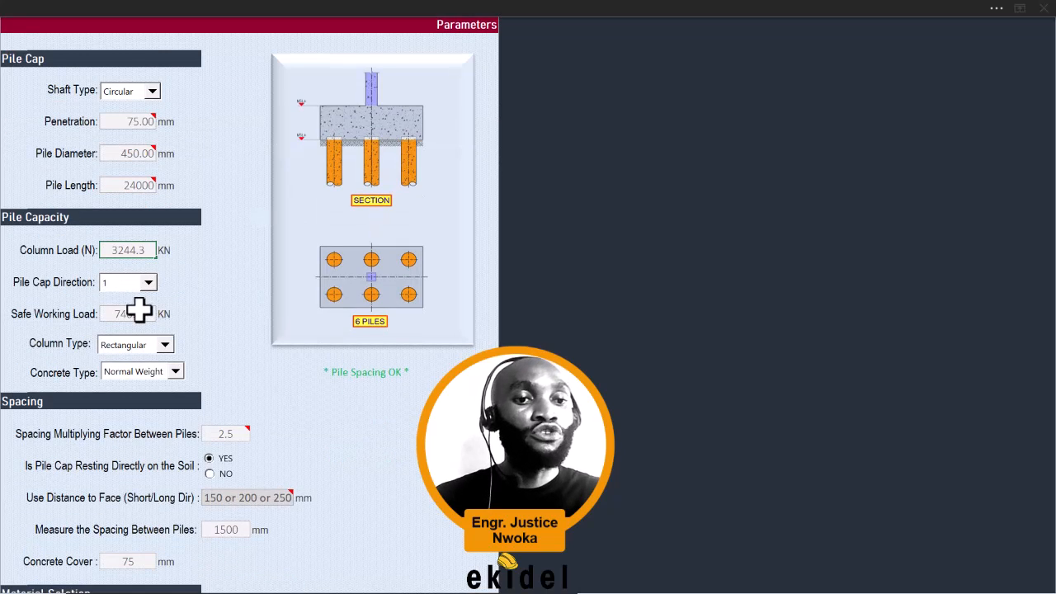
Step: Check the safe working load, pile diameter, penetration and pile length in PileSoft against the soil investigation report's bored pile table
{"action": "left_click", "coordinate": [137, 313]}
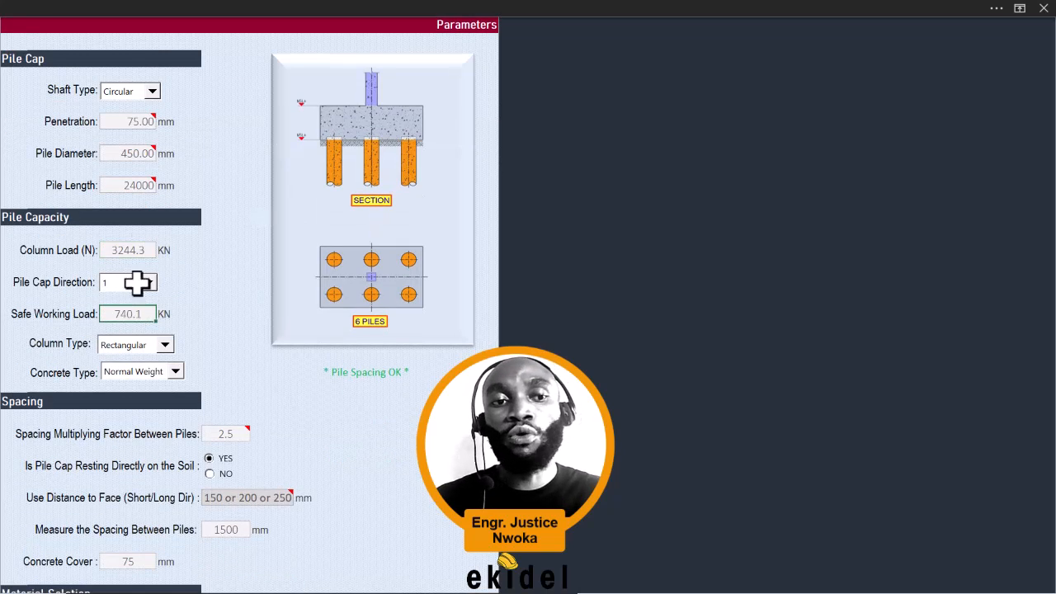
{"action": "left_click", "coordinate": [131, 155]}
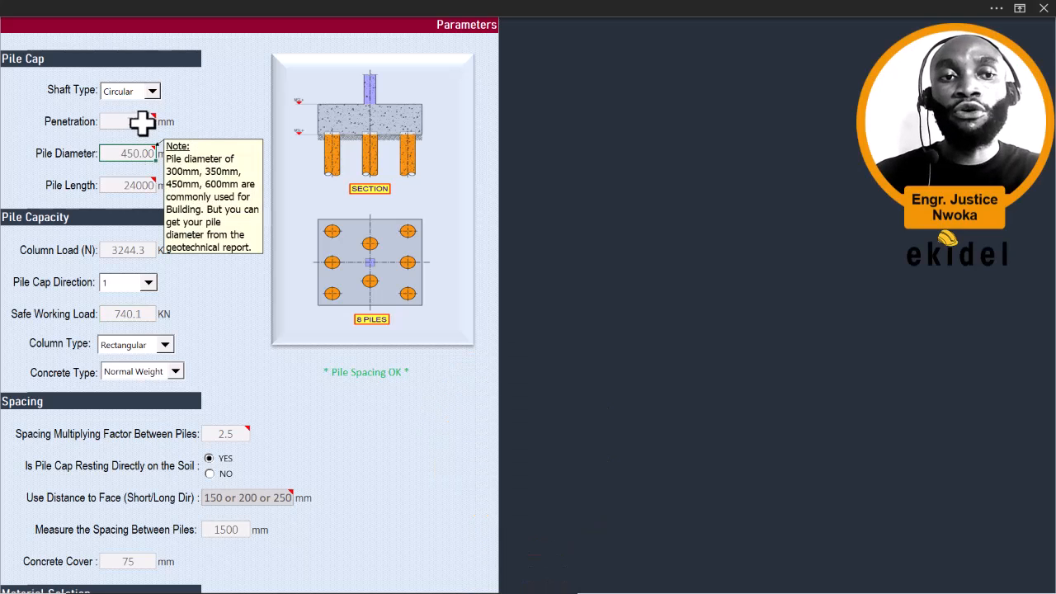
{"action": "left_click", "coordinate": [142, 122]}
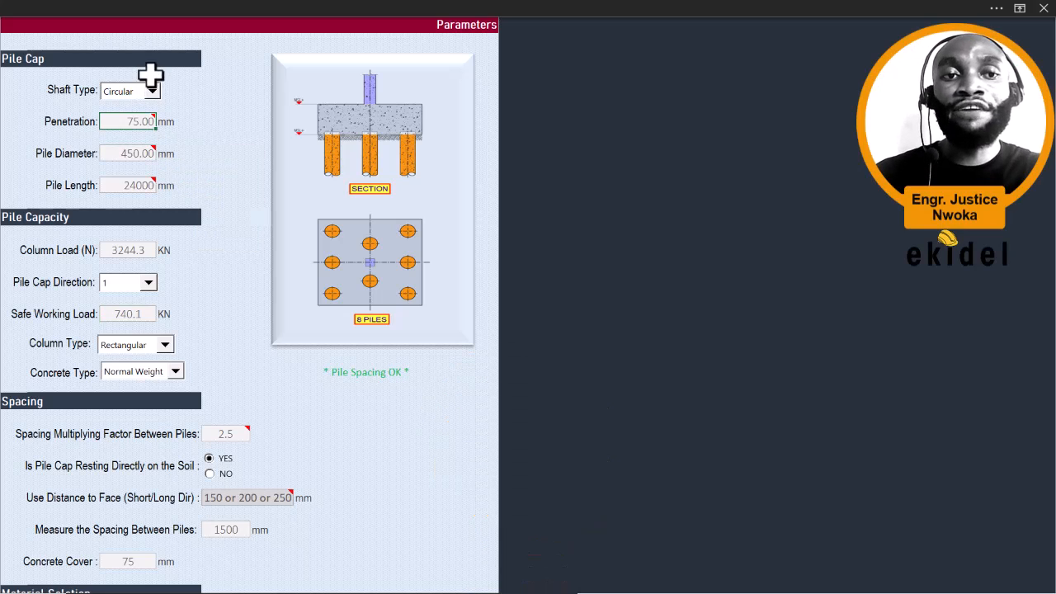
{"action": "left_click", "coordinate": [137, 184]}
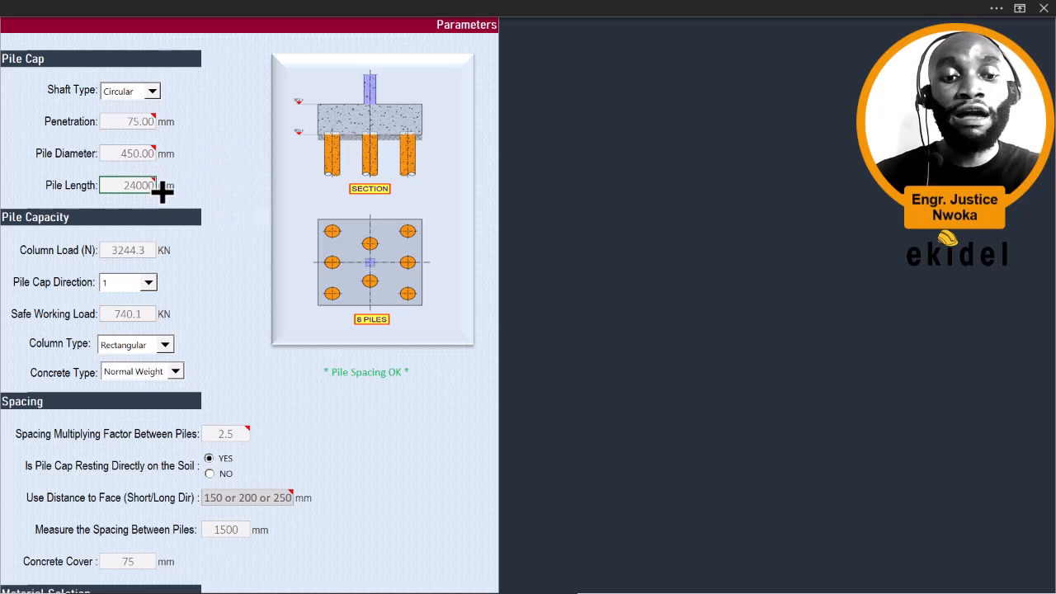
{"action": "key", "text": "alt+Tab"}
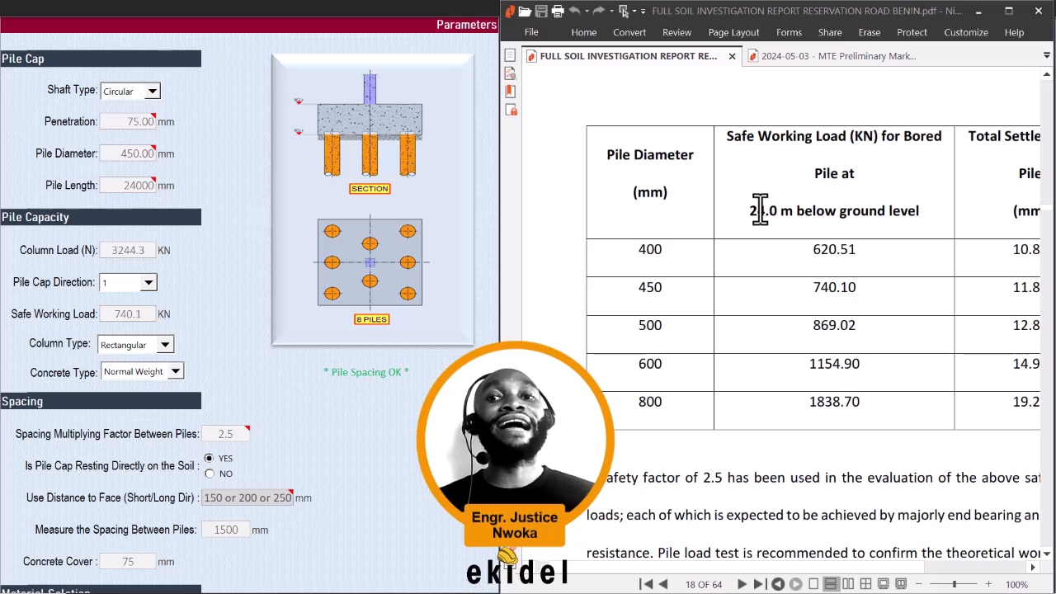
{"action": "left_click", "coordinate": [144, 185]}
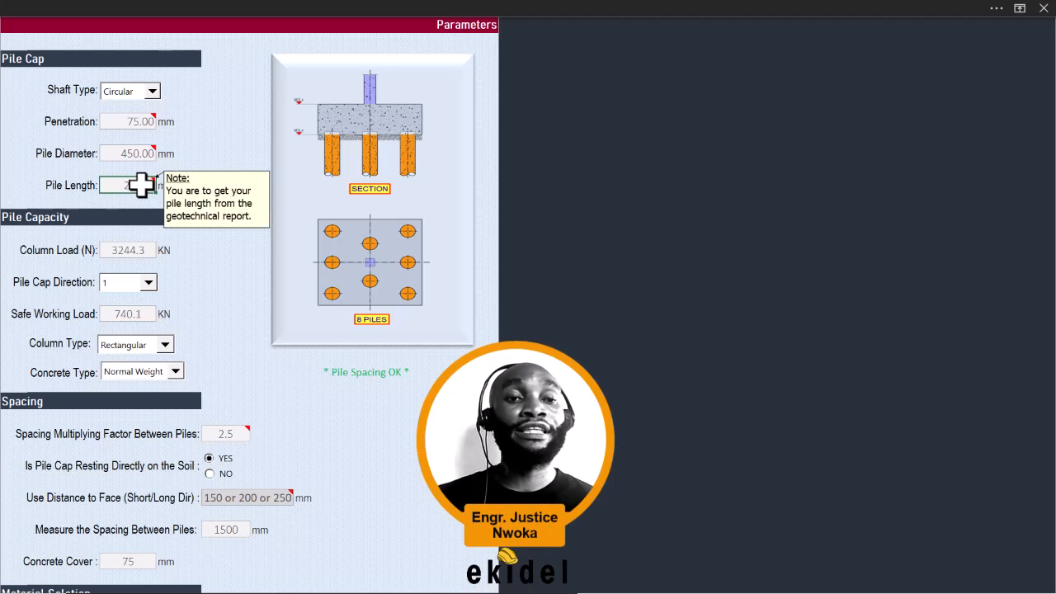
Step: Check the remaining spacing and material parameters and open the design data sheet
{"action": "scroll", "coordinate": [181, 247], "scroll_direction": "down", "scroll_amount": 2}
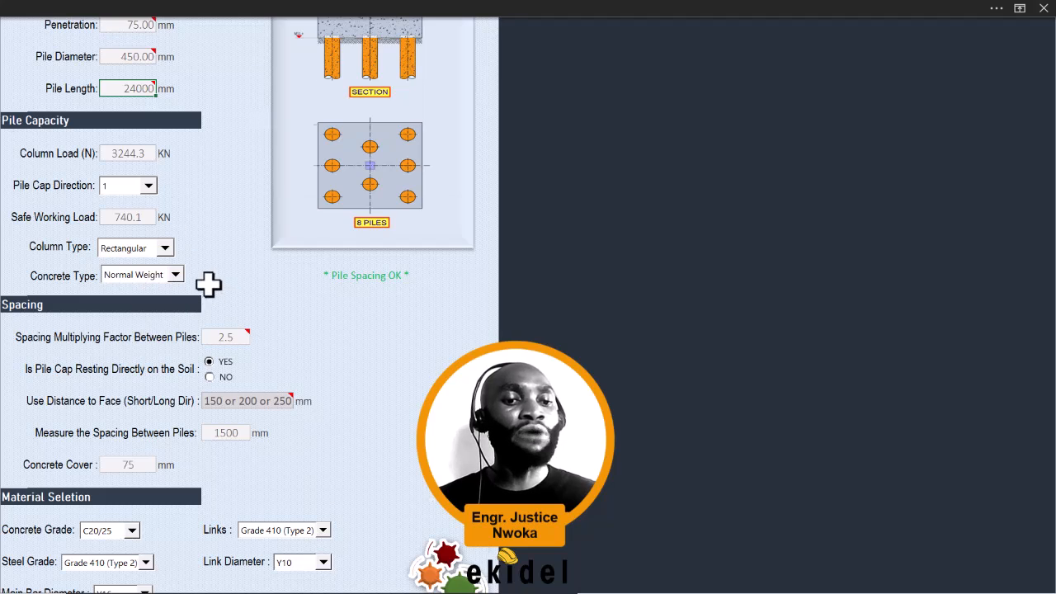
{"action": "scroll", "coordinate": [207, 288], "scroll_direction": "down", "scroll_amount": 2}
{"action": "scroll", "coordinate": [218, 281], "scroll_direction": "down", "scroll_amount": 2}
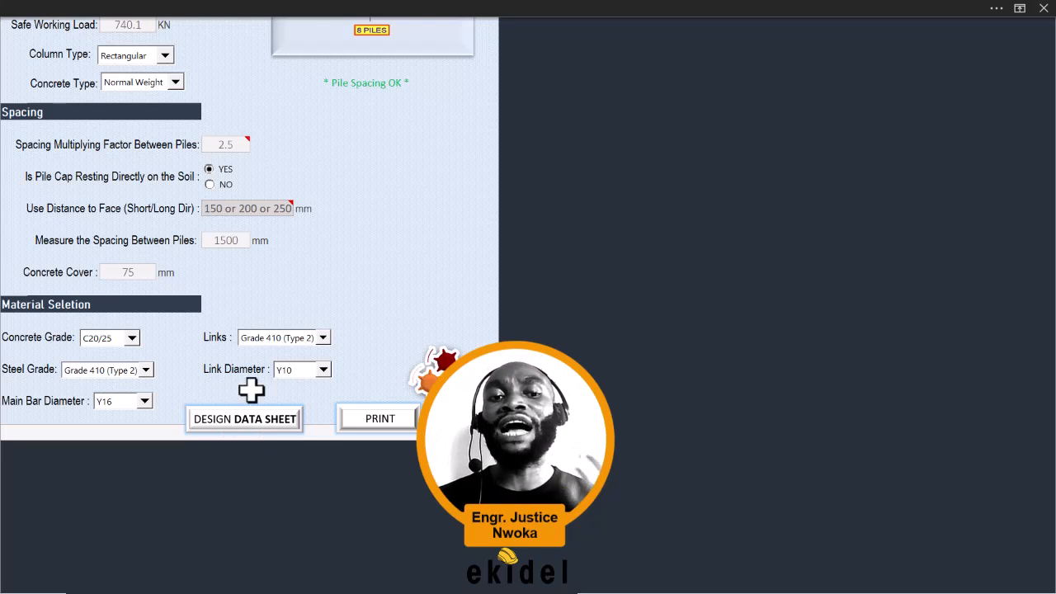
{"action": "left_click", "coordinate": [239, 422]}
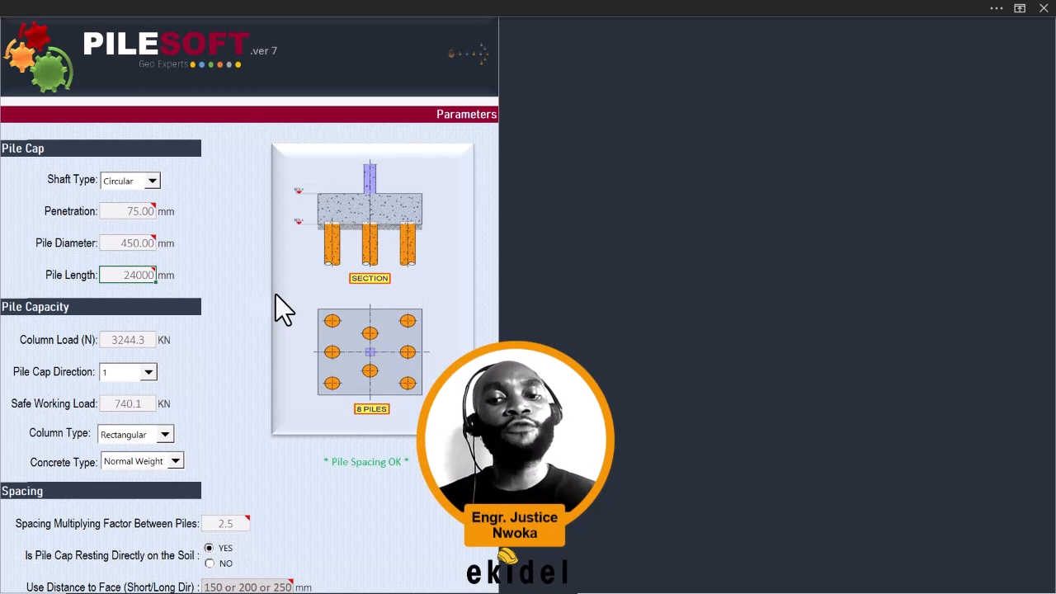
{"action": "scroll", "coordinate": [275, 295], "scroll_direction": "down", "scroll_amount": 5}
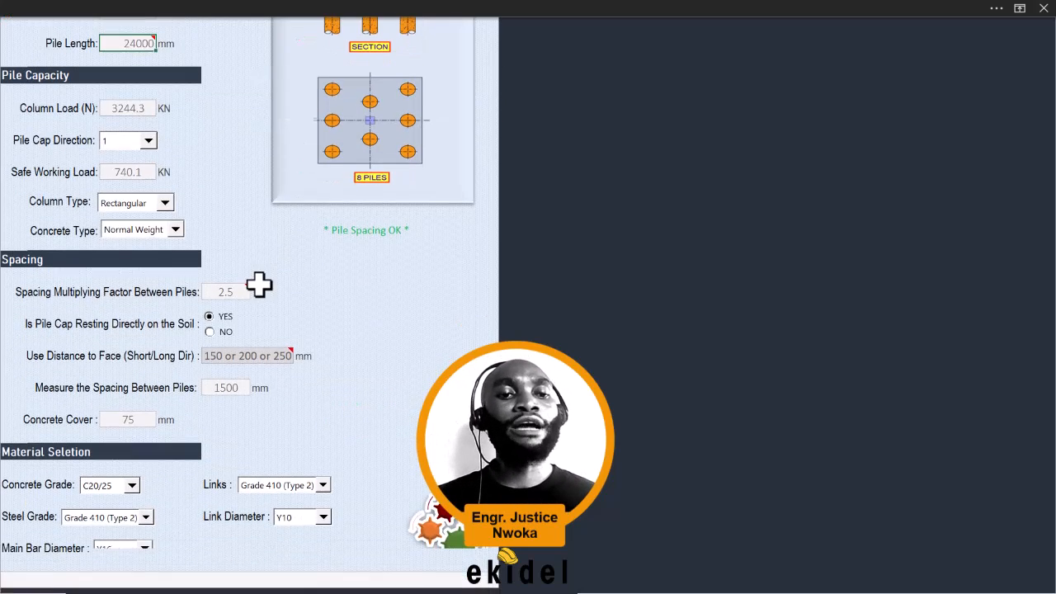
{"action": "scroll", "coordinate": [257, 289], "scroll_direction": "down", "scroll_amount": 1}
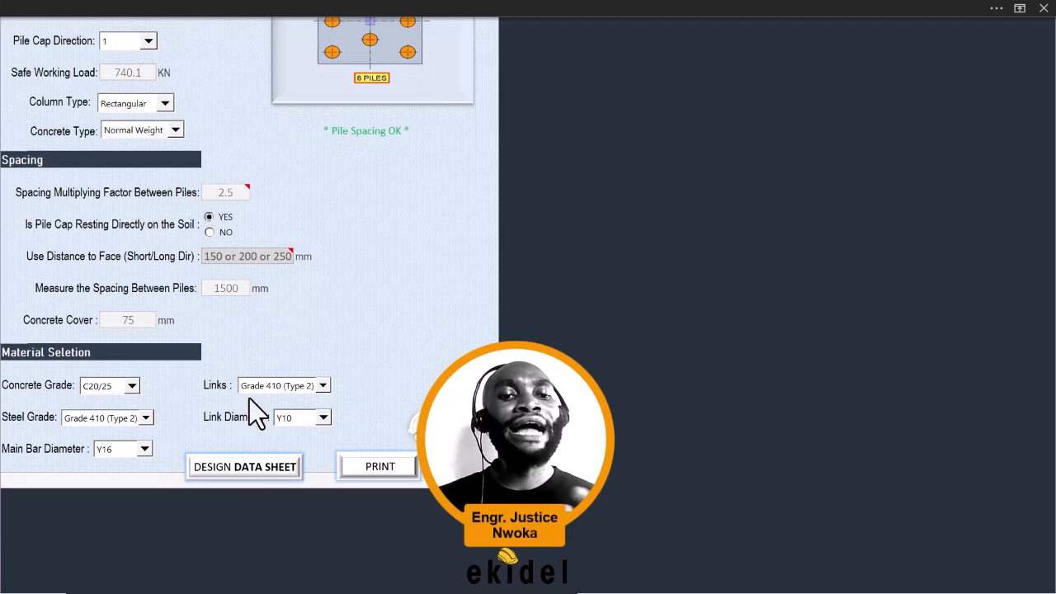
{"action": "left_click", "coordinate": [239, 467]}
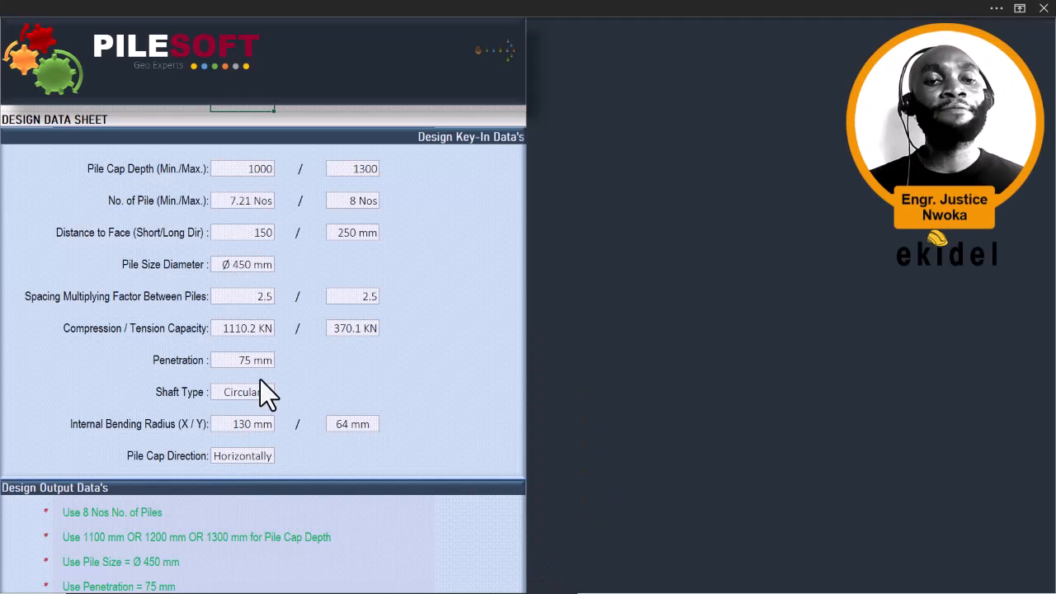
Step: Examine the key-in data and design output data for the pile cap on the design data sheet
{"action": "scroll", "coordinate": [267, 284], "scroll_direction": "down", "scroll_amount": 5}
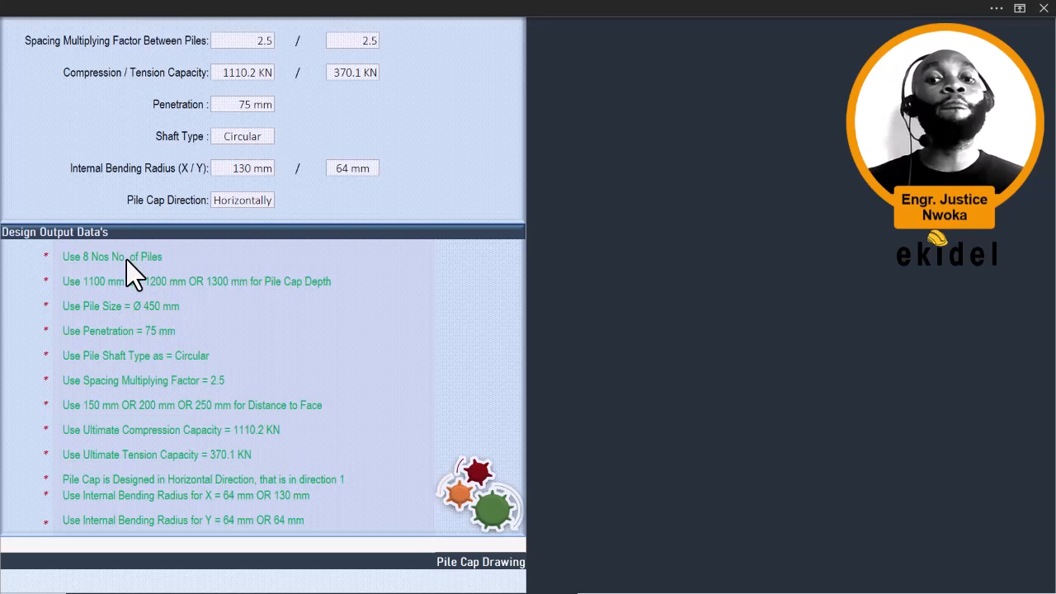
{"action": "scroll", "coordinate": [210, 242], "scroll_direction": "up", "scroll_amount": 3}
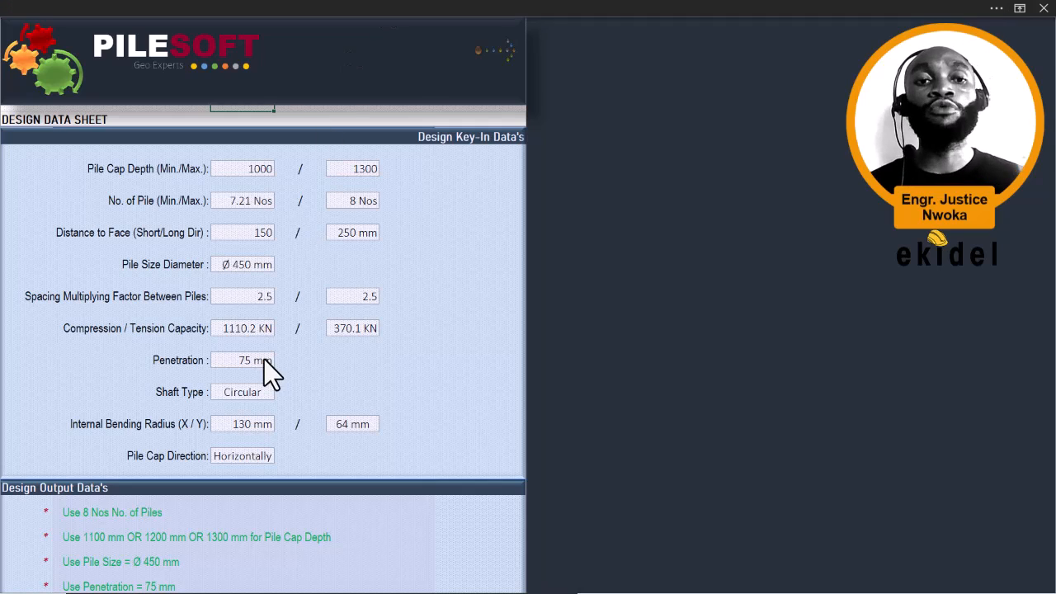
{"action": "scroll", "coordinate": [281, 248], "scroll_direction": "down", "scroll_amount": 5}
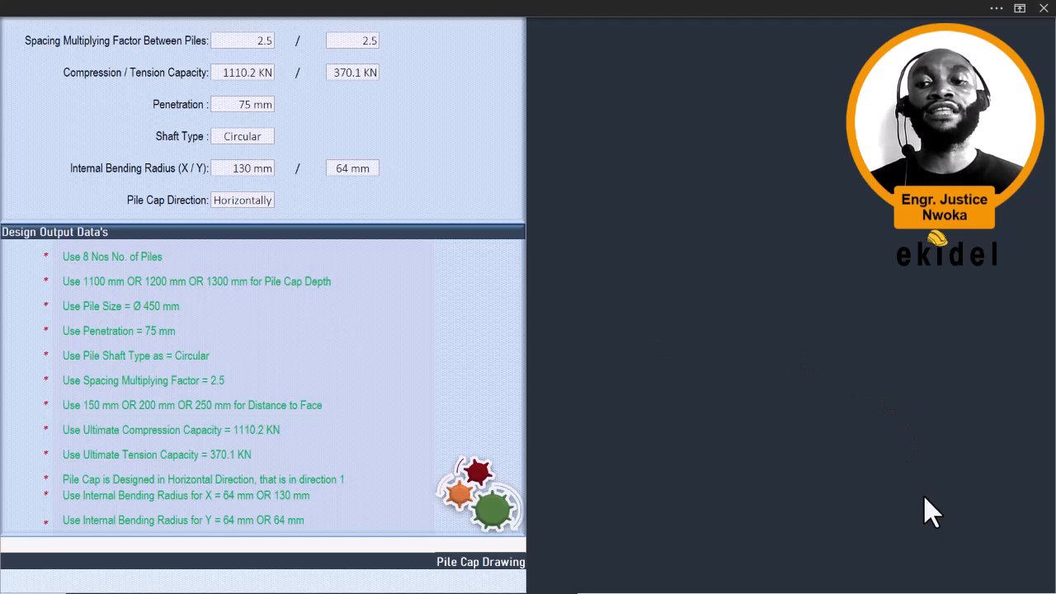
Step: Examine the remaining design output data and the pile cap section and plan drawing on the design data sheet
{"action": "key", "text": "Escape"}
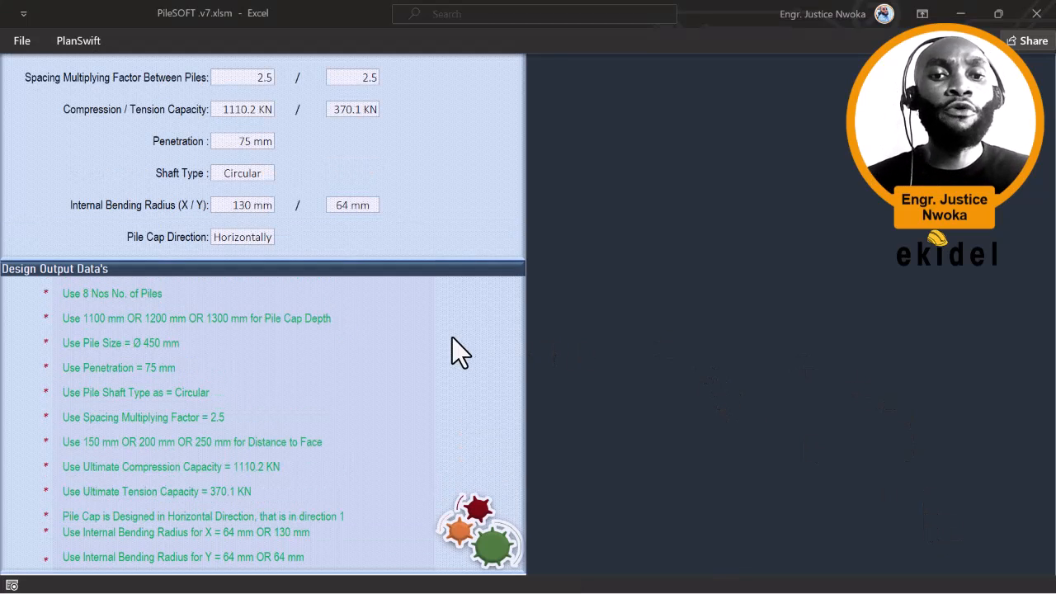
{"action": "scroll", "coordinate": [180, 311], "scroll_direction": "down", "scroll_amount": 2}
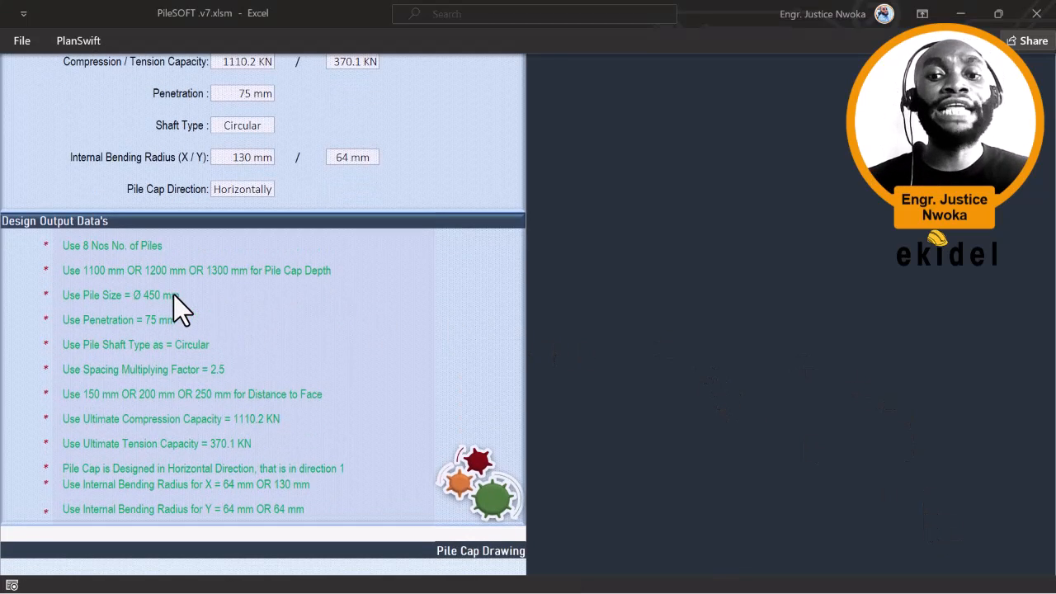
{"action": "scroll", "coordinate": [198, 288], "scroll_direction": "down", "scroll_amount": 10}
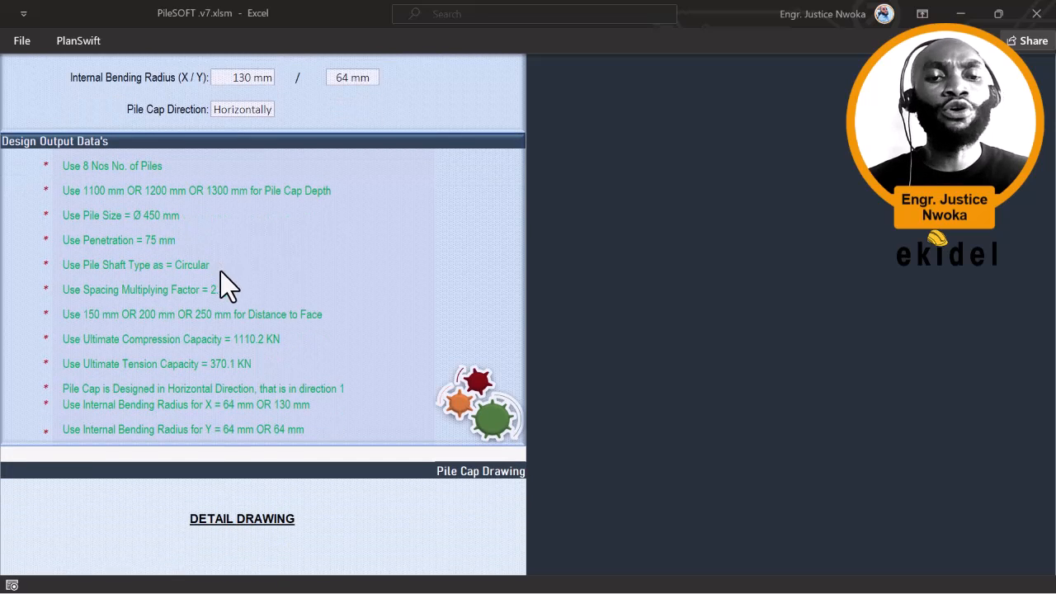
{"action": "scroll", "coordinate": [239, 268], "scroll_direction": "down", "scroll_amount": 15}
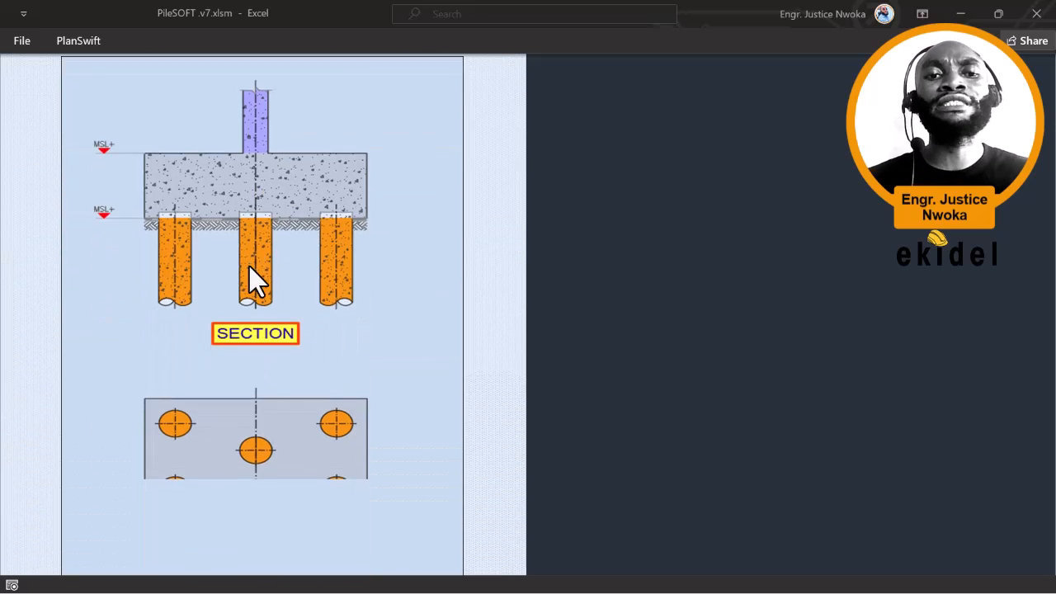
{"action": "scroll", "coordinate": [250, 272], "scroll_direction": "down", "scroll_amount": 8}
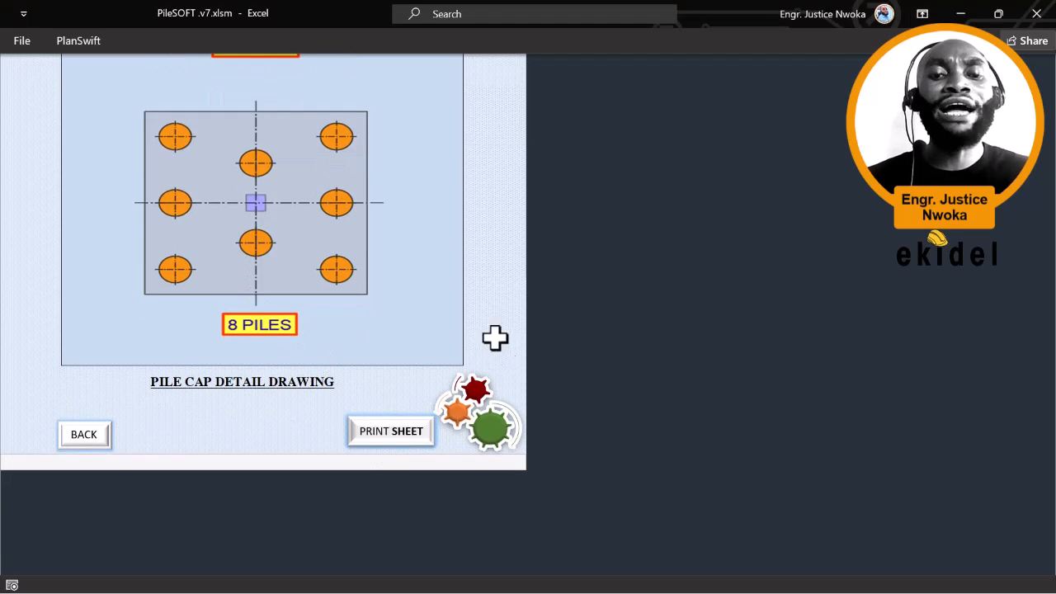
Step: Print the PileSoft design data sheet to a PDF named PileSOFT .v7 in the Desktop folder
{"action": "left_click", "coordinate": [384, 432]}
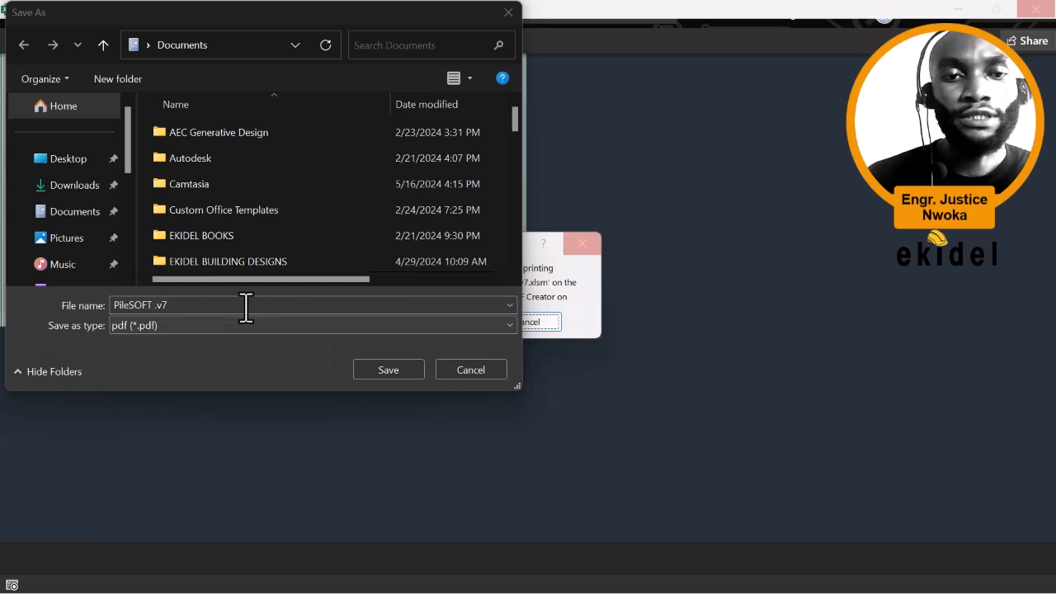
{"action": "left_click", "coordinate": [218, 306]}
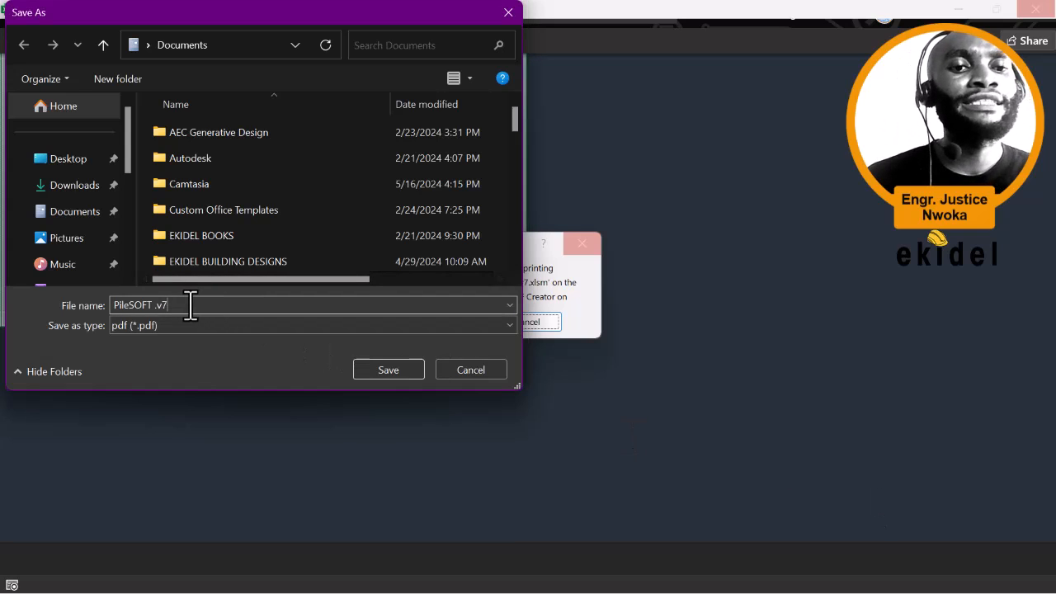
{"action": "left_click", "coordinate": [73, 162]}
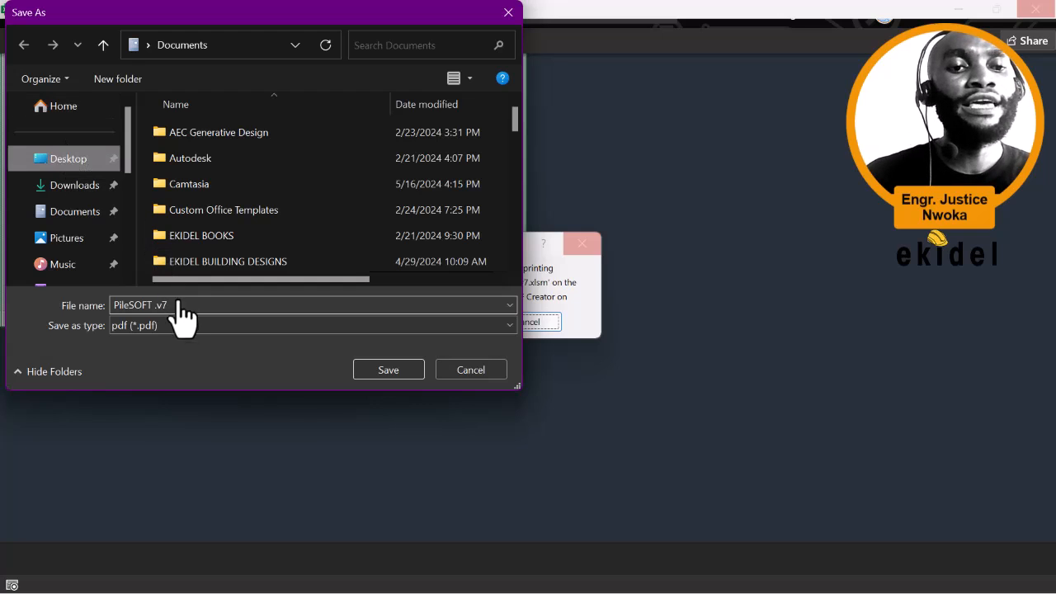
{"action": "left_click", "coordinate": [174, 305]}
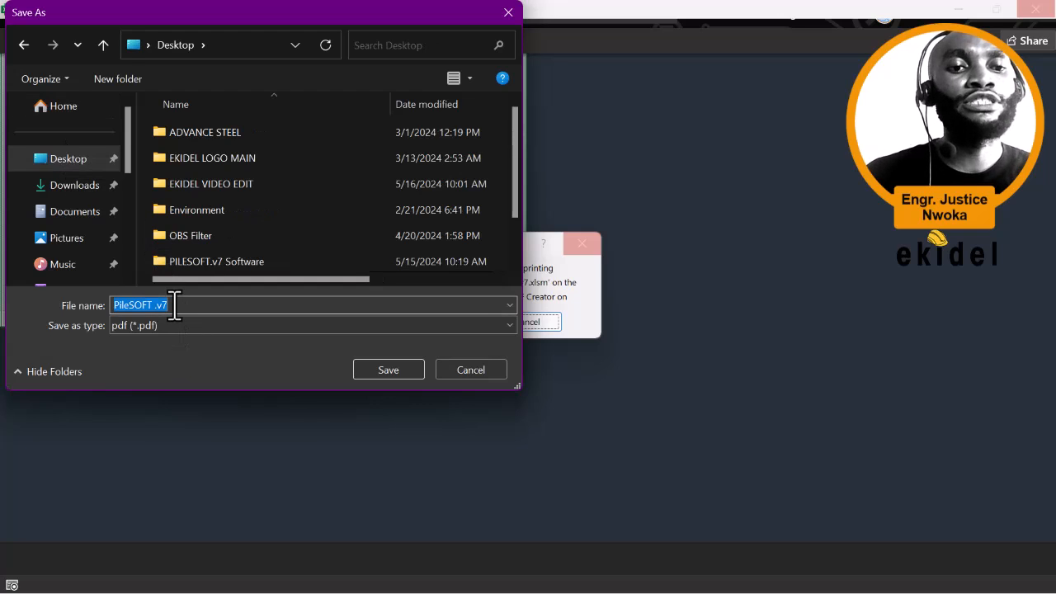
{"action": "left_click", "coordinate": [378, 369]}
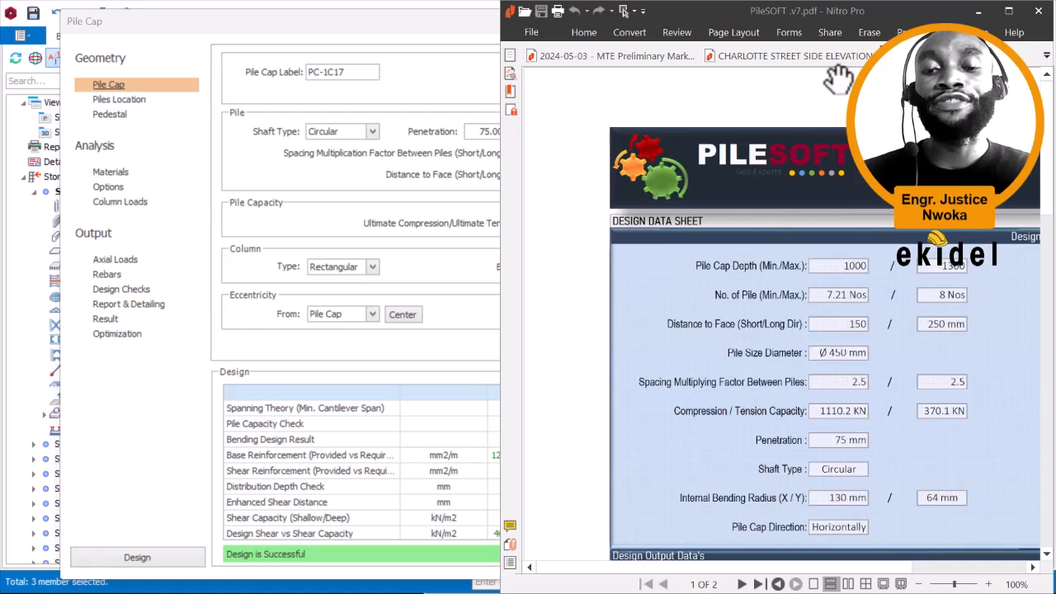
Step: Enlarge the exported PDF and examine the design key-in data and design output data on its first page
{"action": "left_click_drag", "start_coordinate": [862, 16], "coordinate": [755, 18]}
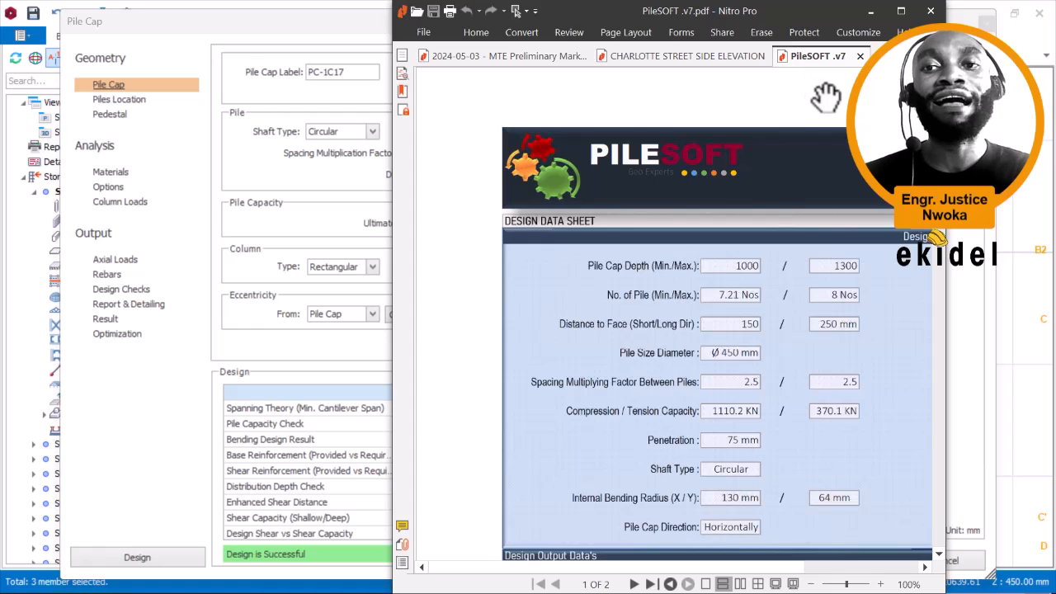
{"action": "left_click", "coordinate": [901, 12]}
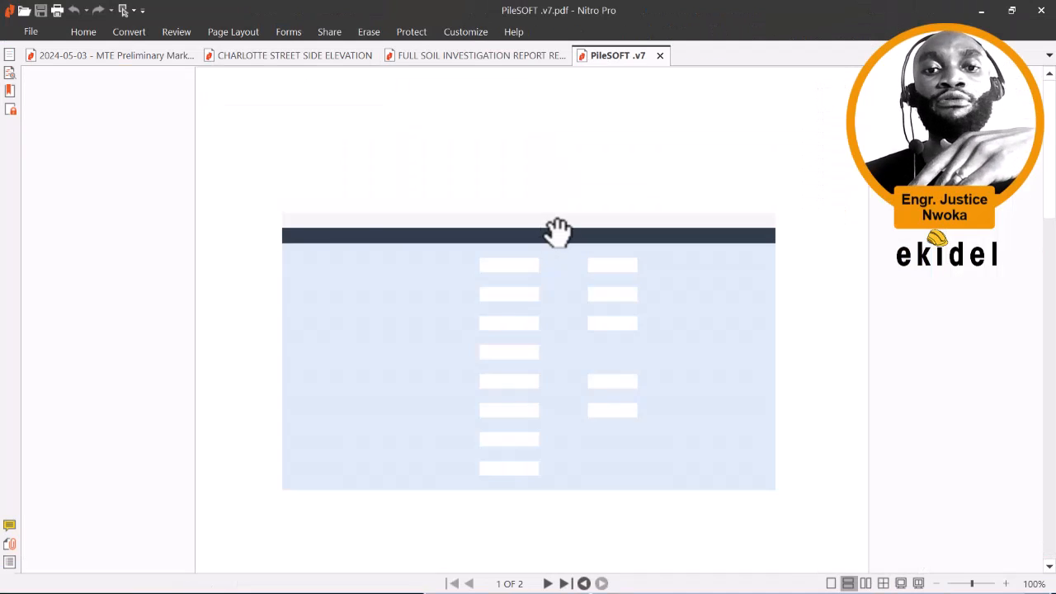
{"action": "scroll", "coordinate": [603, 245], "scroll_direction": "down", "scroll_amount": 1}
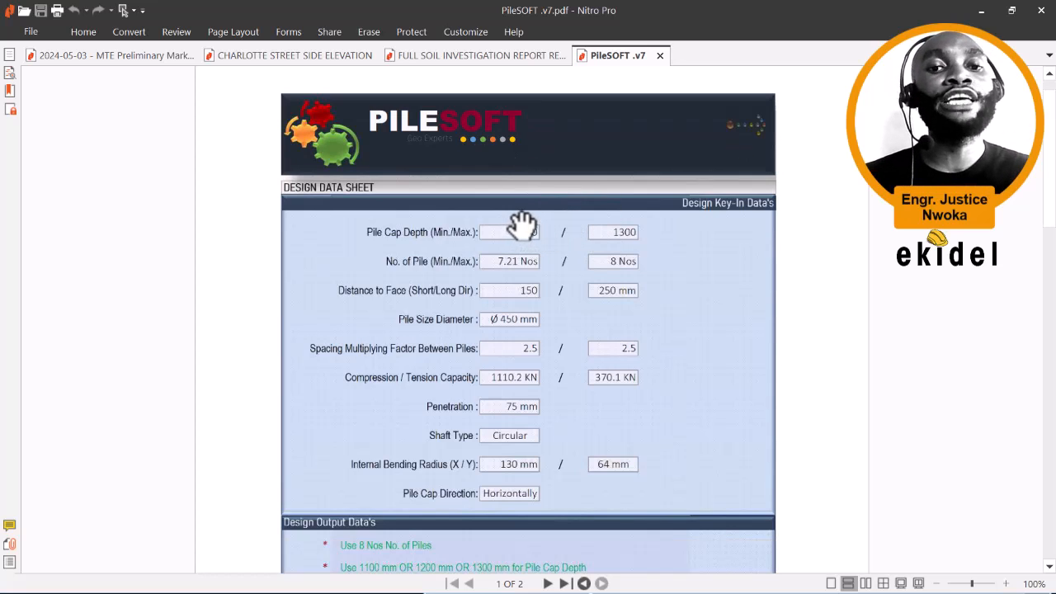
{"action": "scroll", "coordinate": [532, 235], "scroll_direction": "down", "scroll_amount": 6}
{"action": "scroll", "coordinate": [429, 325], "scroll_direction": "down", "scroll_amount": 4}
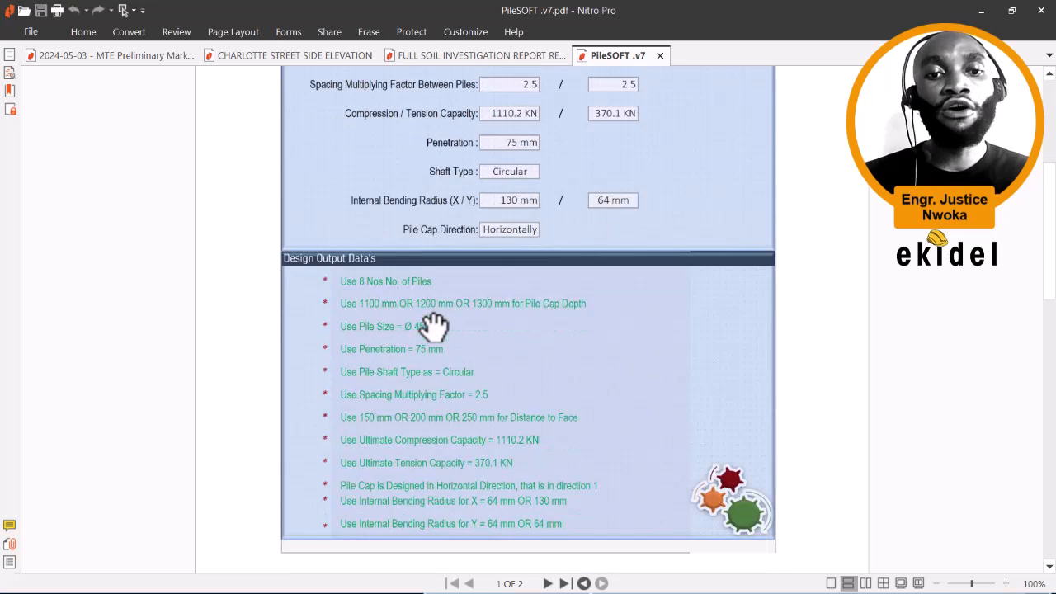
{"action": "scroll", "coordinate": [413, 293], "scroll_direction": "up", "scroll_amount": 1, "text": "ctrl"}
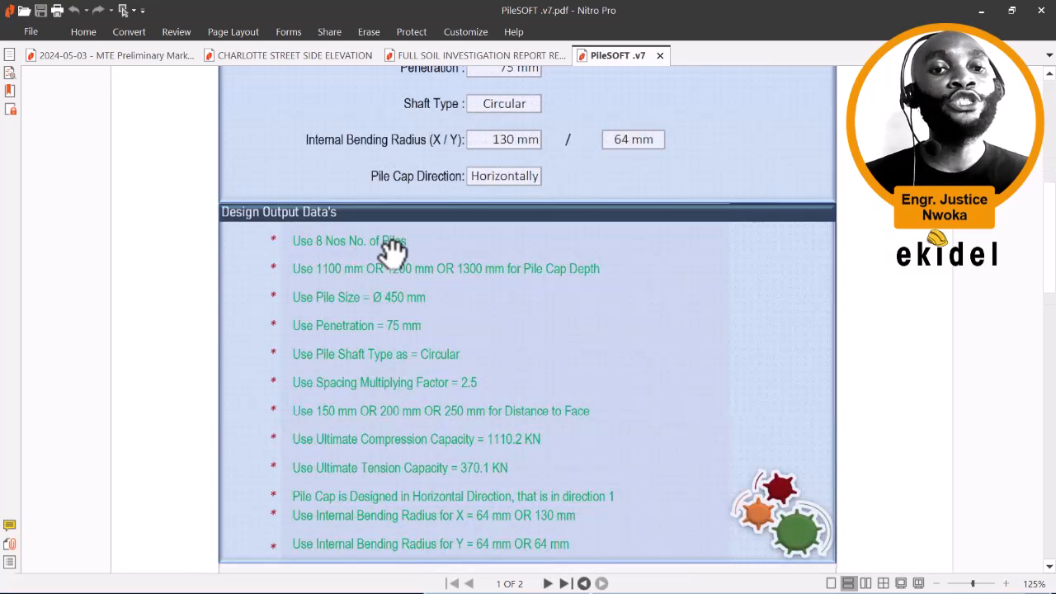
{"action": "scroll", "coordinate": [445, 250], "scroll_direction": "down", "scroll_amount": 1}
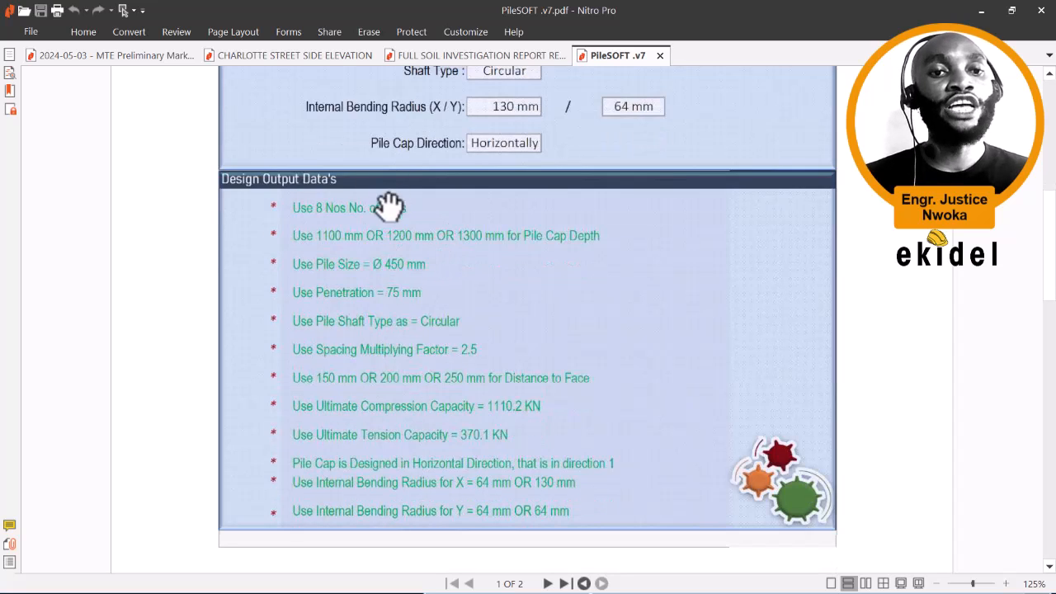
{"action": "scroll", "coordinate": [377, 250], "scroll_direction": "up", "scroll_amount": 8}
{"action": "scroll", "coordinate": [381, 248], "scroll_direction": "up", "scroll_amount": 5}
{"action": "scroll", "coordinate": [383, 247], "scroll_direction": "down", "scroll_amount": 17}
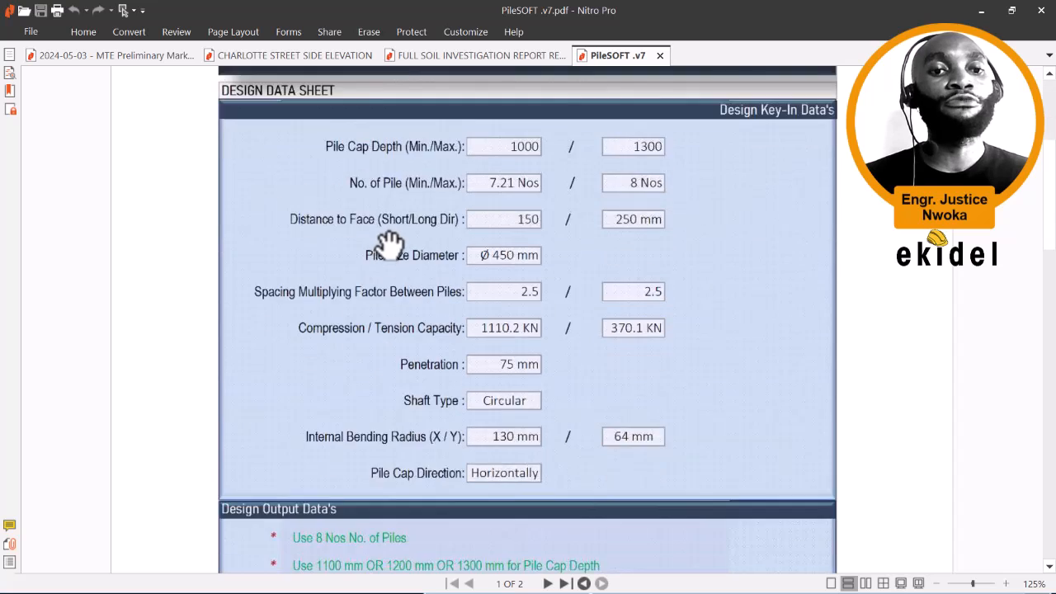
Step: Examine the pile cap detail drawing on the PDF's second page and return to the design data
{"action": "scroll", "coordinate": [399, 235], "scroll_direction": "down", "scroll_amount": 12}
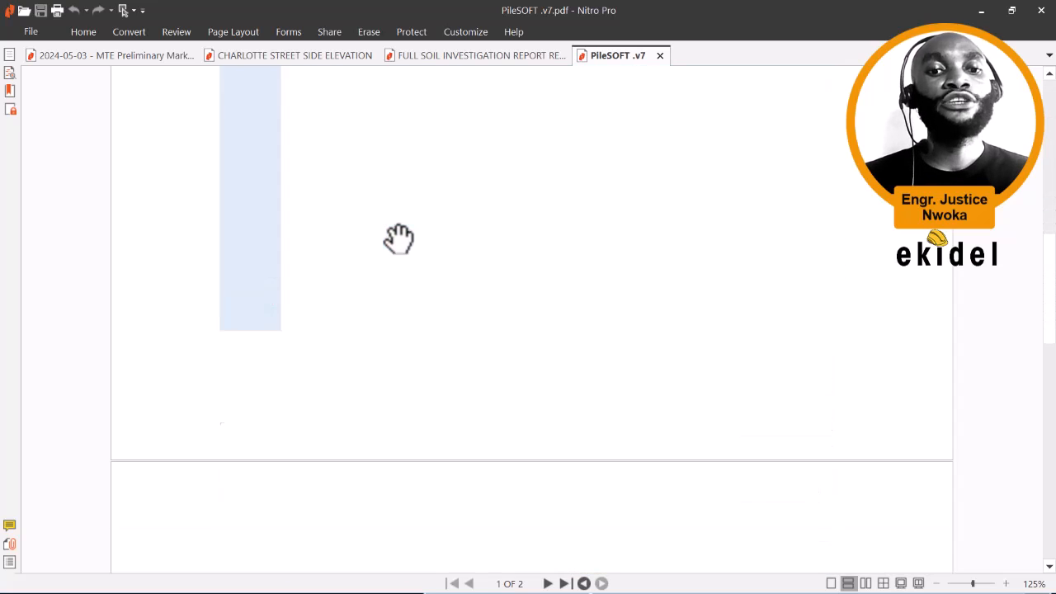
{"action": "scroll", "coordinate": [403, 245], "scroll_direction": "down", "scroll_amount": 12}
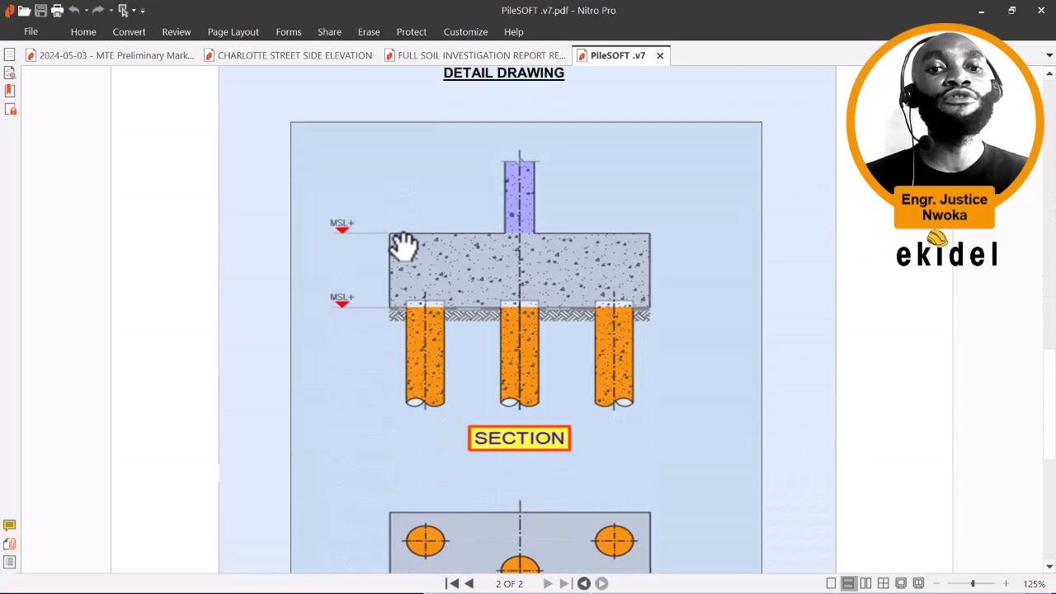
{"action": "scroll", "coordinate": [467, 277], "scroll_direction": "down", "scroll_amount": 2}
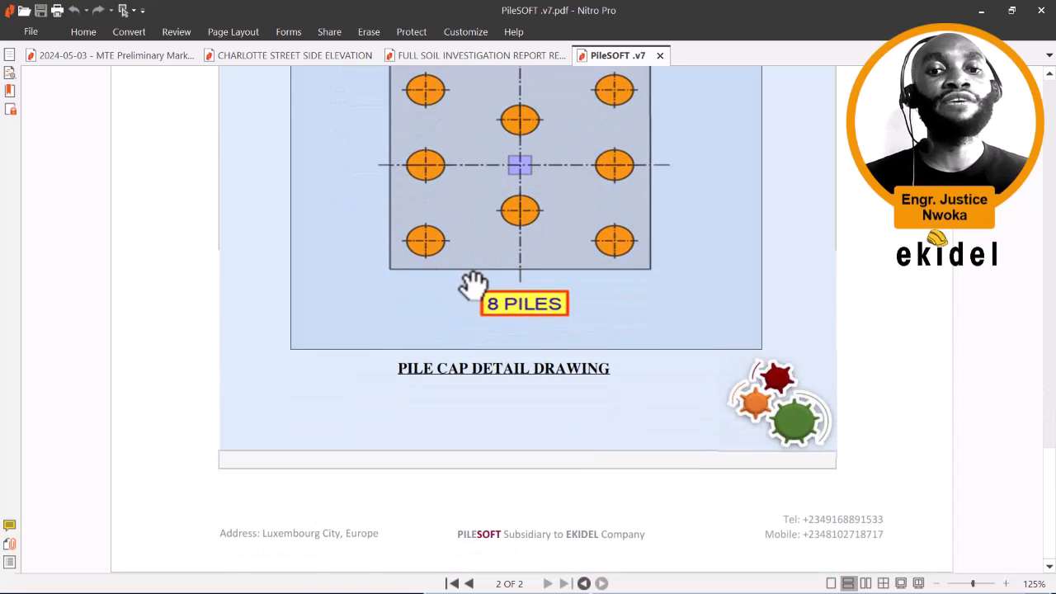
{"action": "scroll", "coordinate": [471, 283], "scroll_direction": "up", "scroll_amount": 14}
{"action": "scroll", "coordinate": [475, 266], "scroll_direction": "up", "scroll_amount": 13}
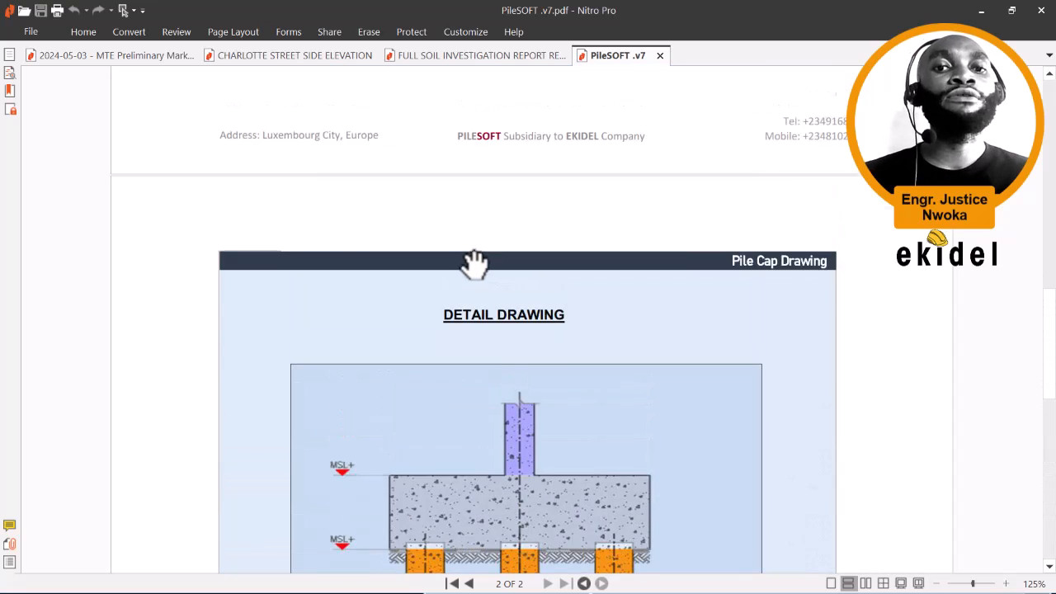
{"action": "scroll", "coordinate": [474, 262], "scroll_direction": "up", "scroll_amount": 15}
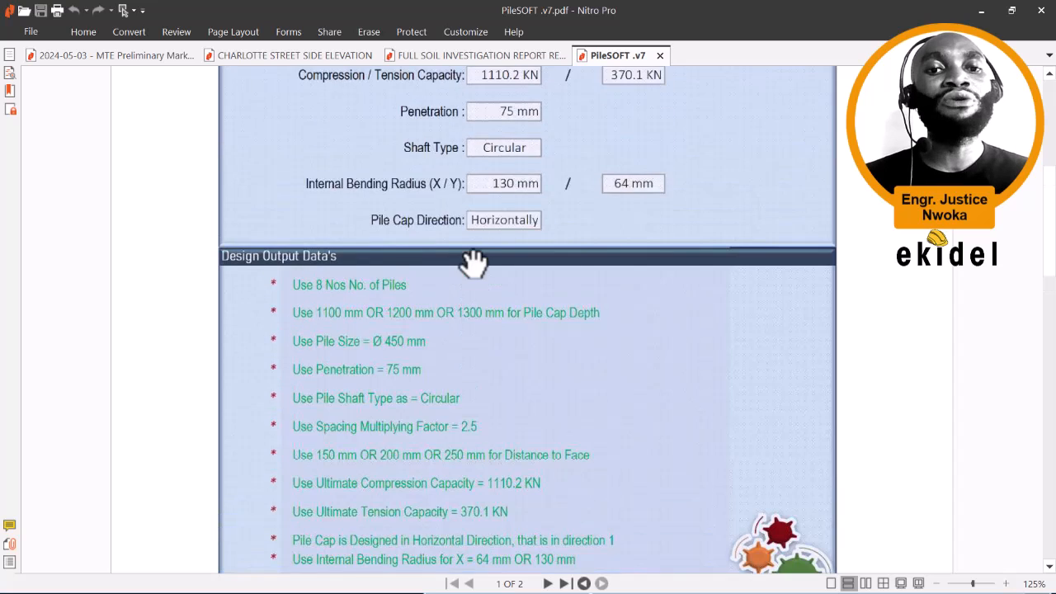
{"action": "scroll", "coordinate": [474, 258], "scroll_direction": "down", "scroll_amount": 15}
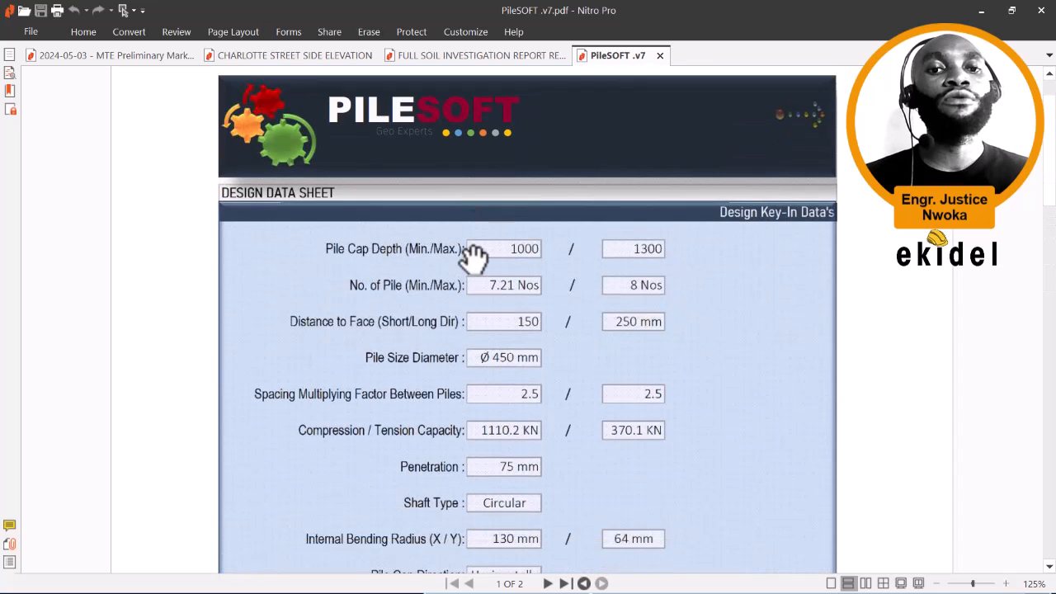
Step: Compare the PDF's design output data with the pile cap settings in ProtaStructure
{"action": "scroll", "coordinate": [461, 268], "scroll_direction": "down", "scroll_amount": 3}
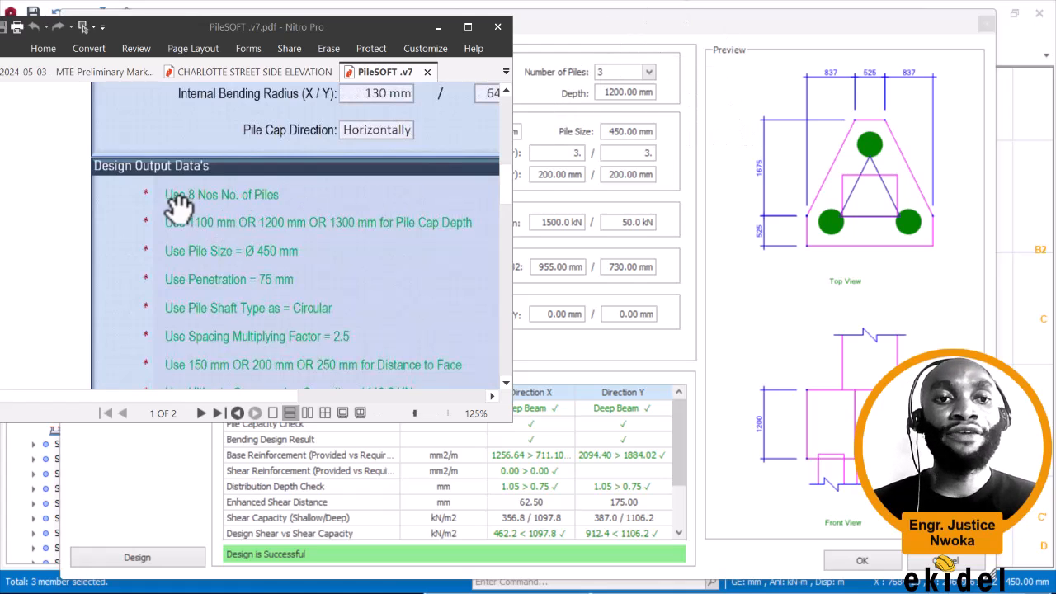
{"action": "scroll", "coordinate": [177, 211], "scroll_direction": "up", "scroll_amount": 4}
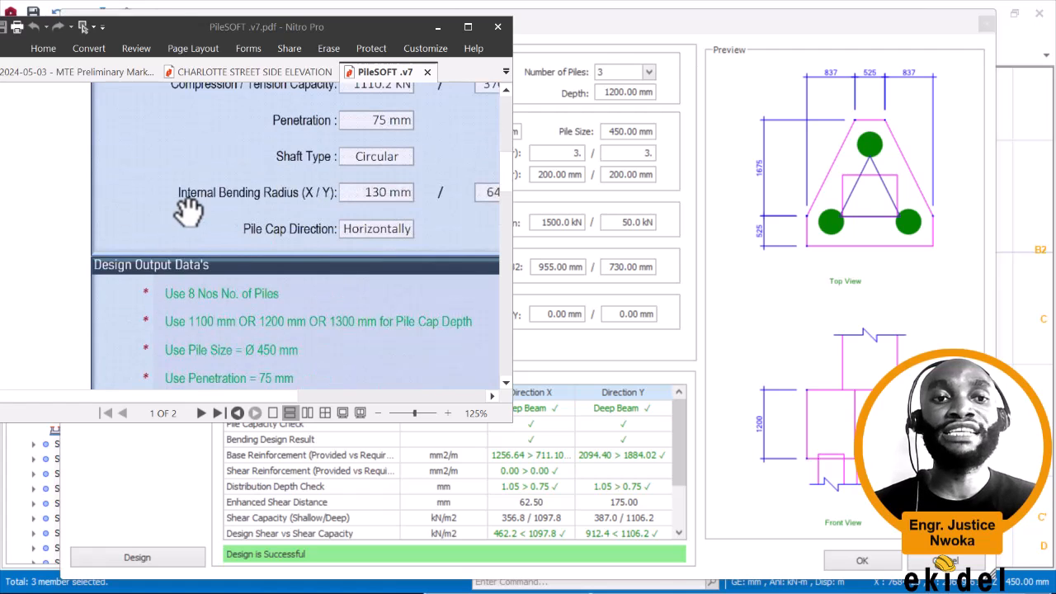
{"action": "scroll", "coordinate": [210, 210], "scroll_direction": "down", "scroll_amount": 5}
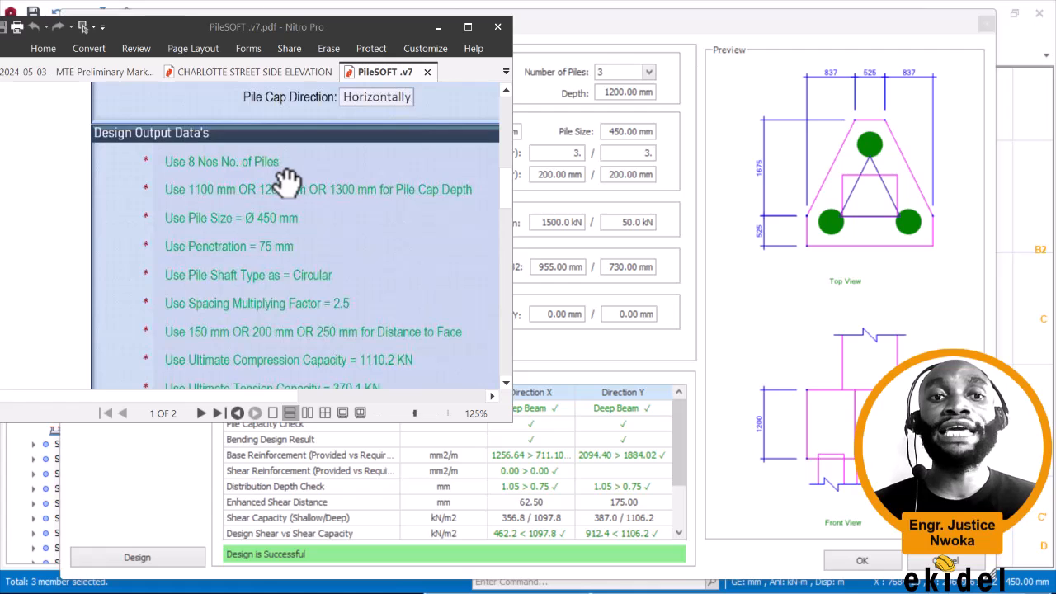
{"action": "left_click", "coordinate": [469, 28]}
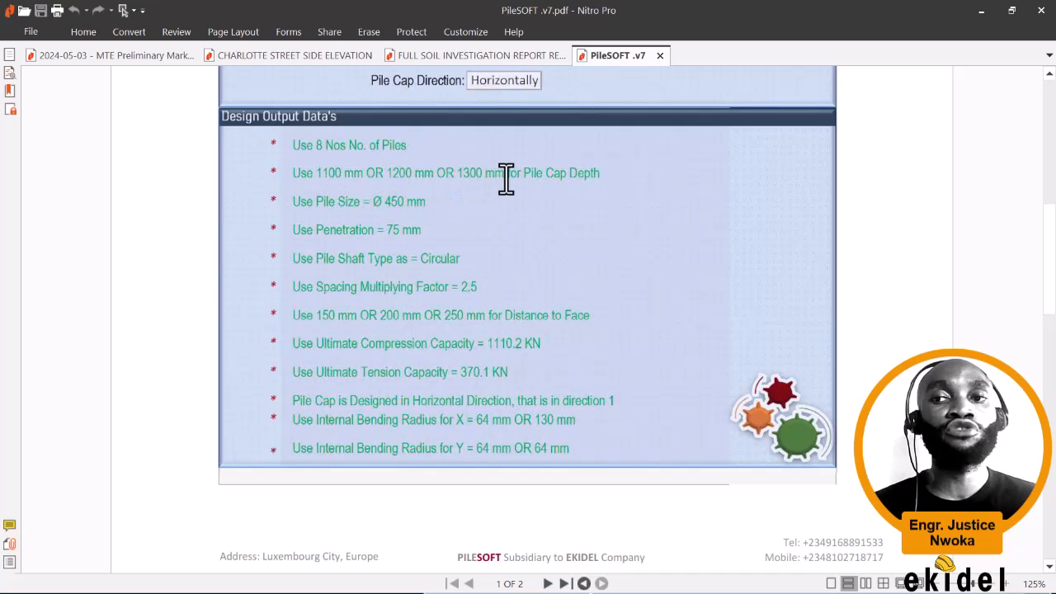
Step: Switch to ProtaStructure's pile cap settings and set the number of piles to 8
{"action": "left_click", "coordinate": [987, 13]}
{"action": "left_click", "coordinate": [648, 72]}
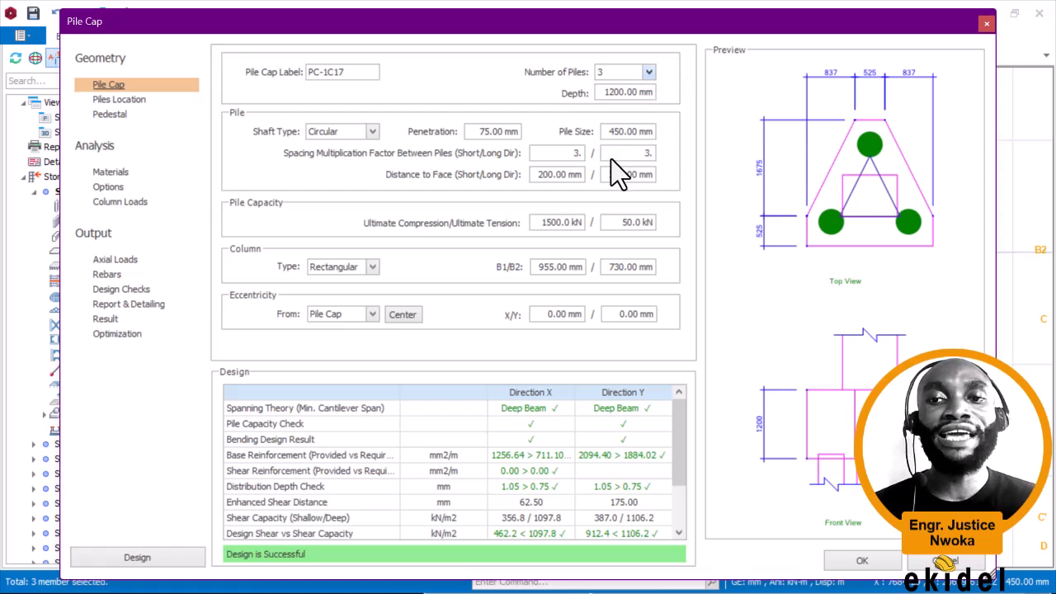
{"action": "left_click", "coordinate": [611, 159]}
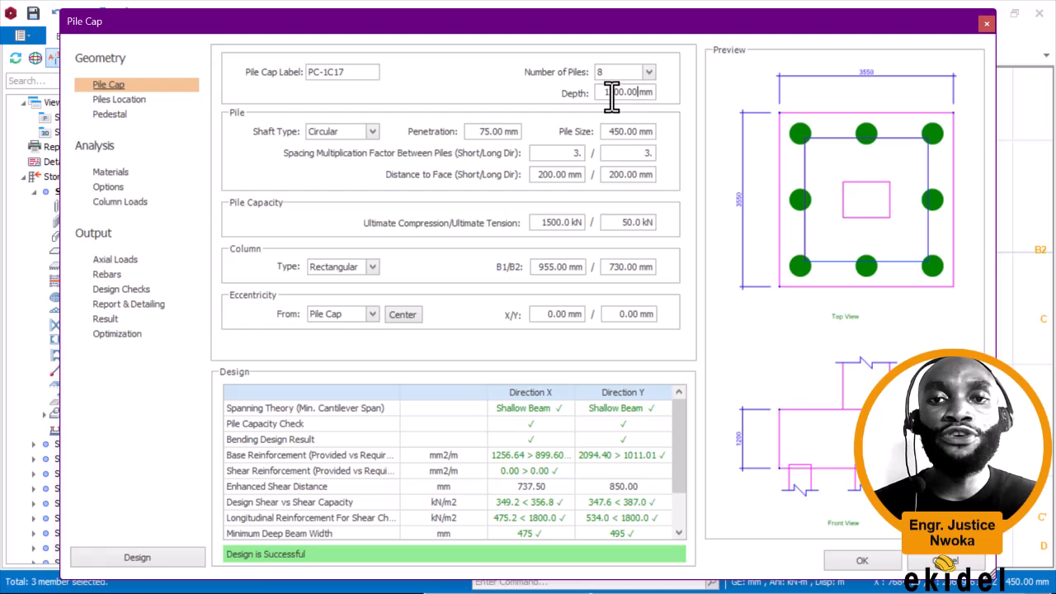
Step: Try a pile cap depth of 1100 mm for the eight-pile cap
{"action": "left_click_drag", "start_coordinate": [599, 93], "coordinate": [703, 99]}
{"action": "type", "text": "1"}
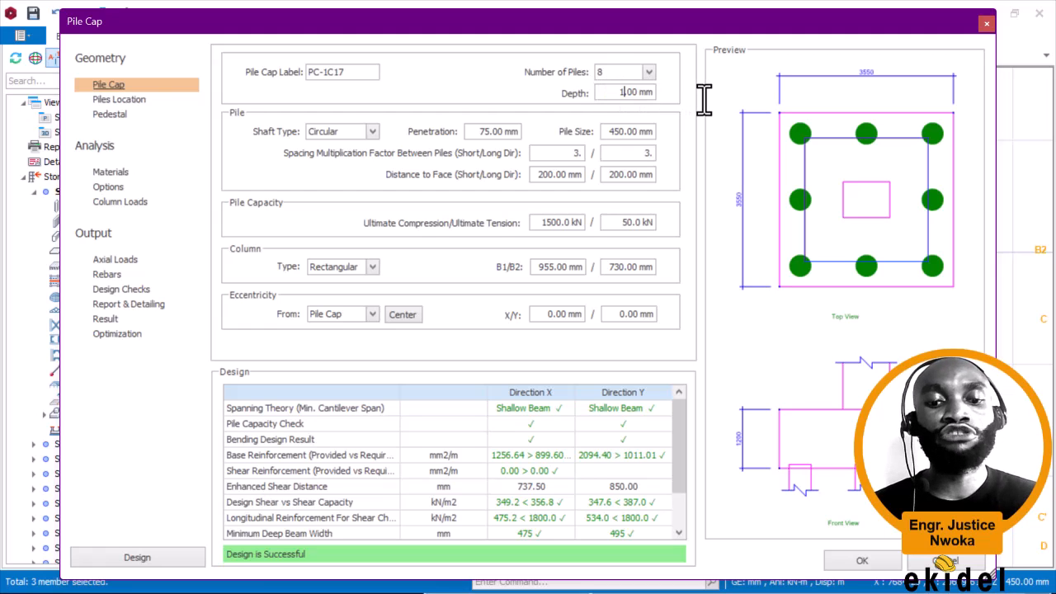
{"action": "type", "text": "100"}
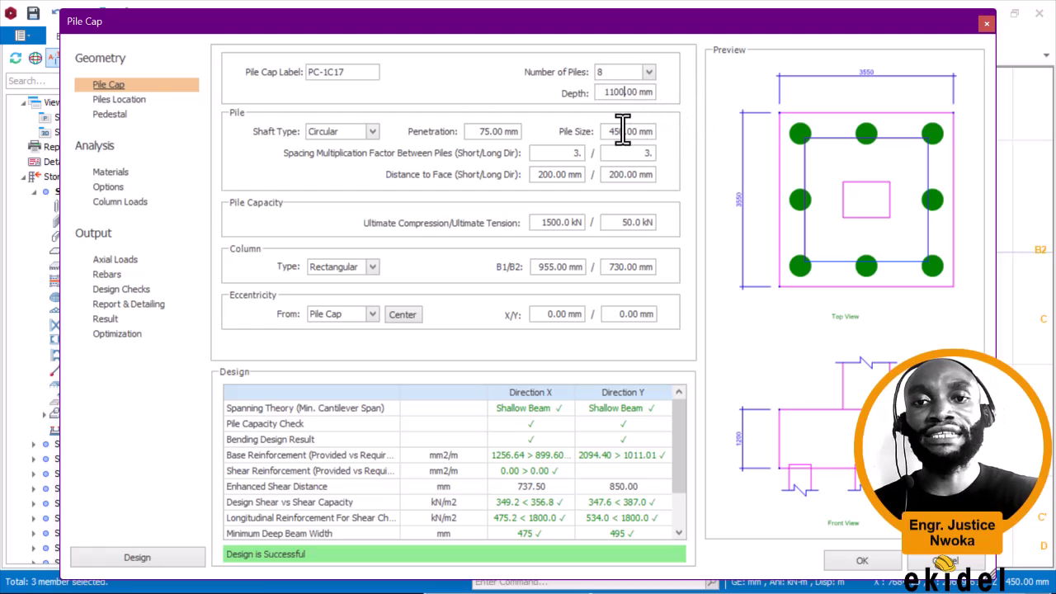
{"action": "left_click", "coordinate": [620, 132]}
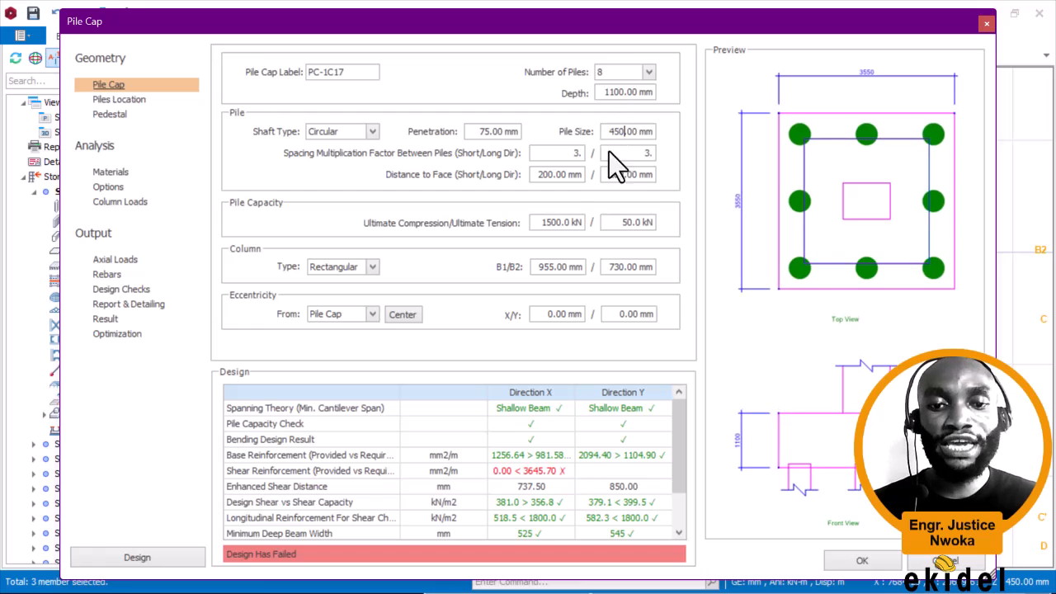
Step: Set the pile cap depth to 1200 mm and recheck the design
{"action": "double_click", "coordinate": [601, 92]}
{"action": "type", "text": "12"}
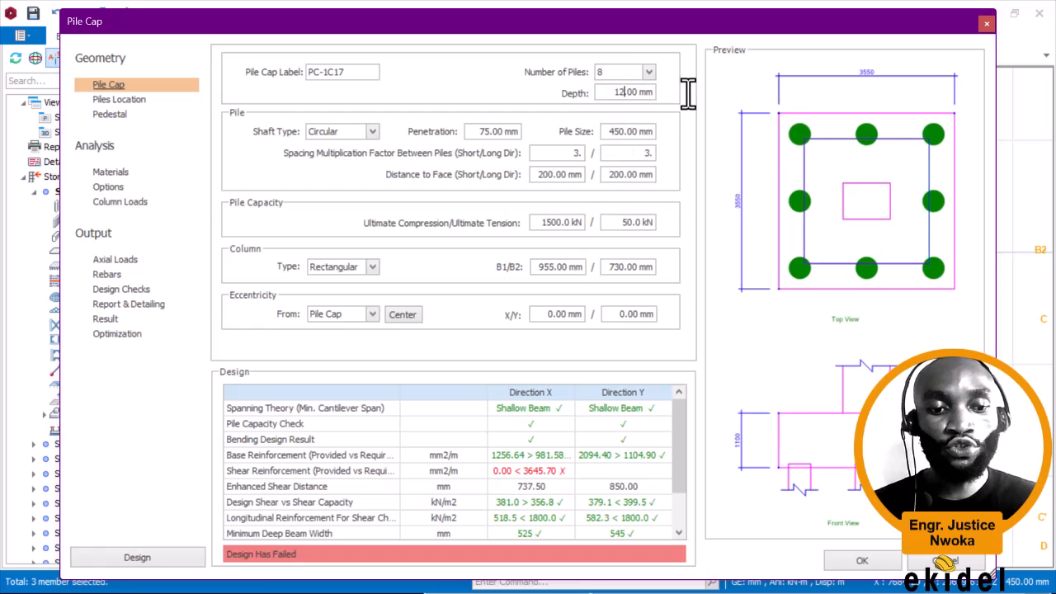
{"action": "type", "text": "00.0"}
{"action": "key", "text": "BackSpace"}
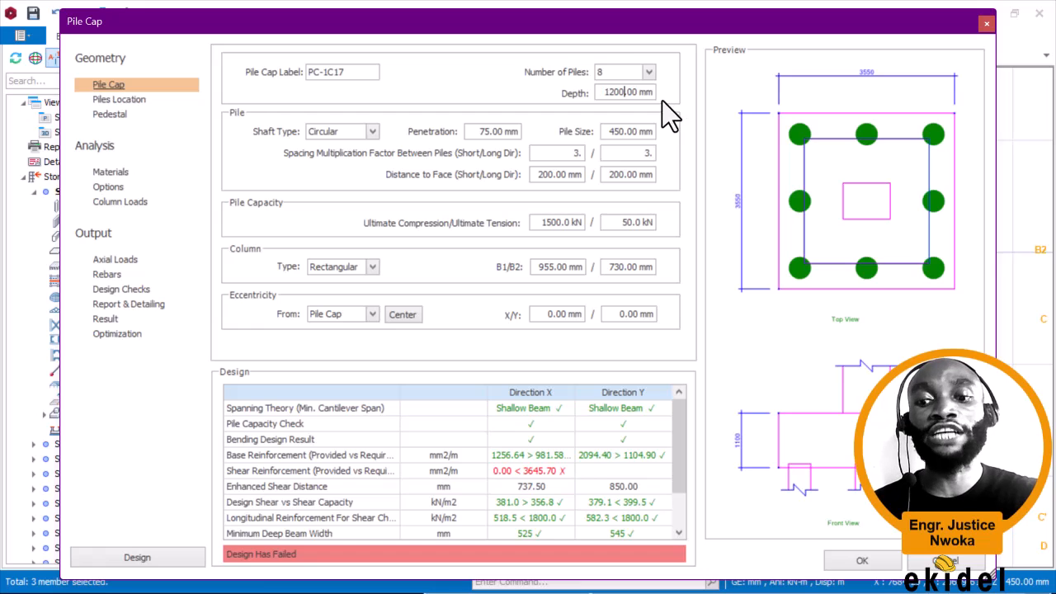
{"action": "left_click", "coordinate": [619, 132]}
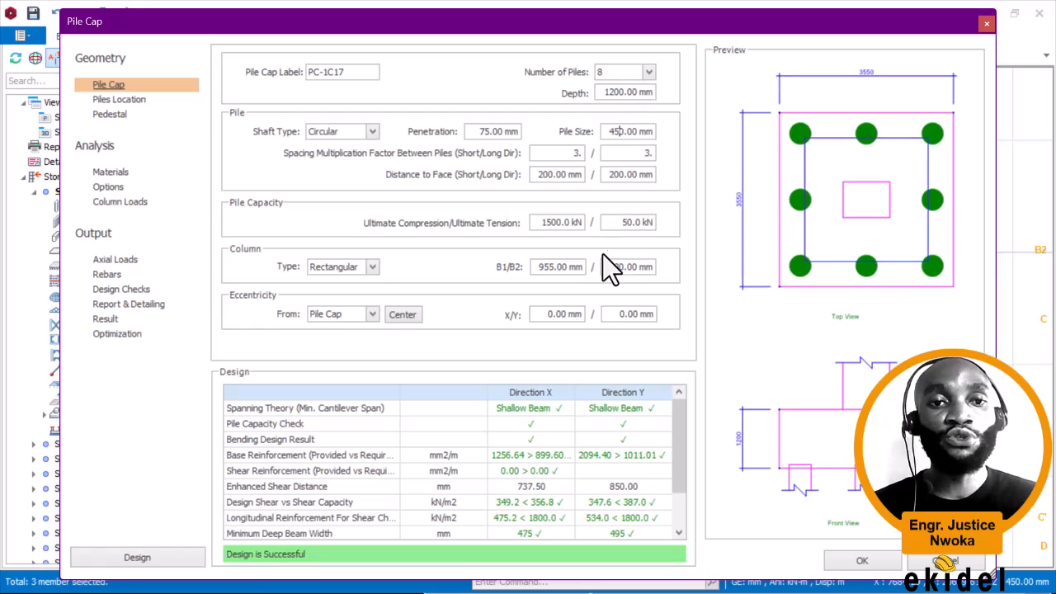
Step: Review the pile capacity, spacing multiplication factor, pile size and penetration in the pile cap settings
{"action": "left_click_drag", "start_coordinate": [537, 220], "coordinate": [586, 220]}
{"action": "left_click", "coordinate": [567, 155]}
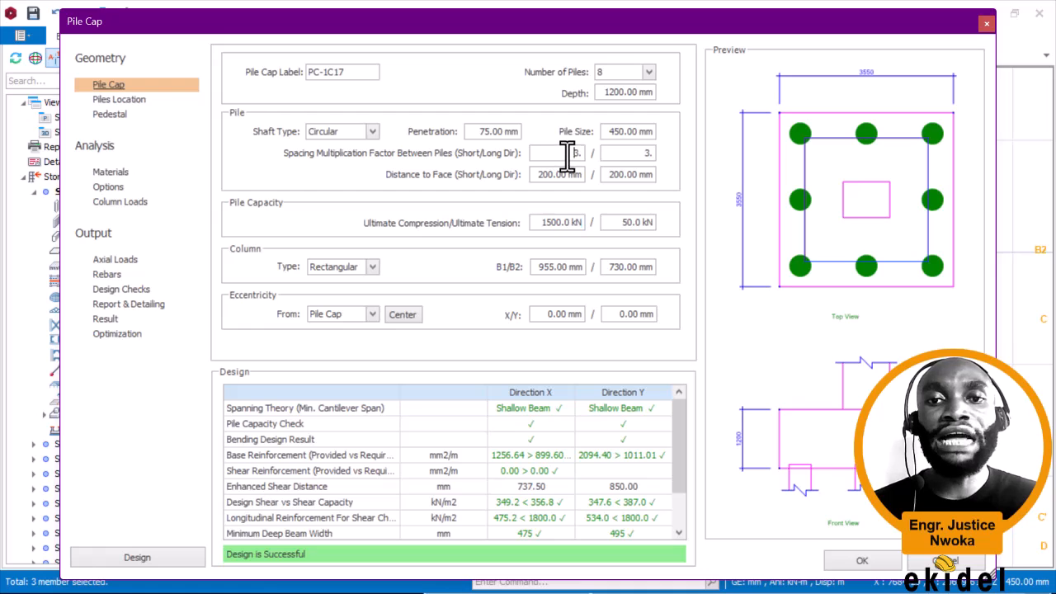
{"action": "double_click", "coordinate": [608, 132]}
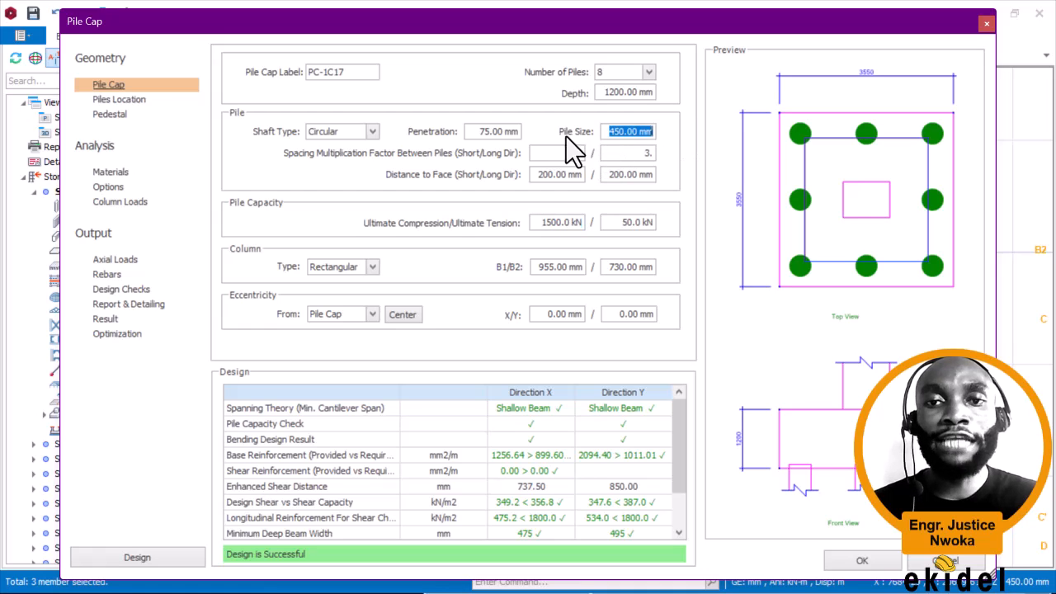
{"action": "double_click", "coordinate": [475, 131]}
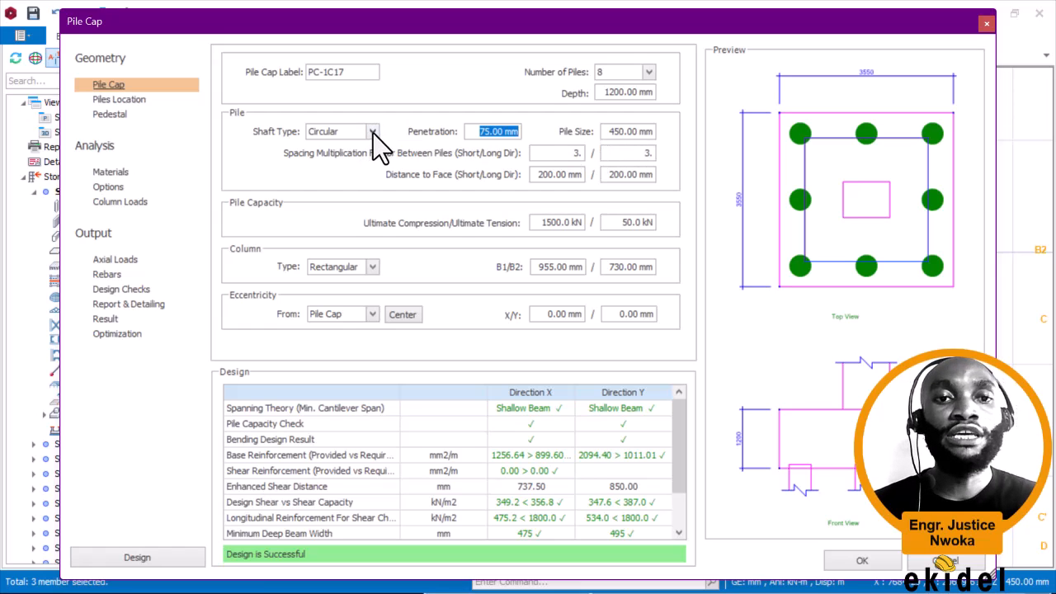
{"action": "left_click_drag", "start_coordinate": [607, 134], "coordinate": [698, 133]}
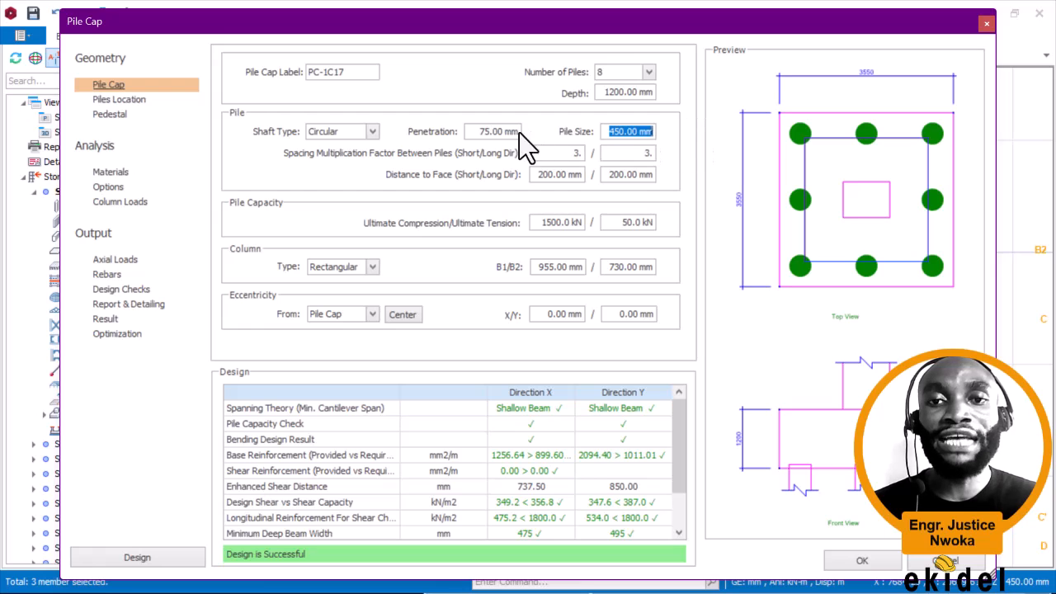
{"action": "left_click_drag", "start_coordinate": [478, 133], "coordinate": [605, 154]}
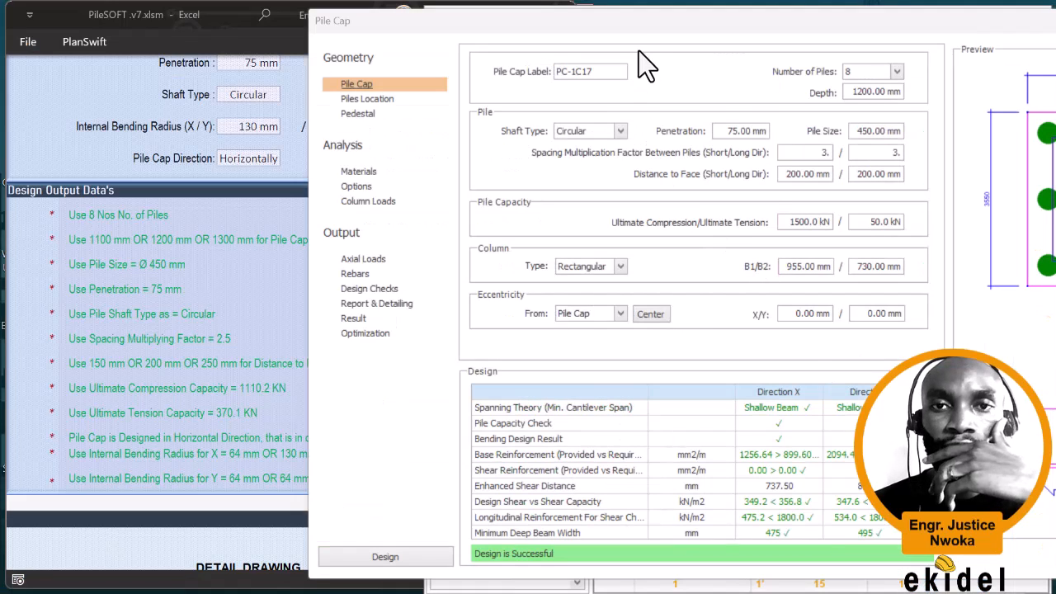
Step: Place the pile cap settings beside the PileSOFT data sheet, re-enter 8 piles and a 450 mm pile size, and check depth and penetration
{"action": "left_click_drag", "start_coordinate": [551, 21], "coordinate": [645, 21]}
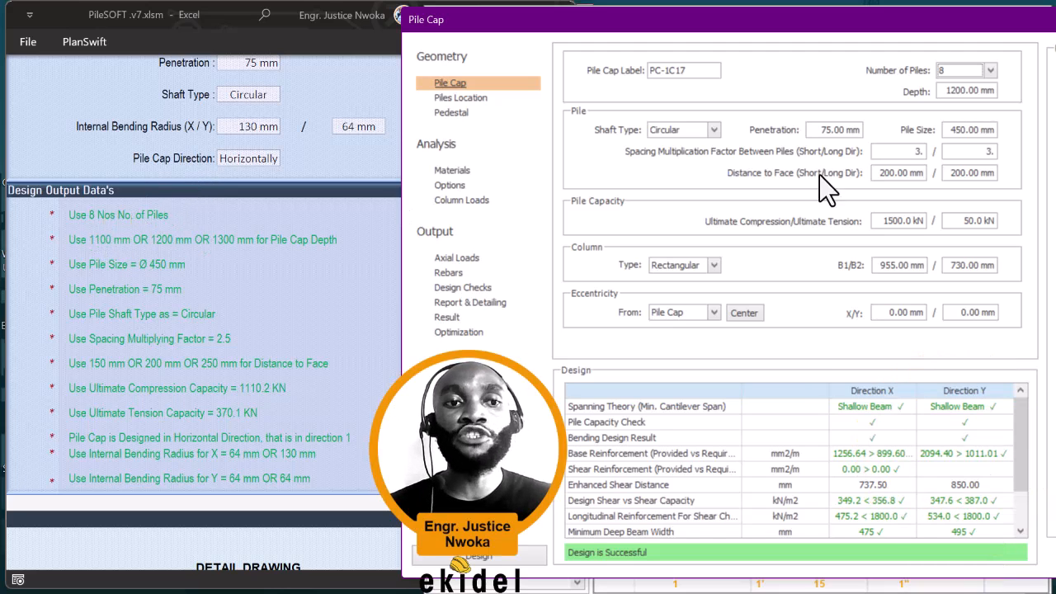
{"action": "left_click", "coordinate": [989, 70]}
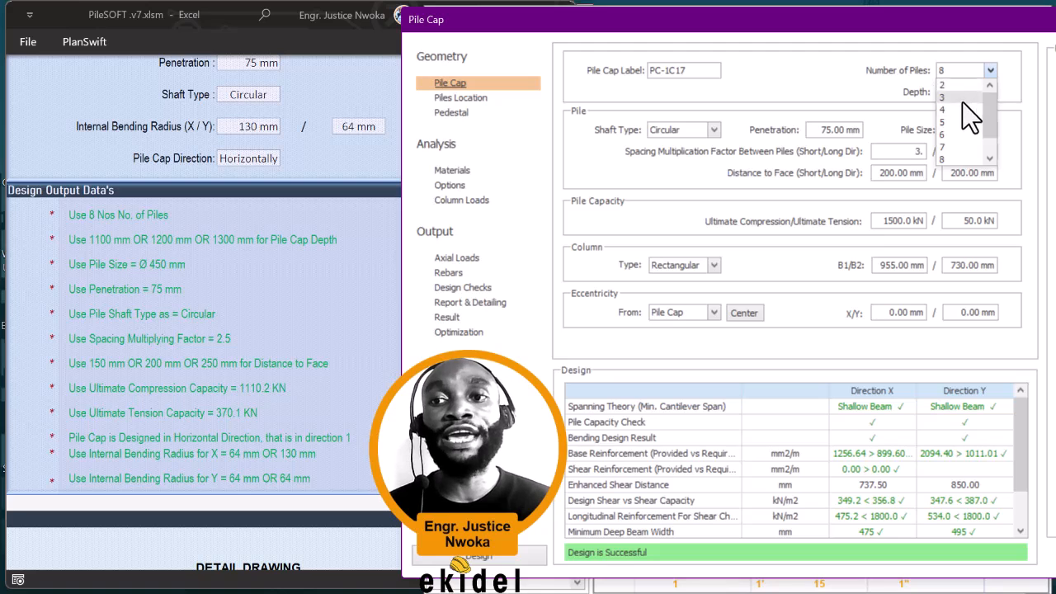
{"action": "left_click", "coordinate": [950, 158]}
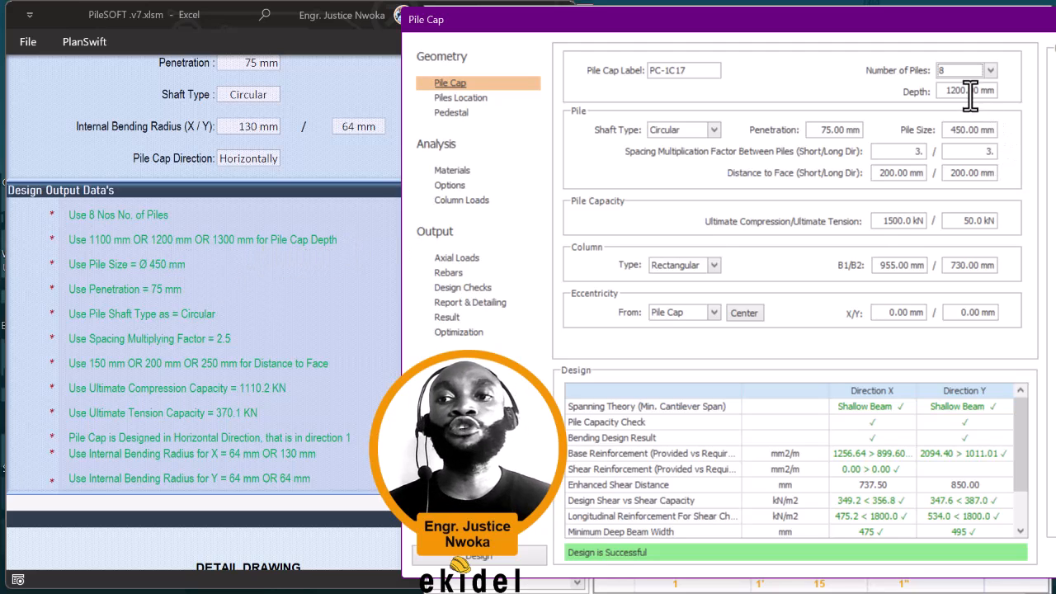
{"action": "left_click_drag", "start_coordinate": [948, 93], "coordinate": [999, 93]}
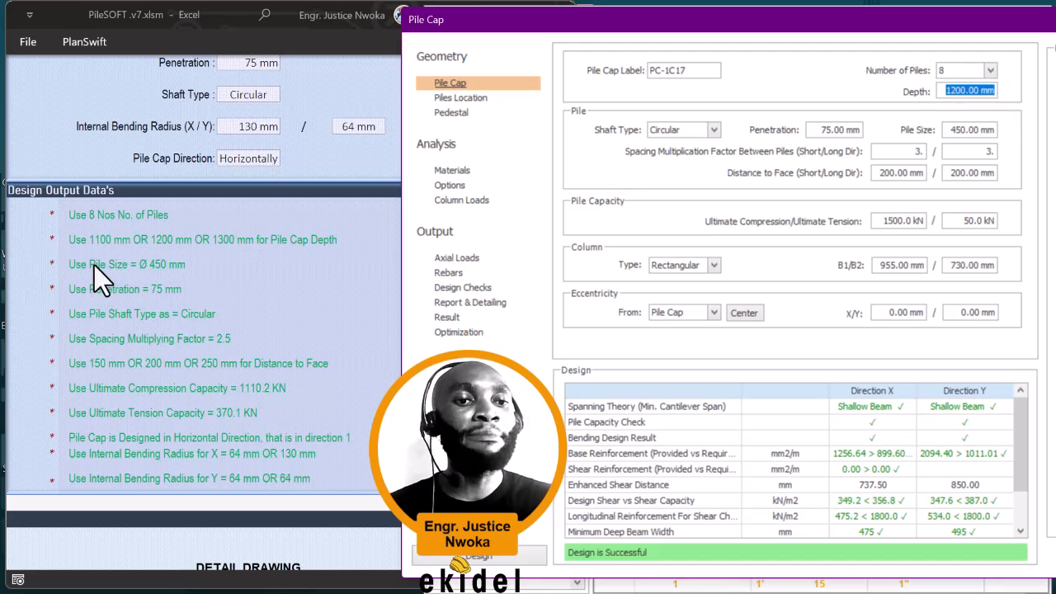
{"action": "left_click_drag", "start_coordinate": [954, 131], "coordinate": [997, 131]}
{"action": "left_click", "coordinate": [974, 130]}
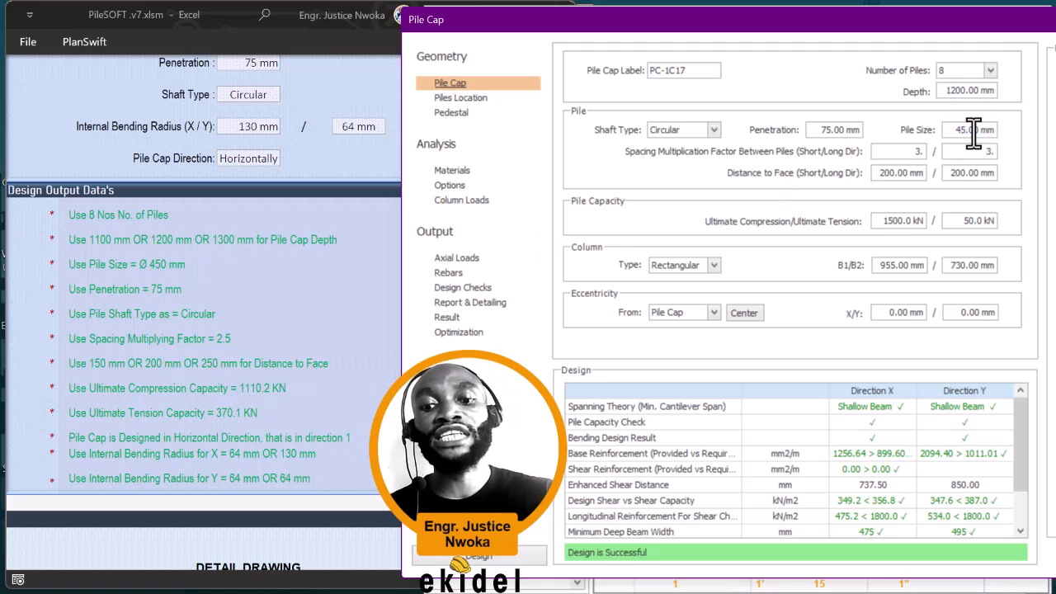
{"action": "key", "text": "Tab"}
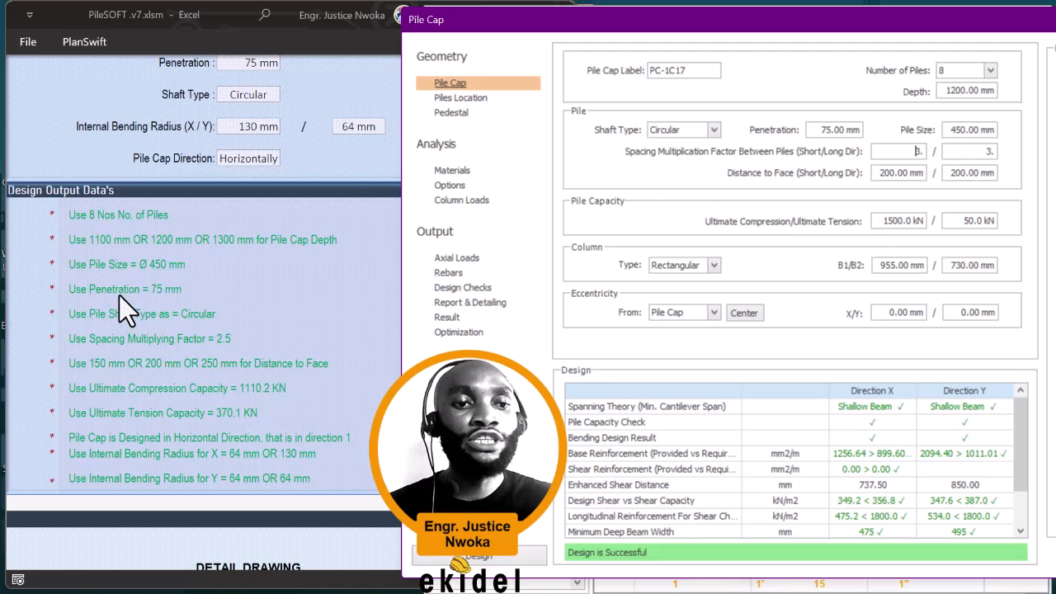
{"action": "left_click", "coordinate": [833, 129]}
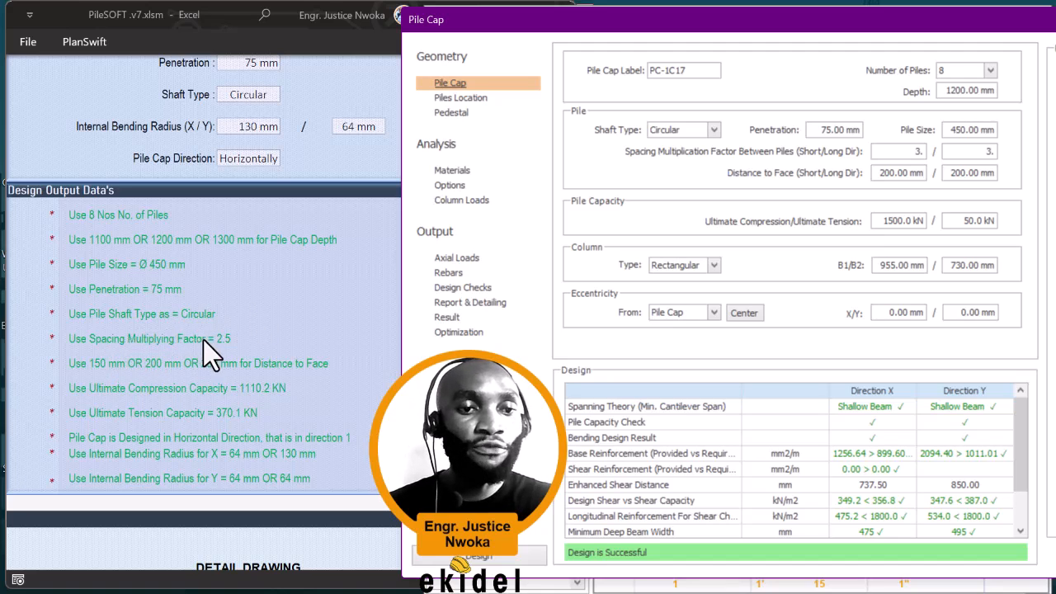
Step: Set the spacing multiplication factor between piles to 2.5 in both the short and long directions
{"action": "double_click", "coordinate": [911, 151]}
{"action": "type", "text": "2.5"}
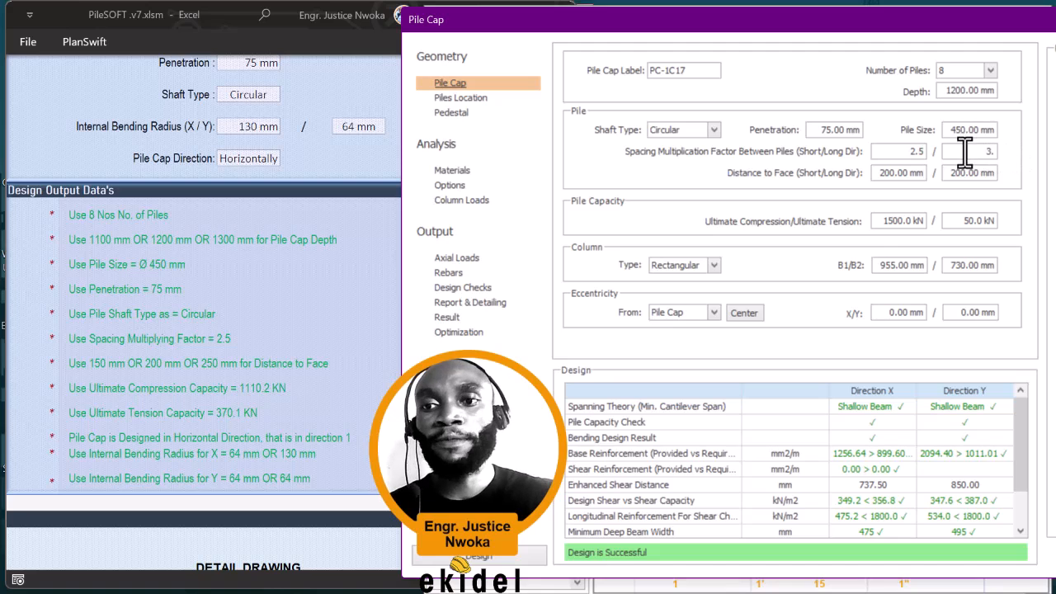
{"action": "double_click", "coordinate": [979, 156]}
{"action": "type", "text": "2.5"}
{"action": "left_click", "coordinate": [977, 131]}
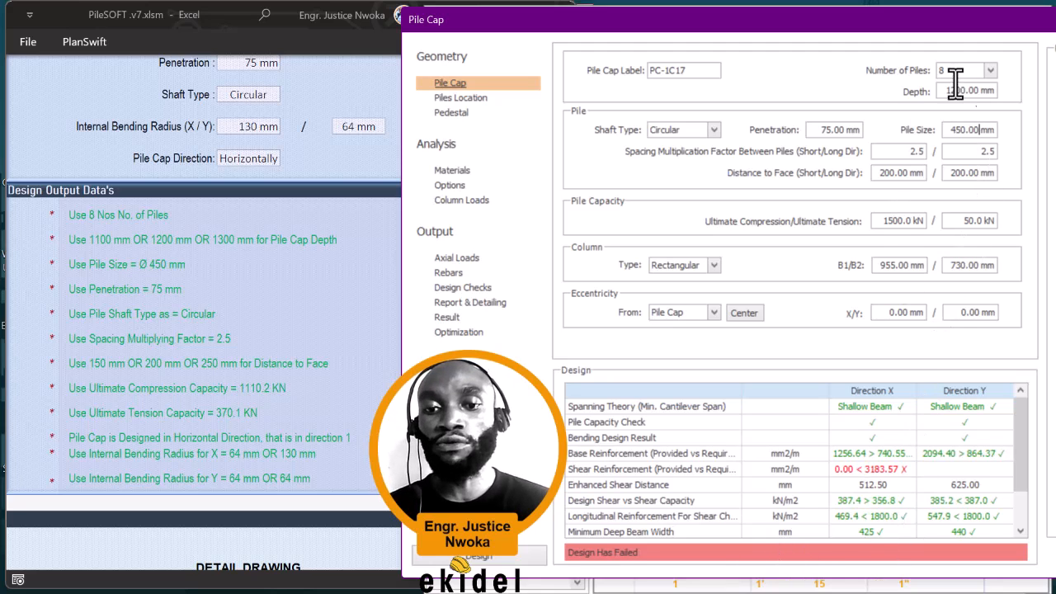
Step: Set the pile cap depth to 1300 mm and recheck the design
{"action": "left_click_drag", "start_coordinate": [949, 90], "coordinate": [998, 91]}
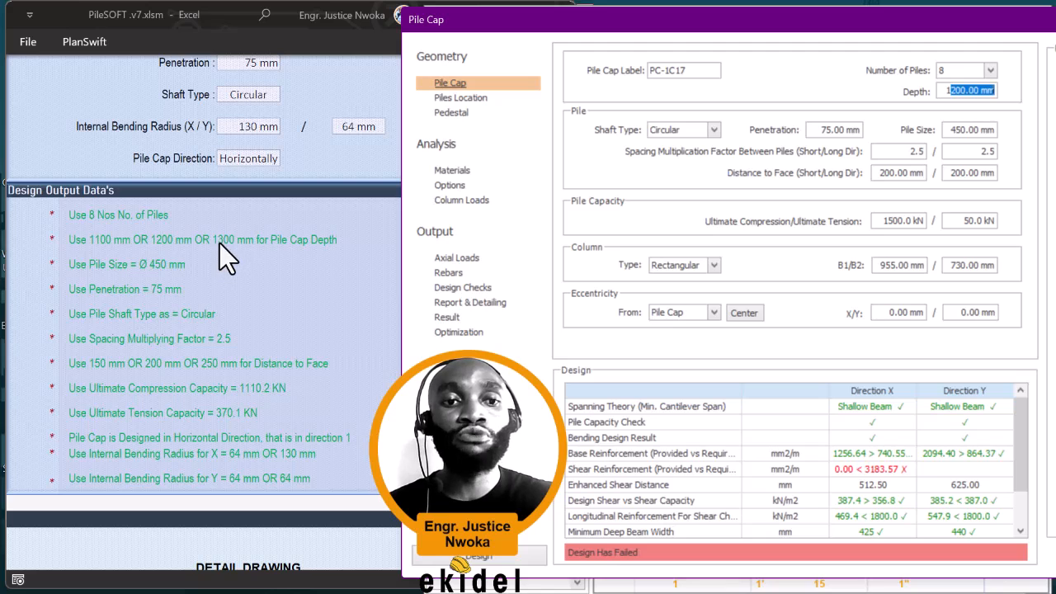
{"action": "type", "text": "3"}
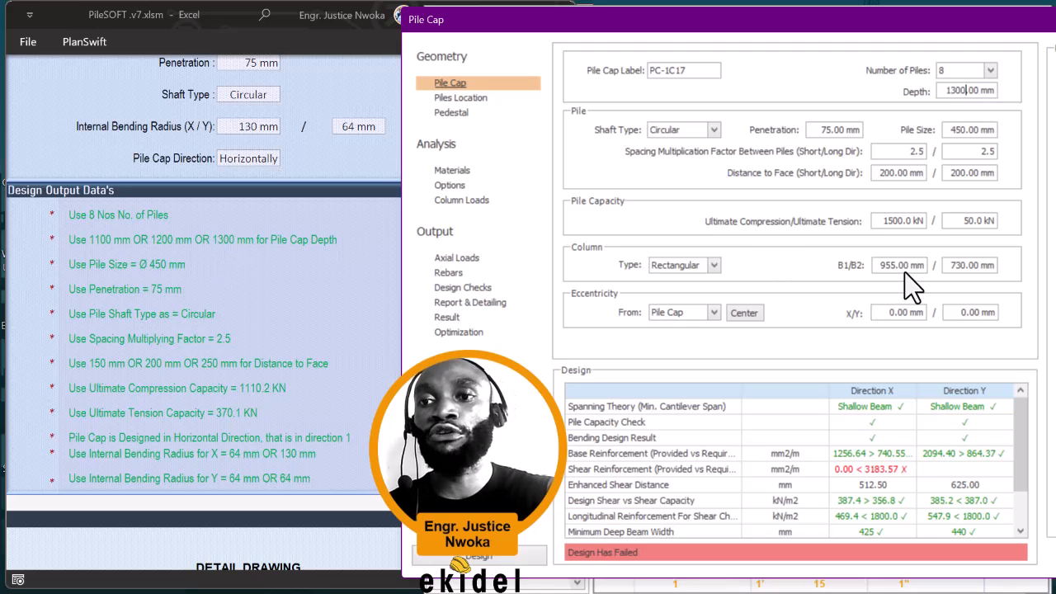
{"action": "left_click", "coordinate": [961, 132]}
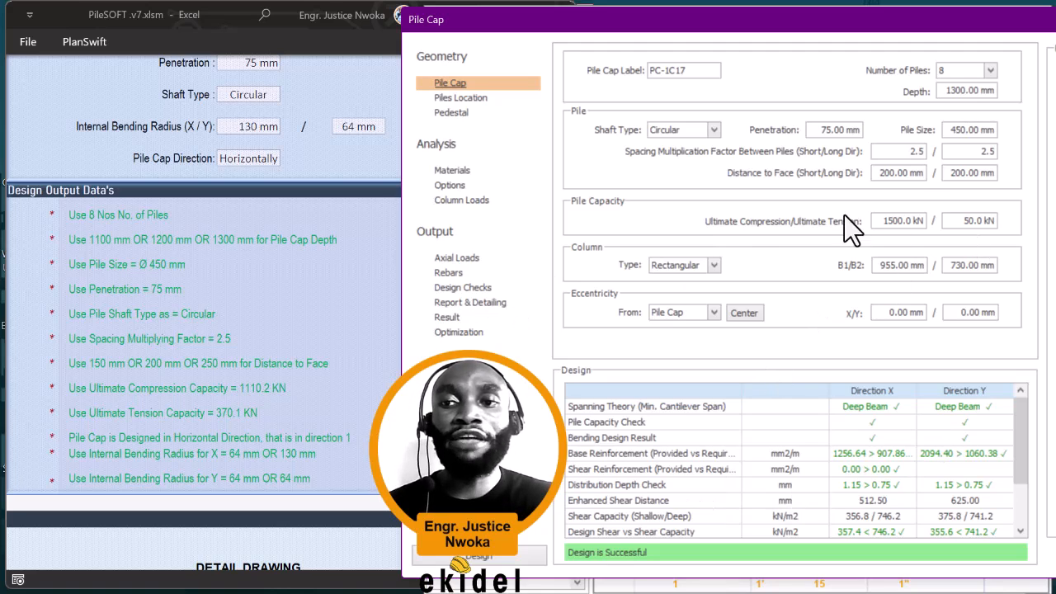
Step: Set the distance to face to 150 mm in both the short and long directions
{"action": "left_click", "coordinate": [893, 174]}
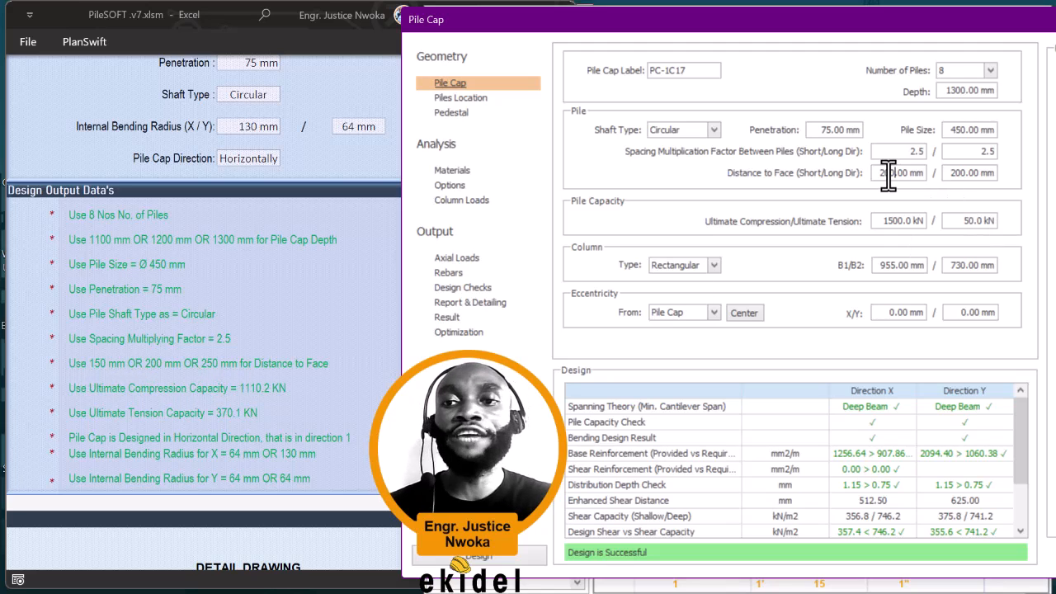
{"action": "left_click_drag", "start_coordinate": [881, 172], "coordinate": [946, 176]}
{"action": "type", "text": "150"}
{"action": "left_click_drag", "start_coordinate": [948, 174], "coordinate": [1046, 177]}
{"action": "type", "text": "150"}
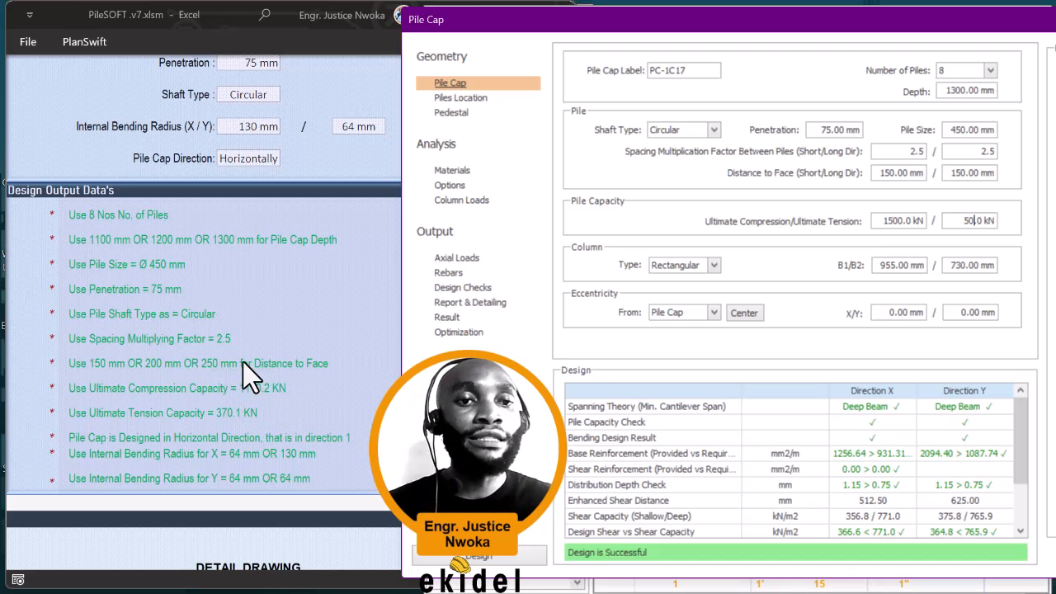
Step: Switch to PileSOFT in Excel, look over the parameters page, and reopen the design data sheet at its design output data
{"action": "left_click", "coordinate": [304, 10]}
{"action": "scroll", "coordinate": [259, 341], "scroll_direction": "down", "scroll_amount": 3}
{"action": "scroll", "coordinate": [255, 361], "scroll_direction": "down", "scroll_amount": 15}
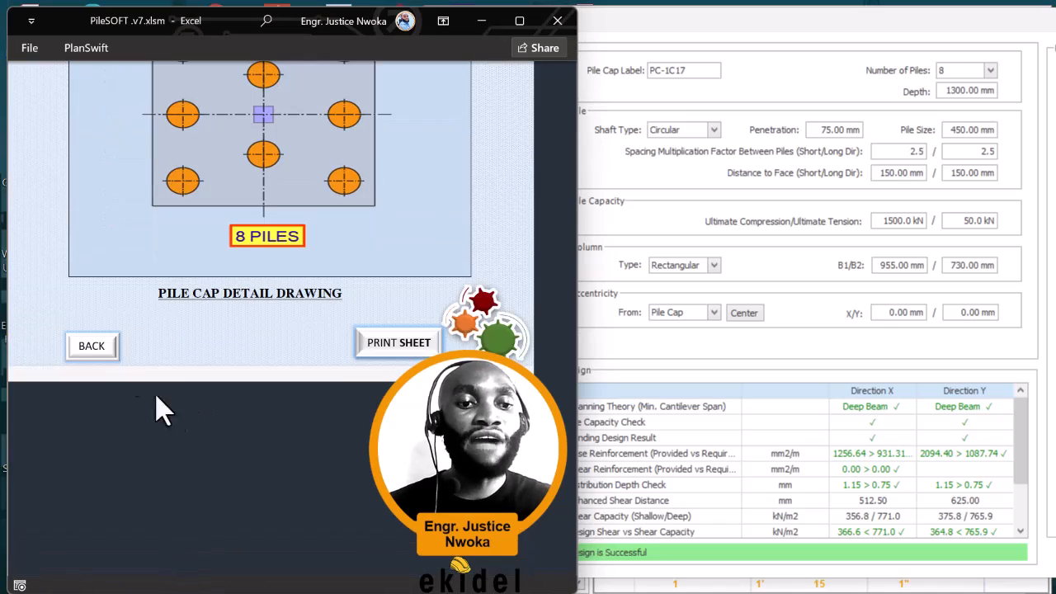
{"action": "left_click", "coordinate": [97, 348]}
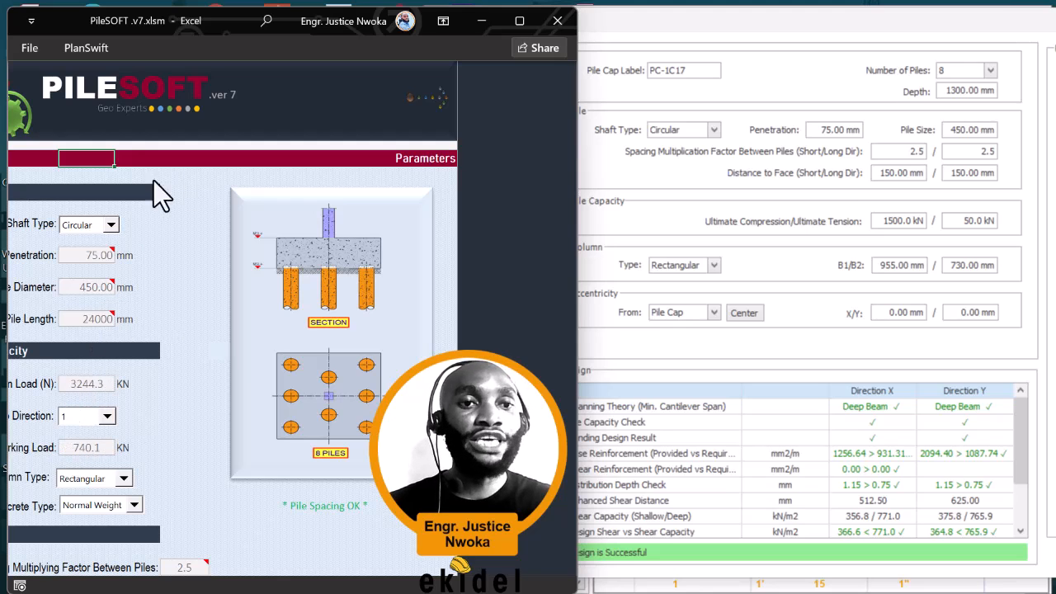
{"action": "scroll", "coordinate": [206, 287], "scroll_direction": "down", "scroll_amount": 5}
{"action": "scroll", "coordinate": [206, 330], "scroll_direction": "down", "scroll_amount": 3}
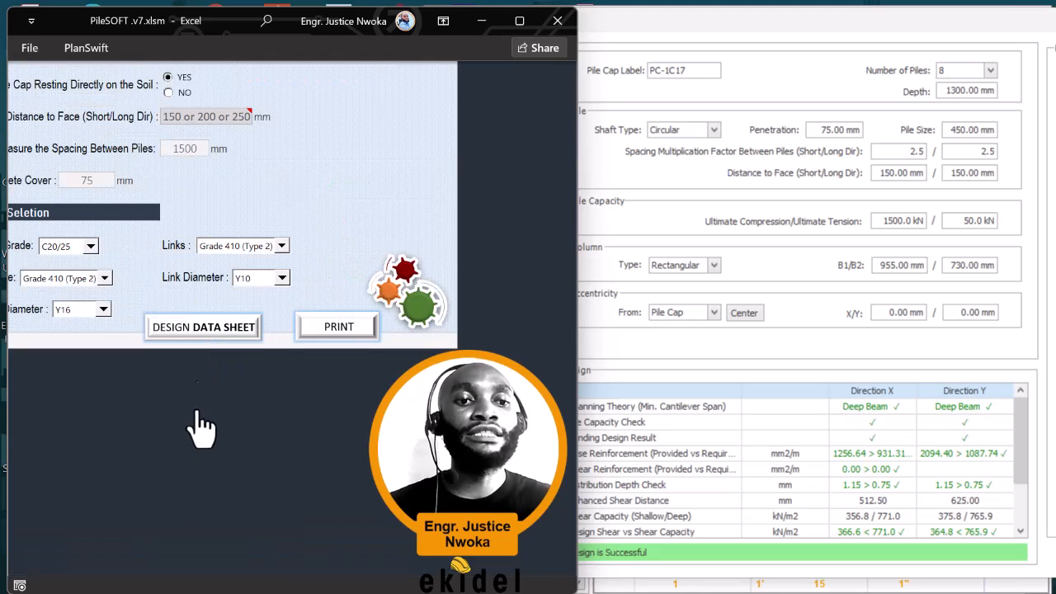
{"action": "left_click", "coordinate": [212, 330]}
{"action": "scroll", "coordinate": [235, 330], "scroll_direction": "down", "scroll_amount": 5}
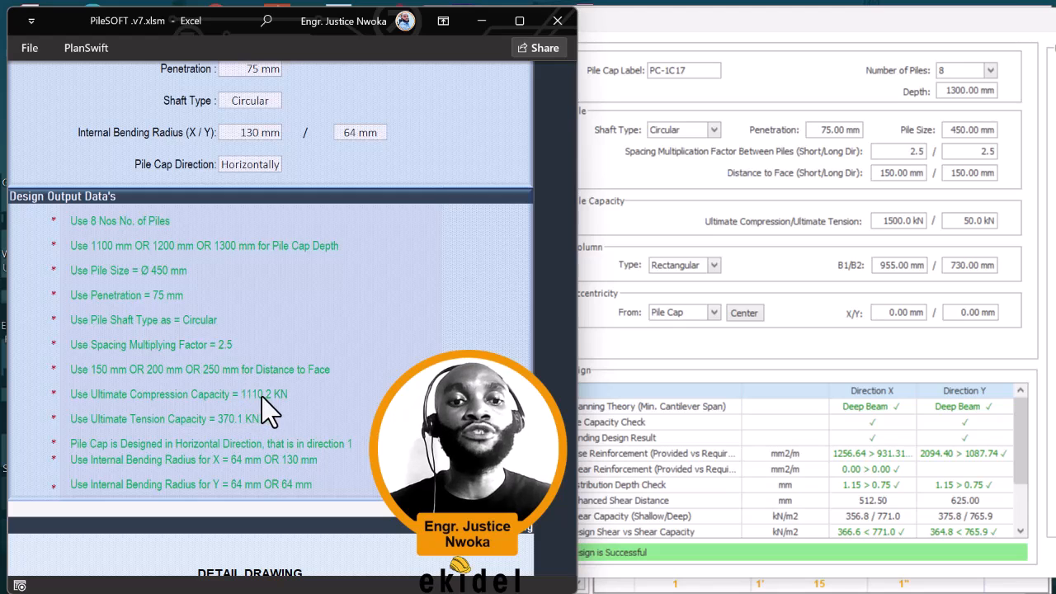
Step: In ProtaStructure's pile cap settings, set the ultimate compression capacity to 1110.2 kN and the ultimate tension capacity to 370.1 kN
{"action": "left_click", "coordinate": [898, 221]}
{"action": "left_click_drag", "start_coordinate": [875, 221], "coordinate": [954, 219]}
{"action": "type", "text": "111"}
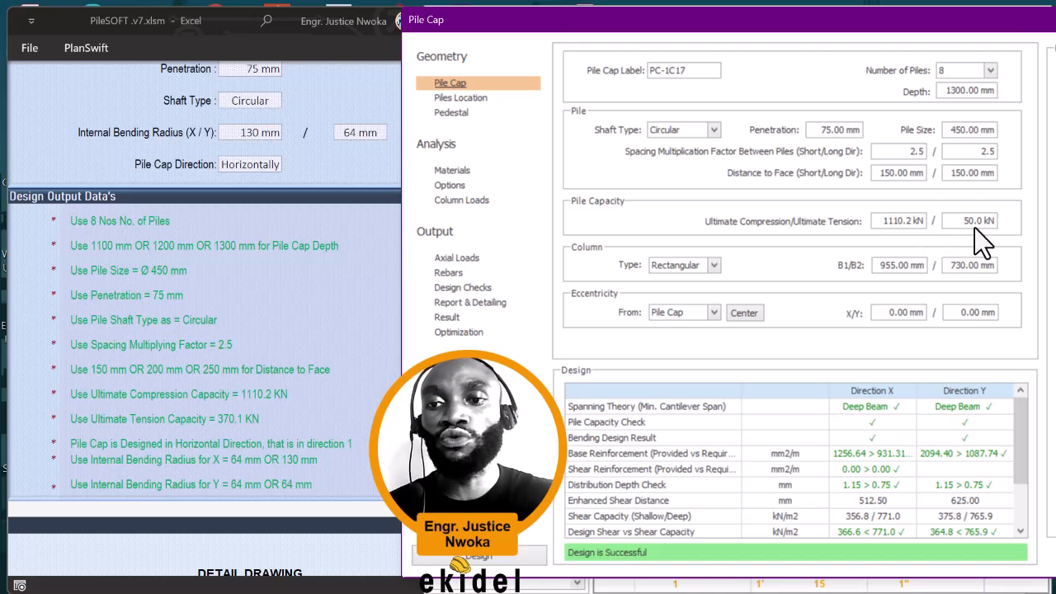
{"action": "left_click_drag", "start_coordinate": [961, 221], "coordinate": [1012, 221]}
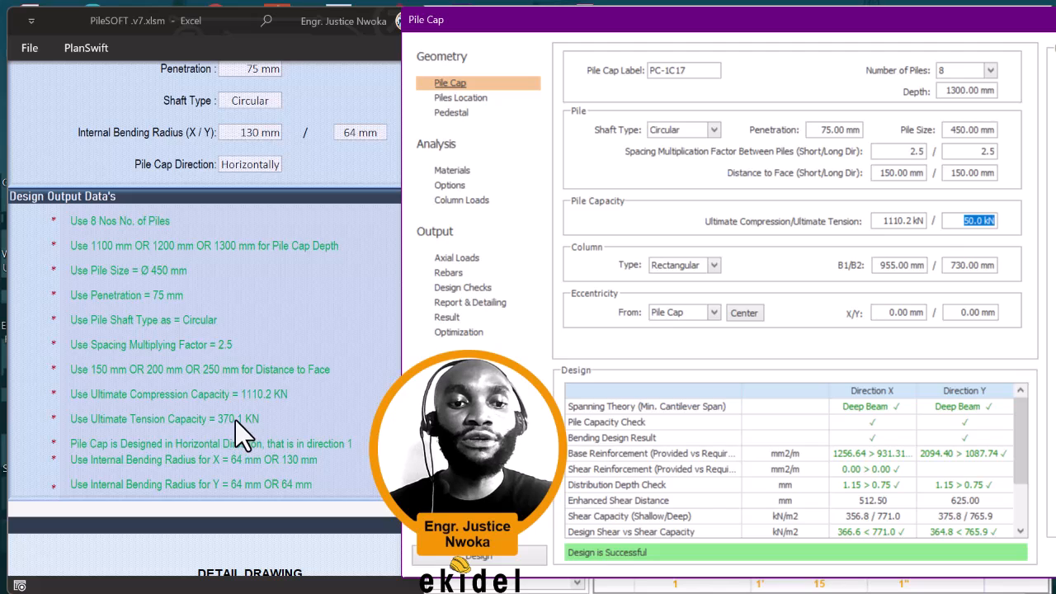
{"action": "type", "text": "370.1"}
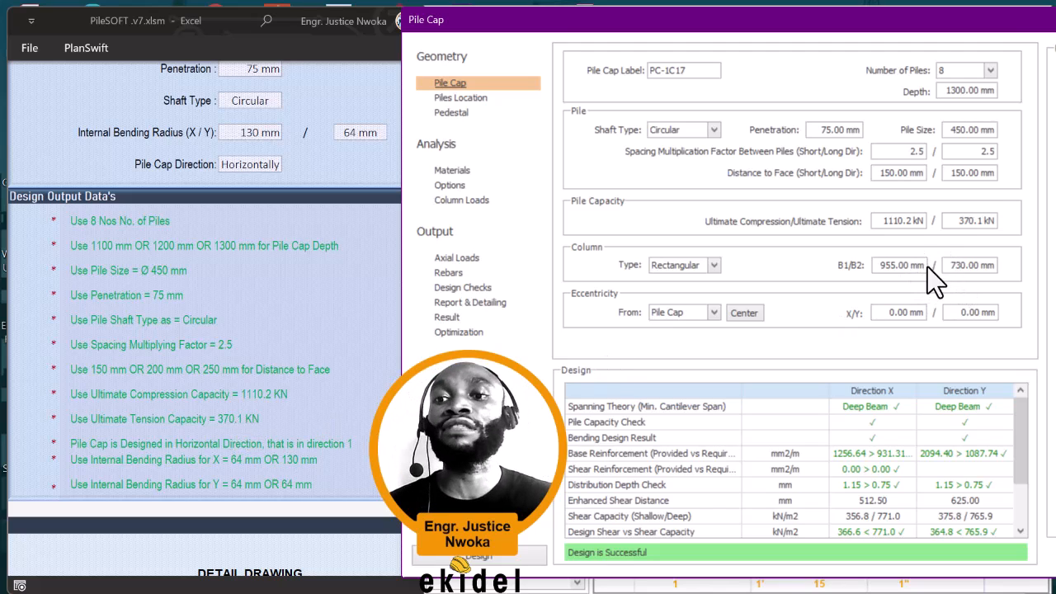
{"action": "left_click", "coordinate": [886, 265]}
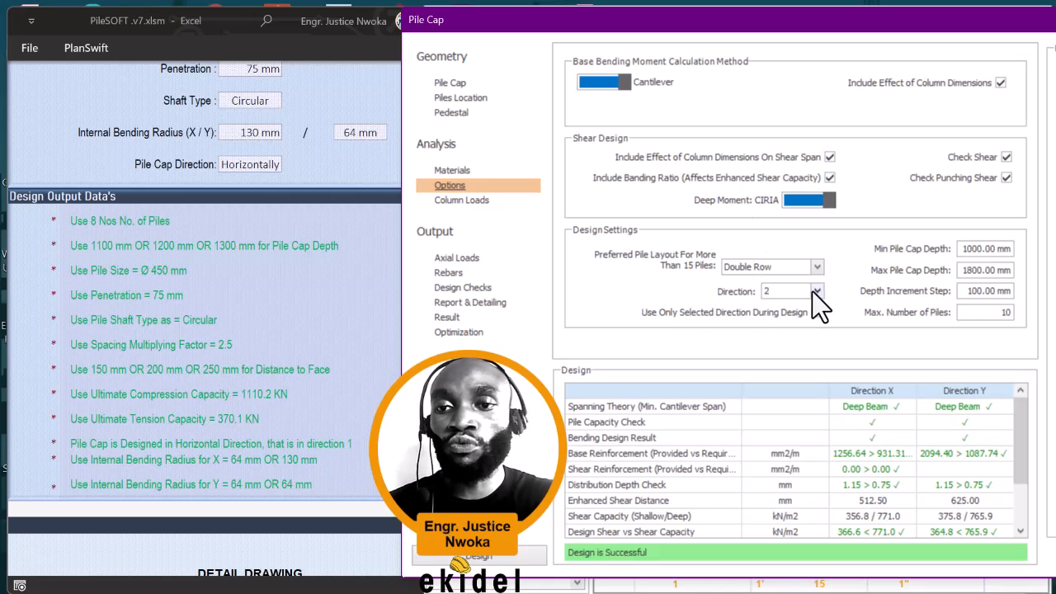
Step: Set the pile layout direction to 1 in the analysis options and return to the pile cap geometry settings
{"action": "left_click", "coordinate": [817, 292]}
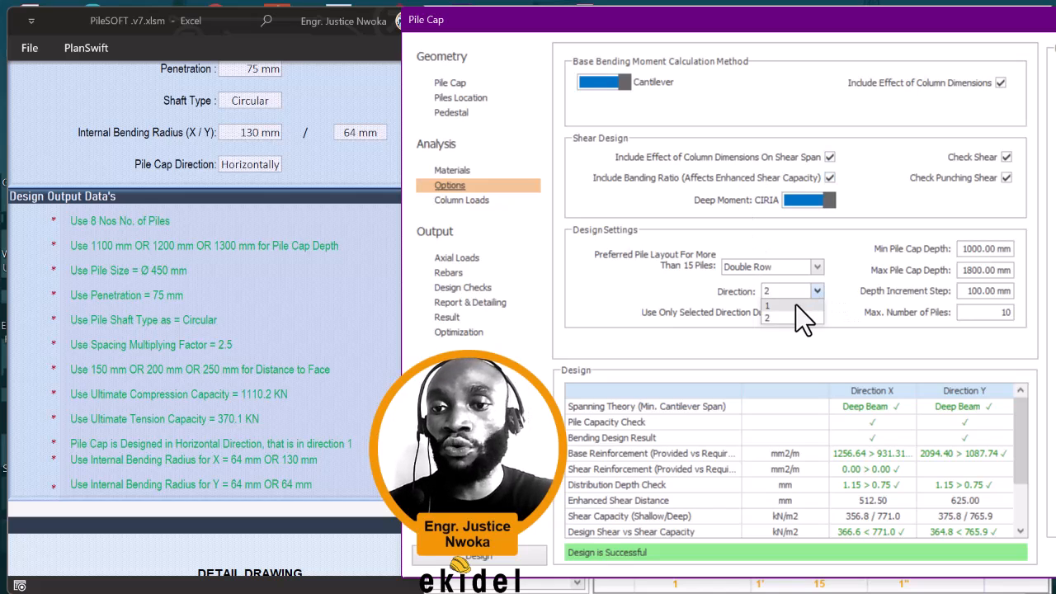
{"action": "left_click", "coordinate": [811, 305]}
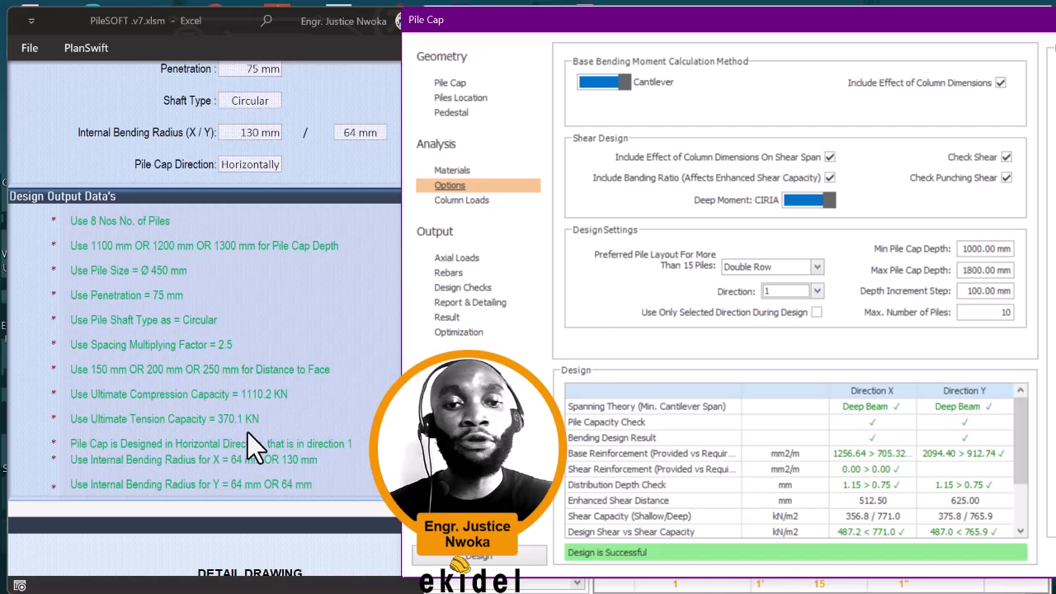
{"action": "left_click", "coordinate": [450, 84]}
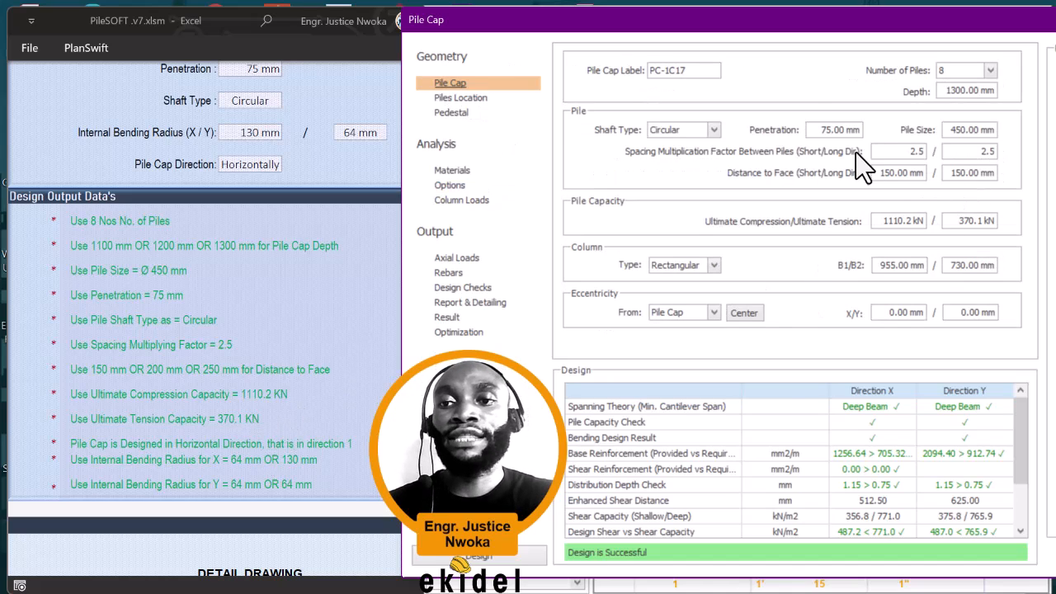
Step: Open the pile cap's rebar output settings and place them beside the design output data for comparing the internal bending radius
{"action": "mouse_move", "coordinate": [769, 25]}
{"action": "left_mouse_down"}
{"action": "mouse_move", "coordinate": [492, 64]}
{"action": "mouse_move", "coordinate": [703, 49]}
{"action": "mouse_move", "coordinate": [768, 27]}
{"action": "left_mouse_up"}
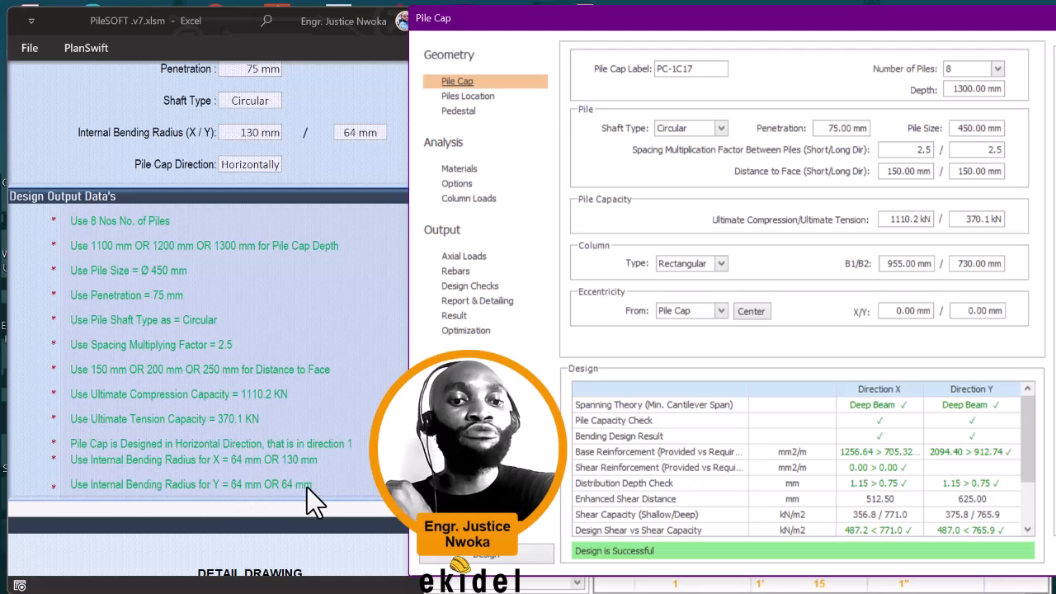
{"action": "left_click", "coordinate": [464, 272]}
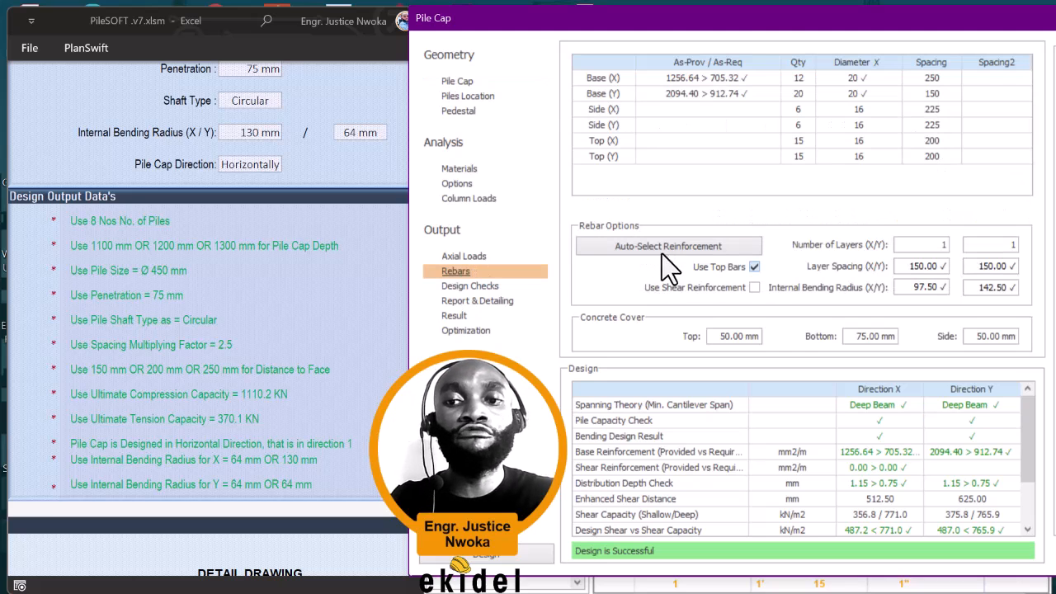
{"action": "left_click_drag", "start_coordinate": [779, 31], "coordinate": [657, 33]}
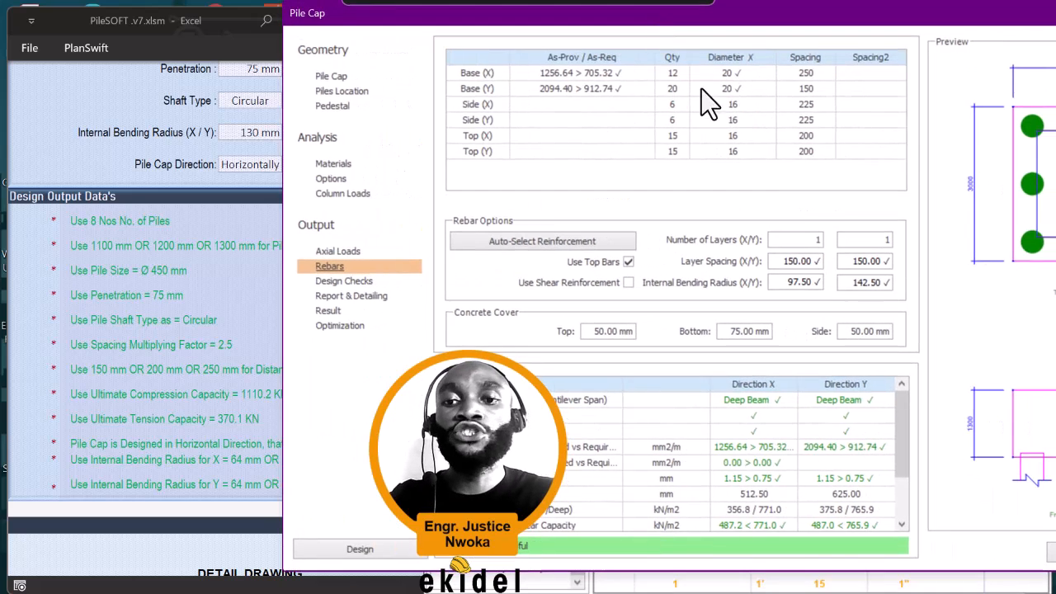
{"action": "left_click", "coordinate": [778, 285]}
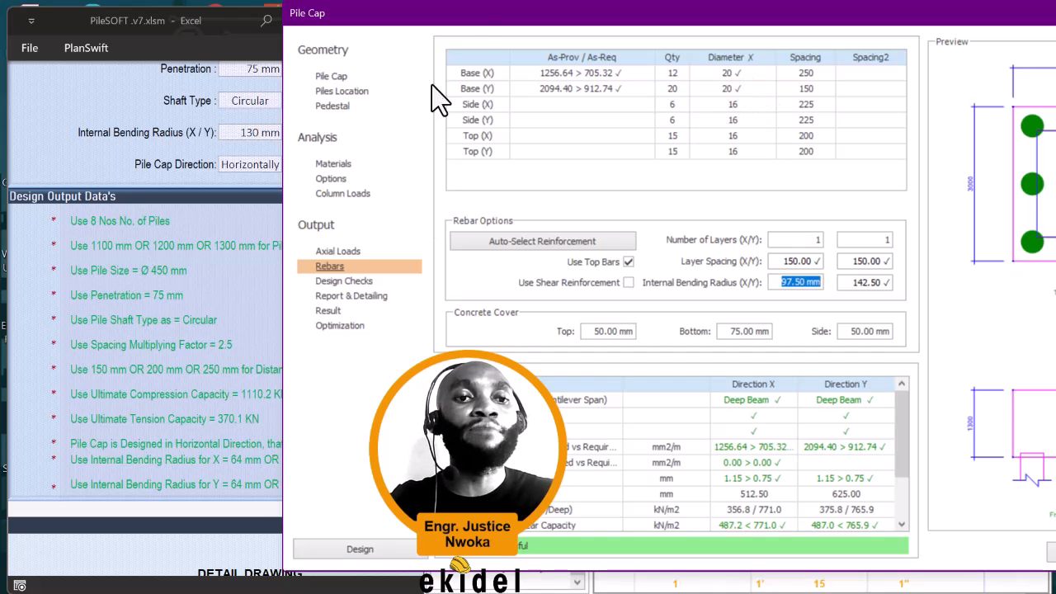
{"action": "left_click_drag", "start_coordinate": [479, 32], "coordinate": [567, 43]}
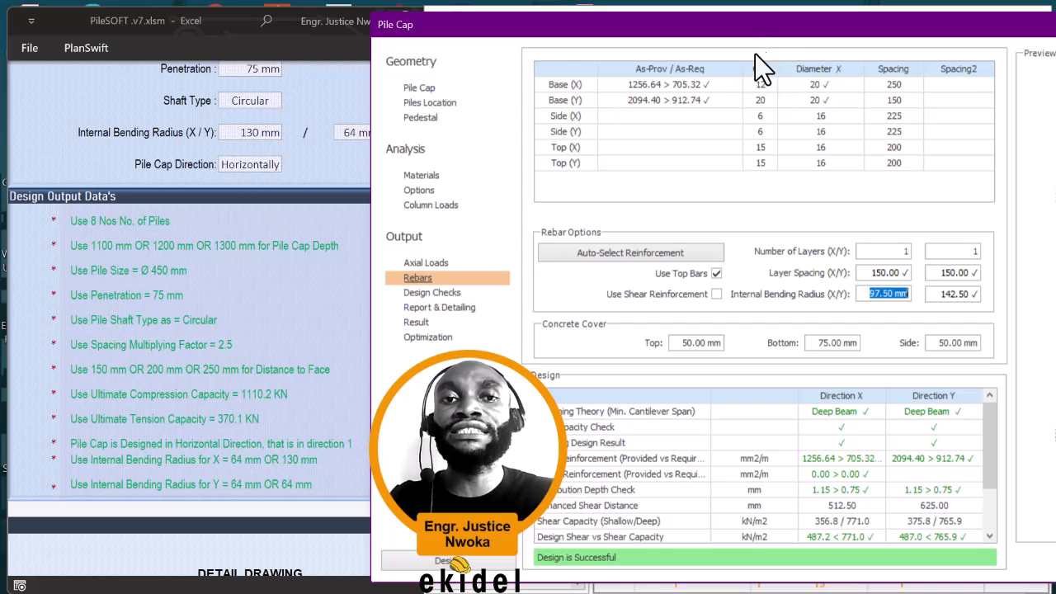
Step: Set the bar diameter of the Base (X) and Base (Y) reinforcement to 16
{"action": "left_click", "coordinate": [818, 84]}
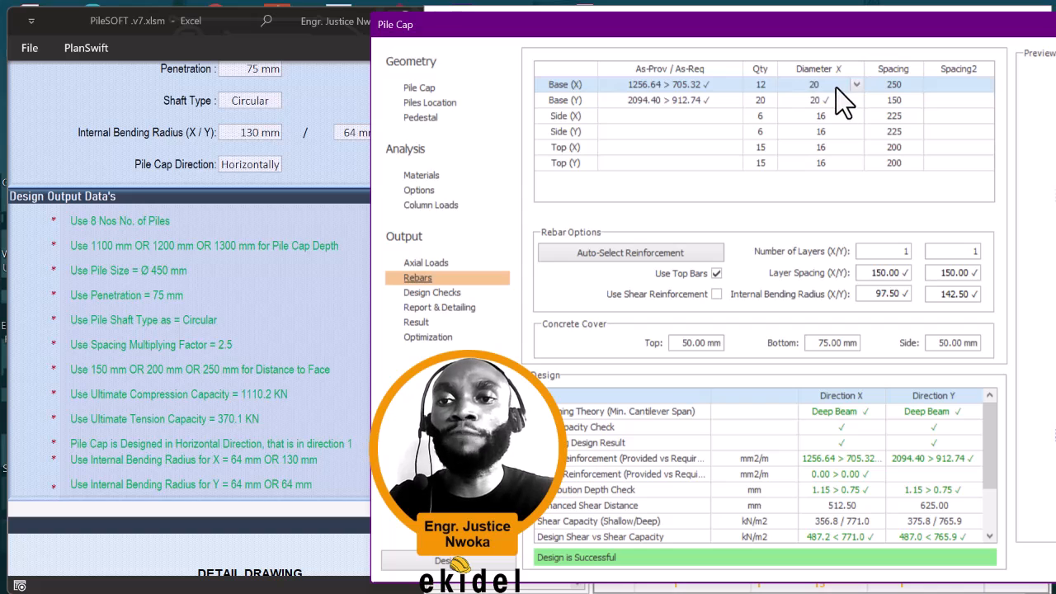
{"action": "left_click", "coordinate": [855, 85]}
{"action": "left_click", "coordinate": [820, 97]}
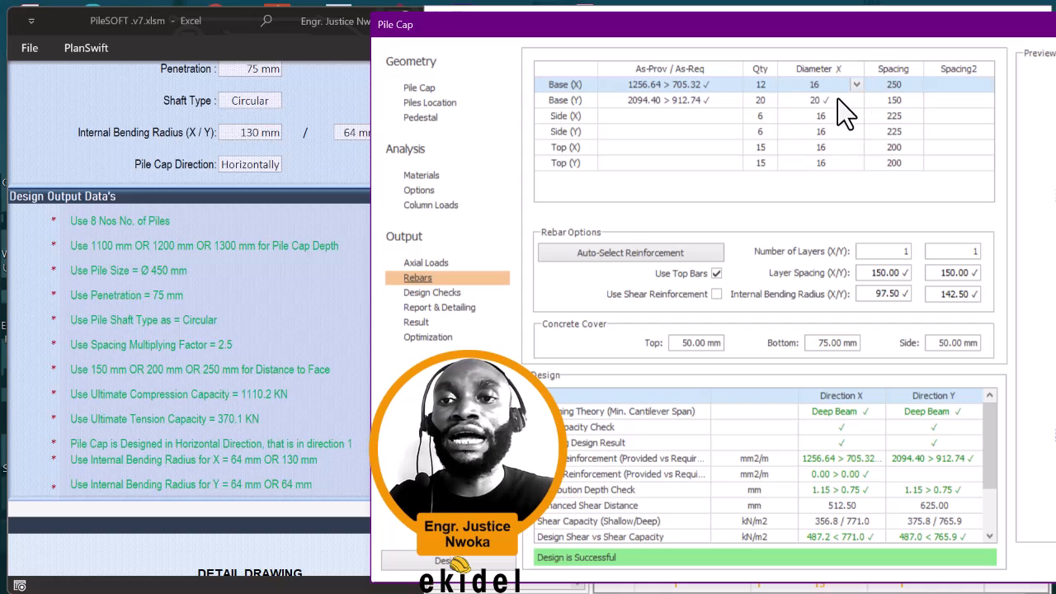
{"action": "left_click", "coordinate": [838, 98]}
{"action": "left_click", "coordinate": [841, 99]}
{"action": "left_click", "coordinate": [815, 122]}
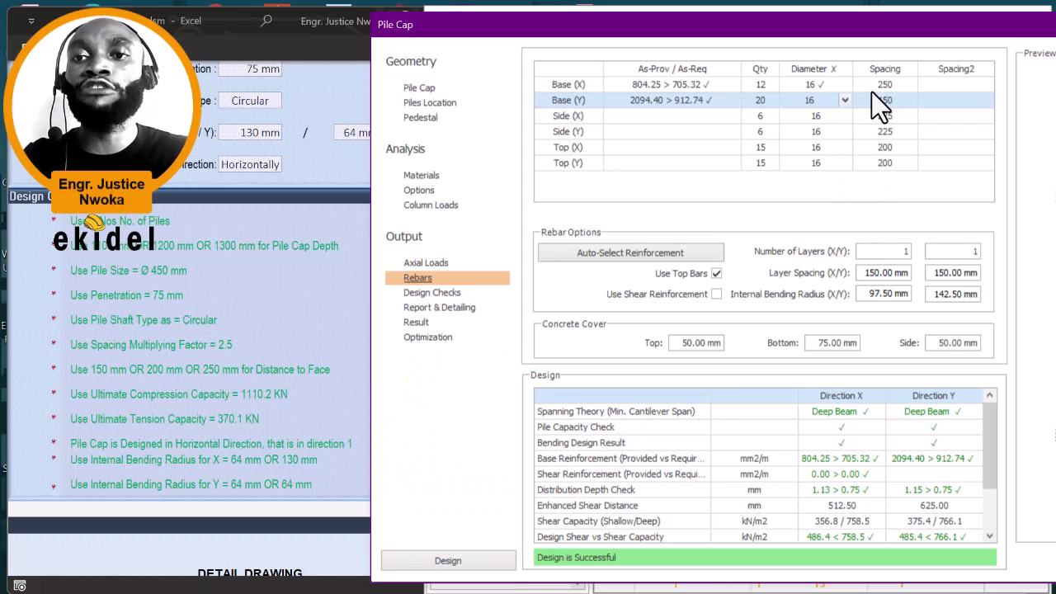
{"action": "left_click", "coordinate": [876, 86]}
Step: Examine the pile cap's design checks for the envelope combination and return to the rebar settings
{"action": "left_click_drag", "start_coordinate": [868, 30], "coordinate": [764, 37]}
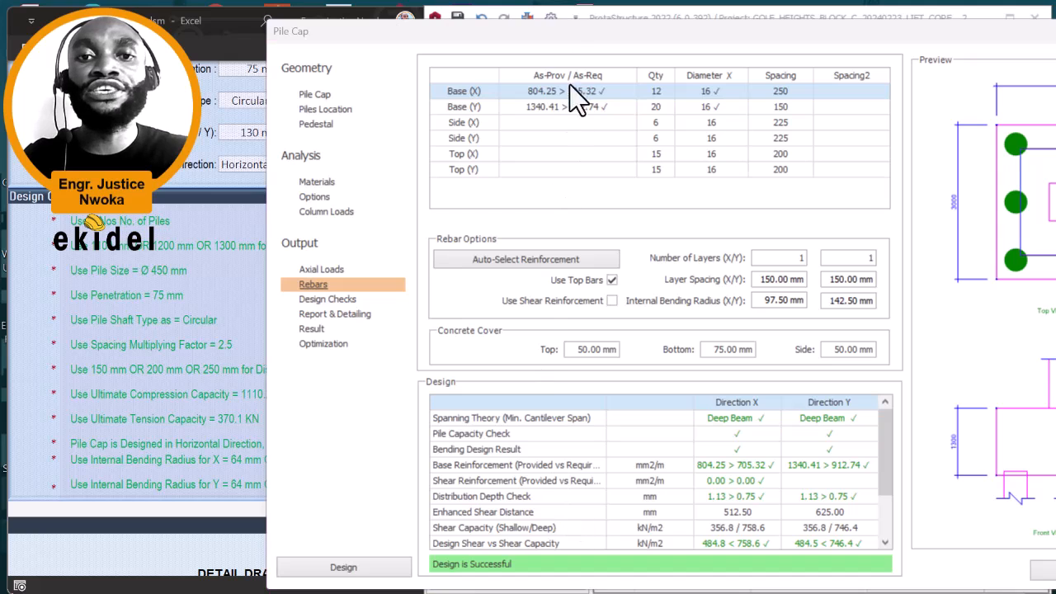
{"action": "mouse_move", "coordinate": [884, 435]}
{"action": "left_mouse_down"}
{"action": "mouse_move", "coordinate": [890, 545]}
{"action": "mouse_move", "coordinate": [884, 425]}
{"action": "left_mouse_up"}
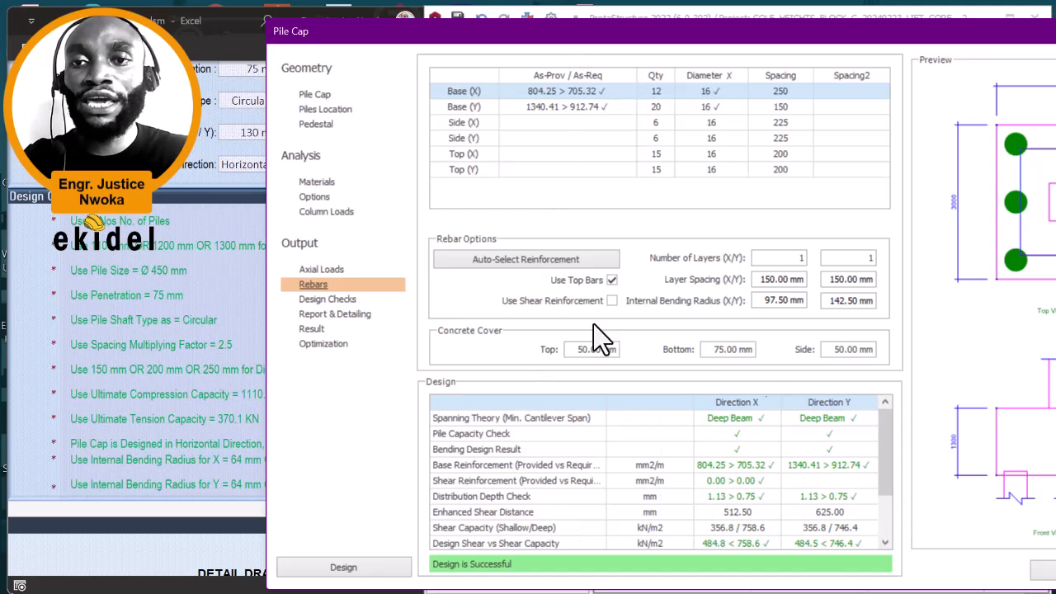
{"action": "left_click", "coordinate": [337, 299]}
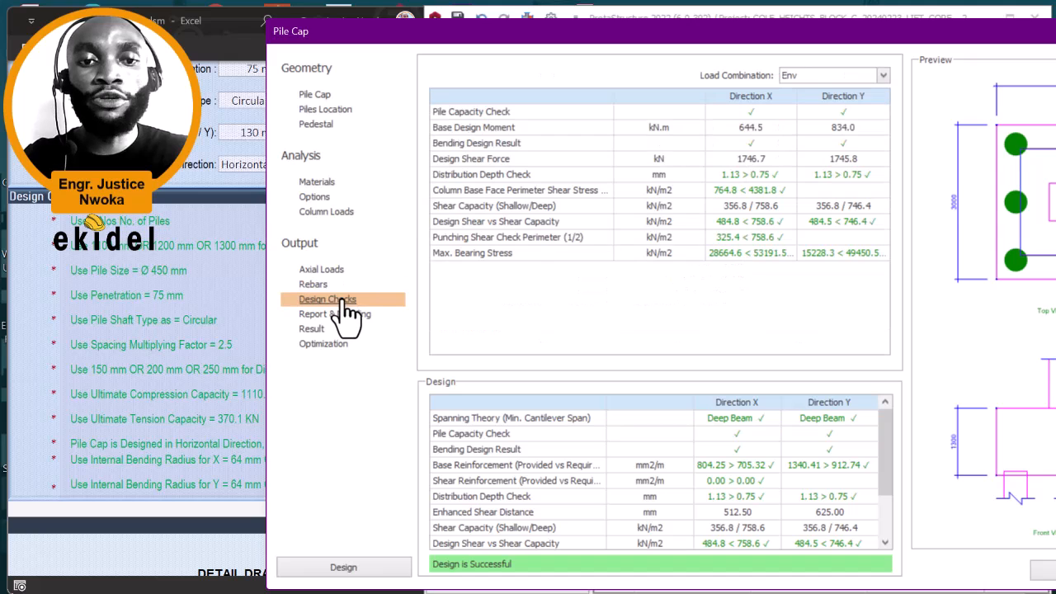
{"action": "left_click", "coordinate": [316, 285]}
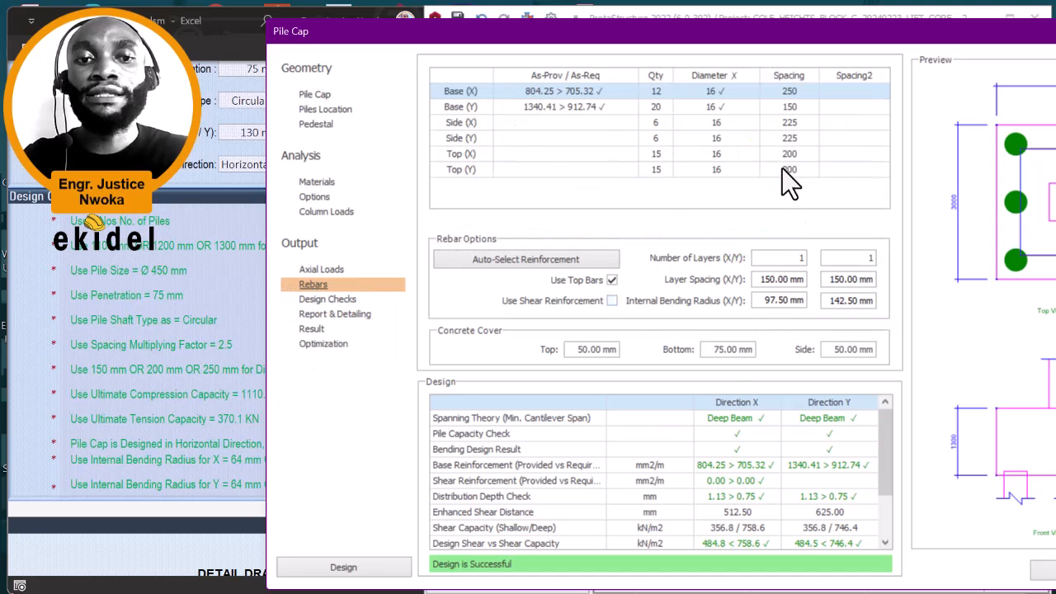
Step: Try a bar spacing of 200 for the Base (X) and Base (Y) reinforcement
{"action": "left_click", "coordinate": [786, 92]}
{"action": "type", "text": "200."}
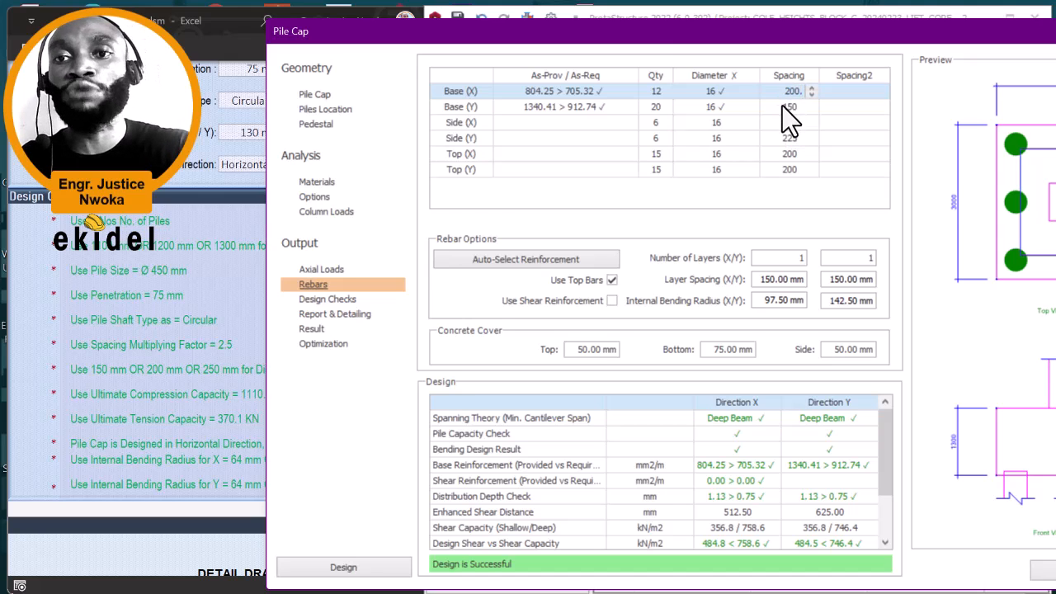
{"action": "left_click", "coordinate": [782, 108]}
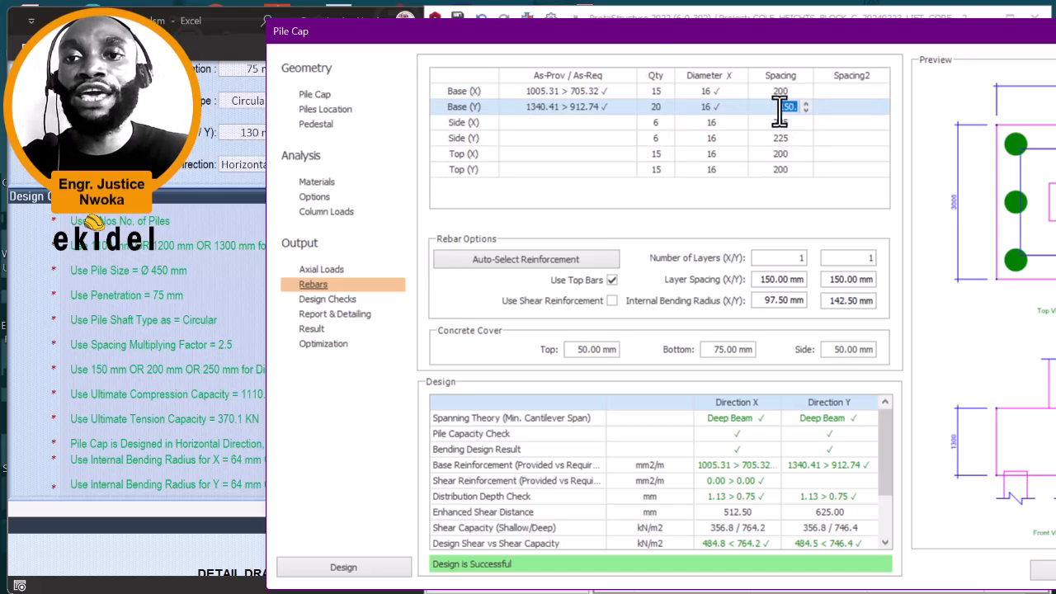
{"action": "type", "text": "200"}
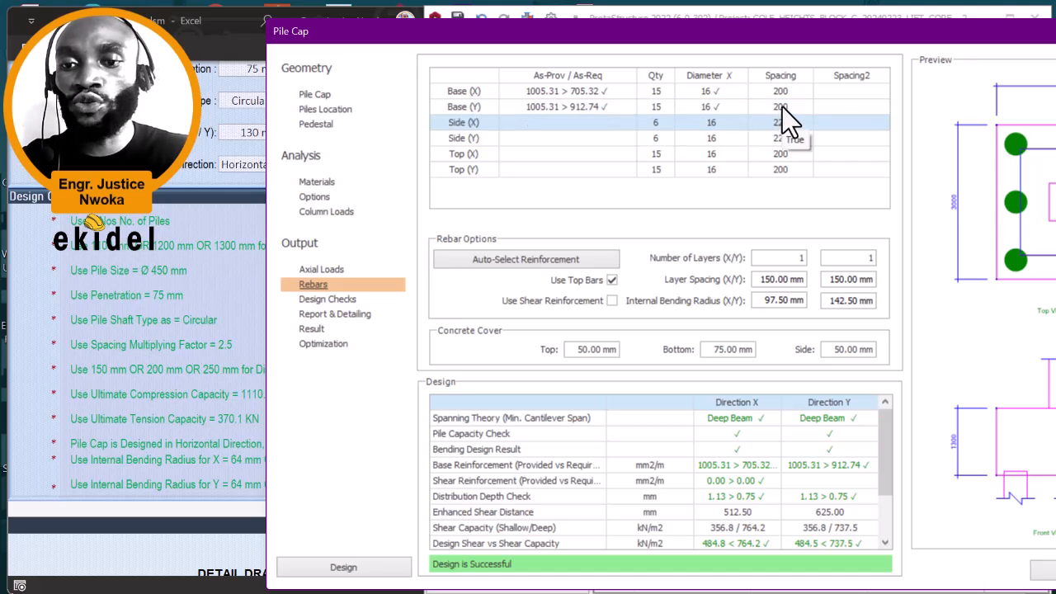
Step: Try a wider bar spacing of 250 for both the Base (X) and Base (Y) reinforcement
{"action": "left_click", "coordinate": [781, 94]}
{"action": "left_click", "coordinate": [780, 106]}
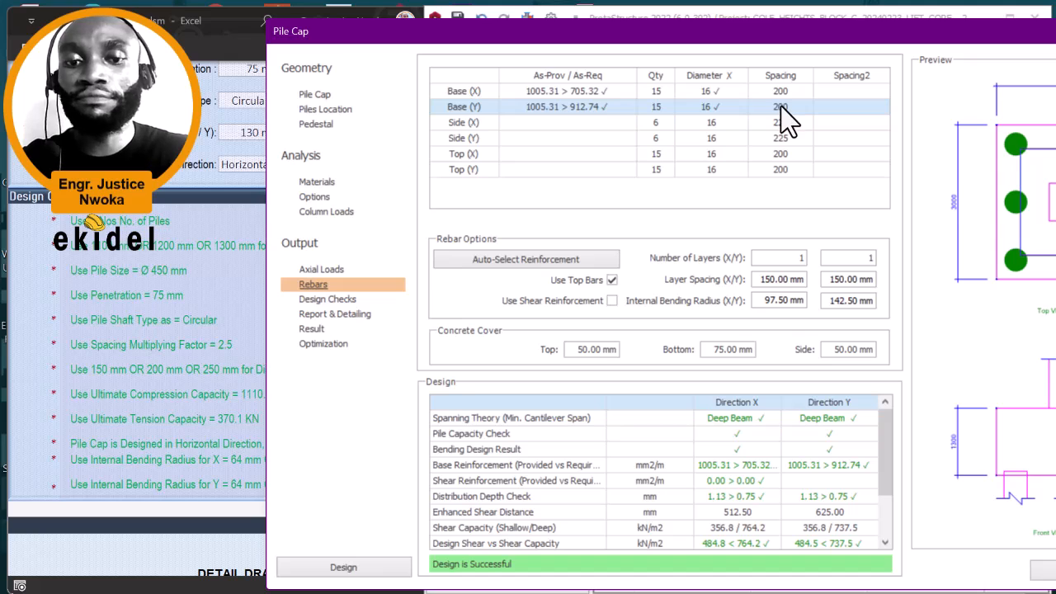
{"action": "left_click", "coordinate": [780, 106]}
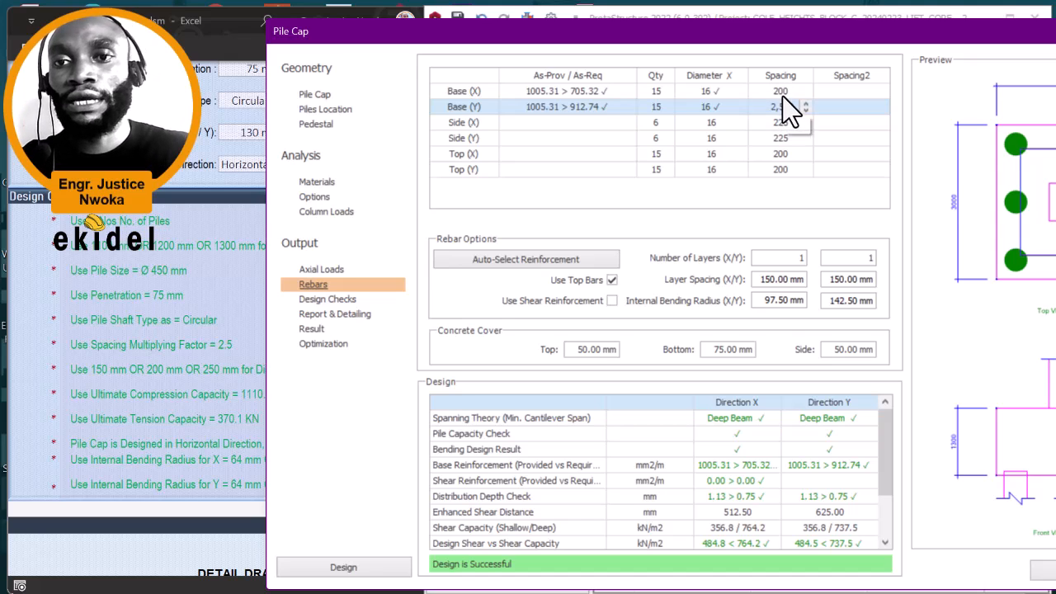
{"action": "left_click", "coordinate": [783, 94]}
{"action": "left_click", "coordinate": [783, 94]}
{"action": "type", "text": "250."}
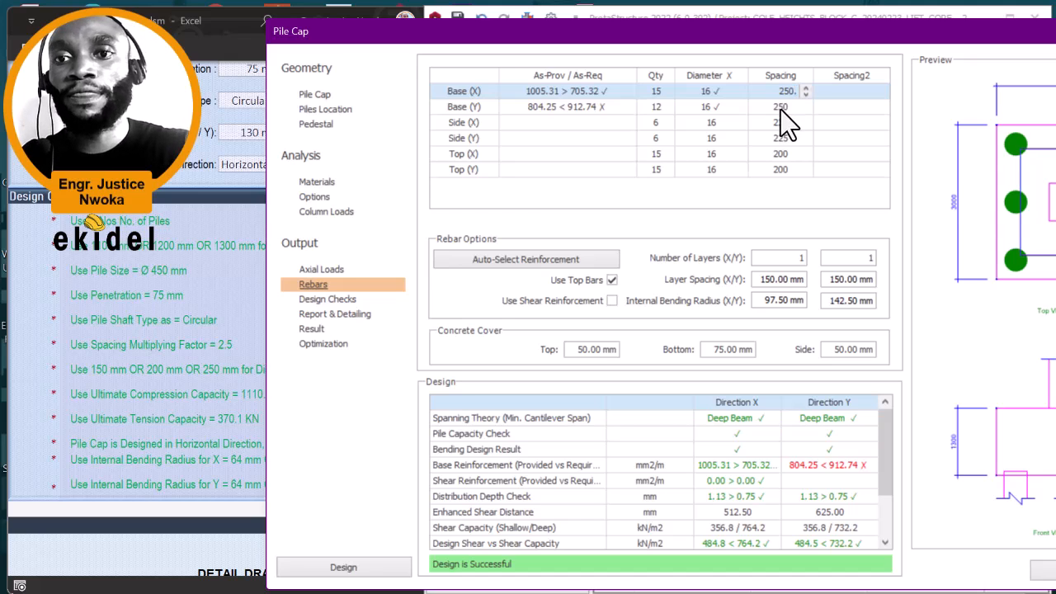
{"action": "left_click", "coordinate": [780, 109]}
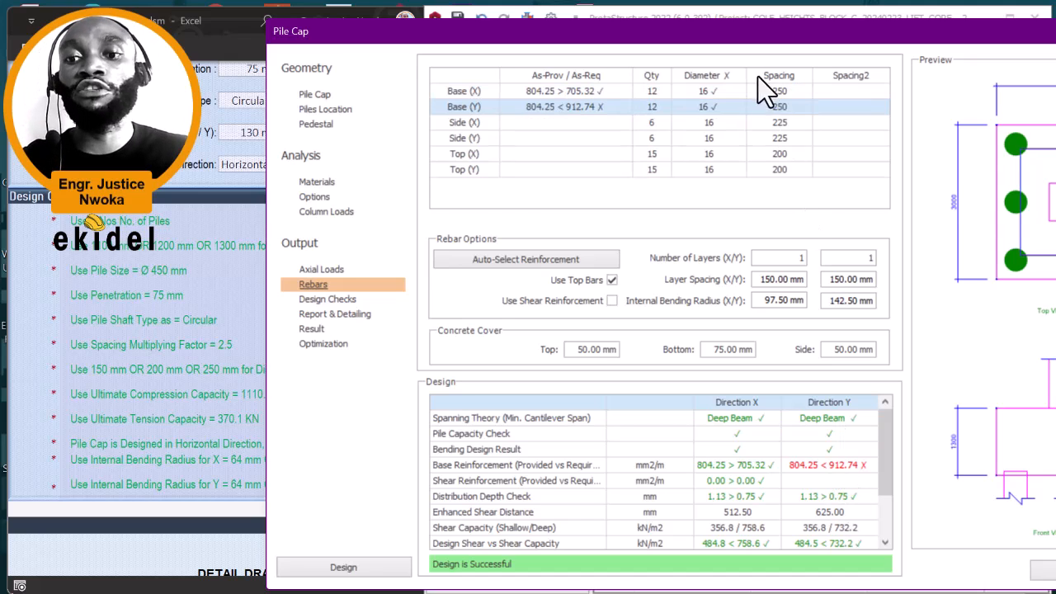
Step: Set the Base (X) and Base (Y) bar spacing back to 200
{"action": "left_click", "coordinate": [767, 90]}
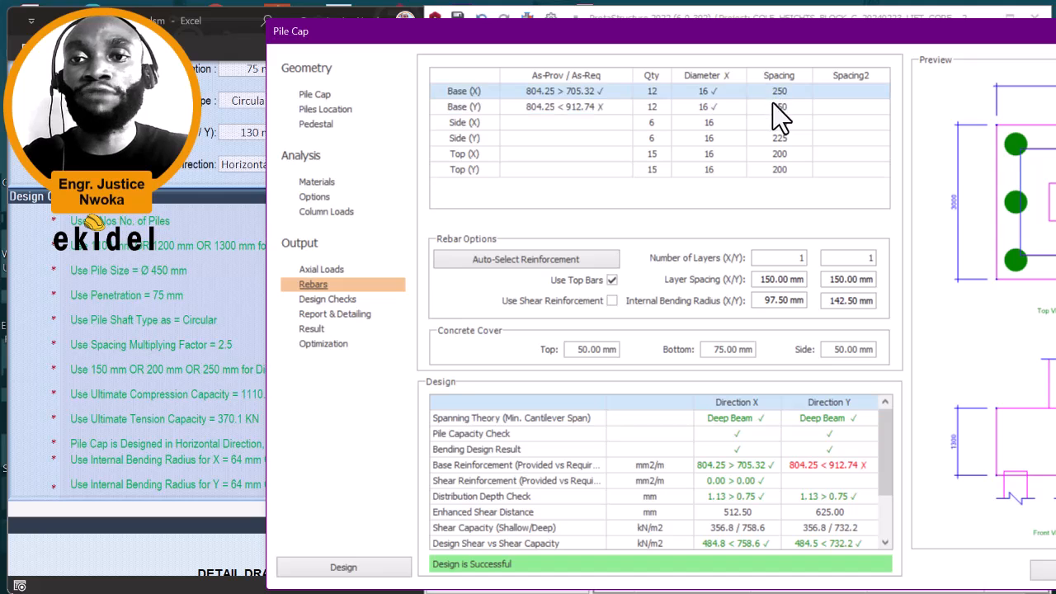
{"action": "type", "text": "2"}
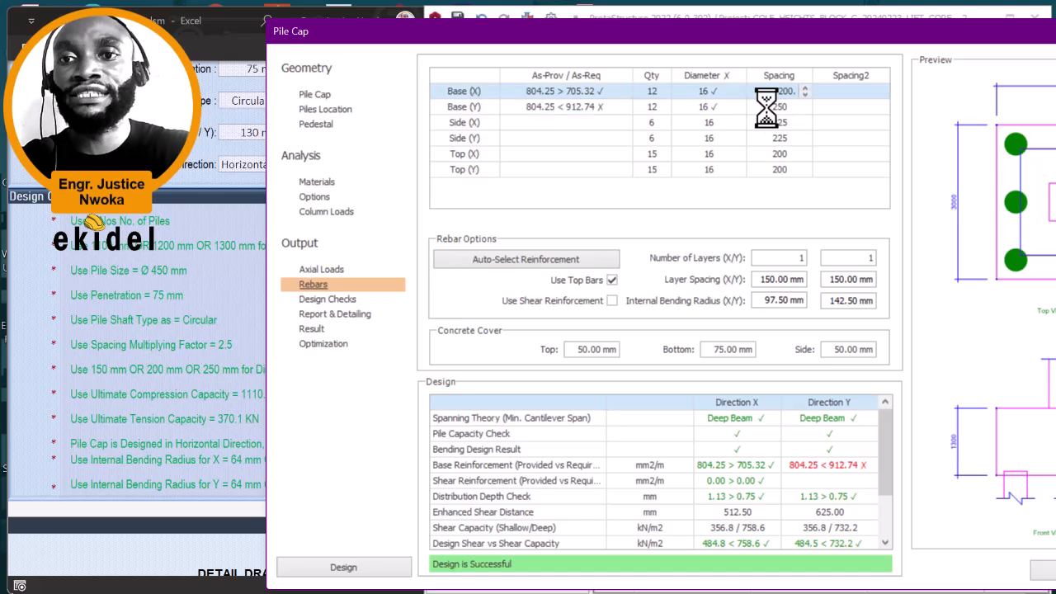
{"action": "left_click", "coordinate": [766, 108]}
{"action": "type", "text": "200."}
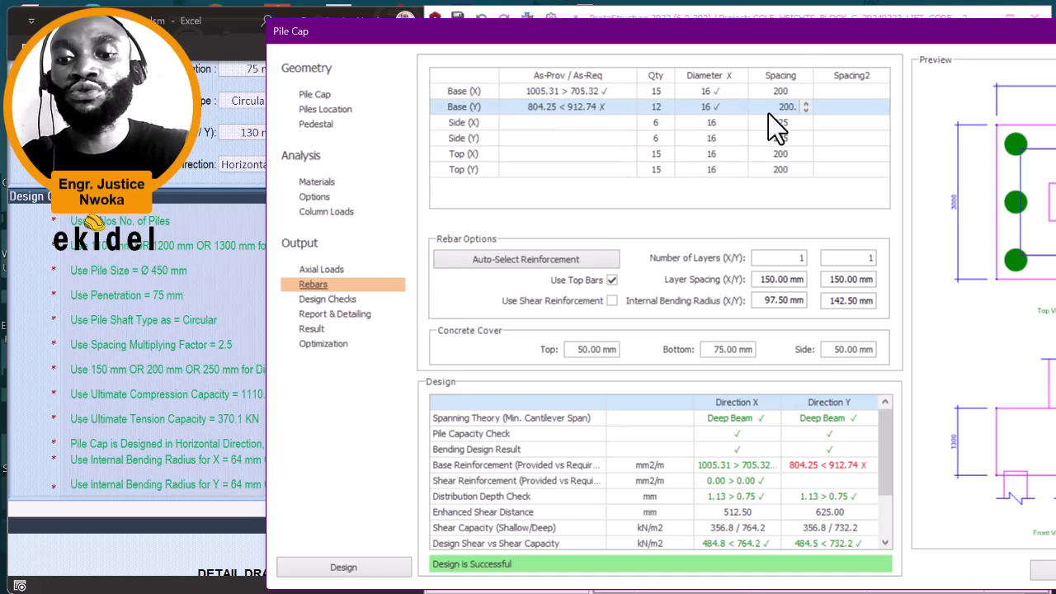
{"action": "left_click", "coordinate": [773, 124]}
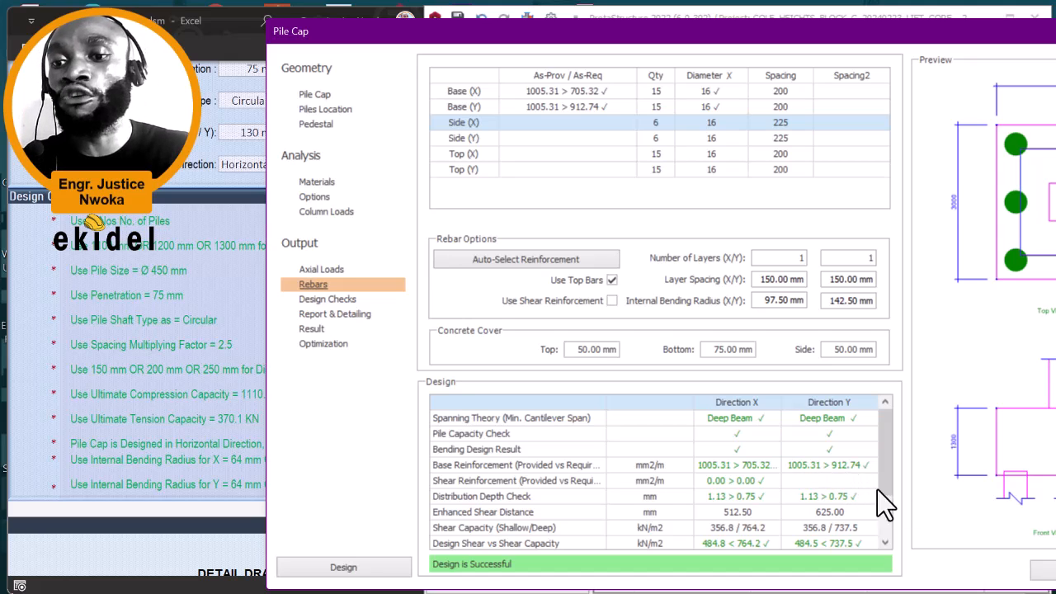
Step: Set the bar spacing of the Base (X) and Base (Y) reinforcement to 175
{"action": "left_click", "coordinate": [777, 93]}
{"action": "left_click", "coordinate": [776, 108]}
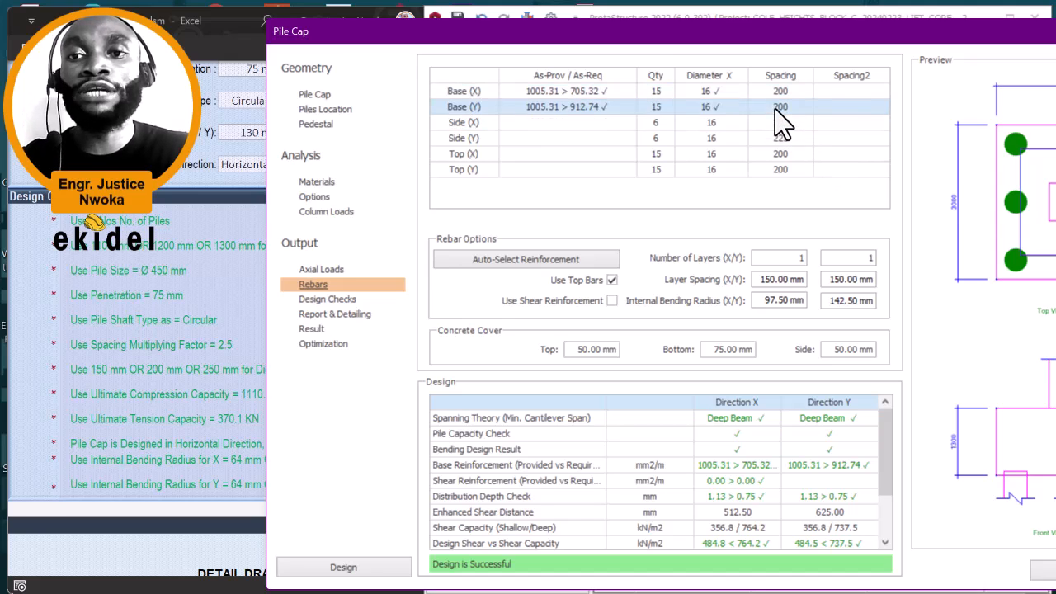
{"action": "left_click", "coordinate": [775, 108]}
{"action": "type", "text": "175"}
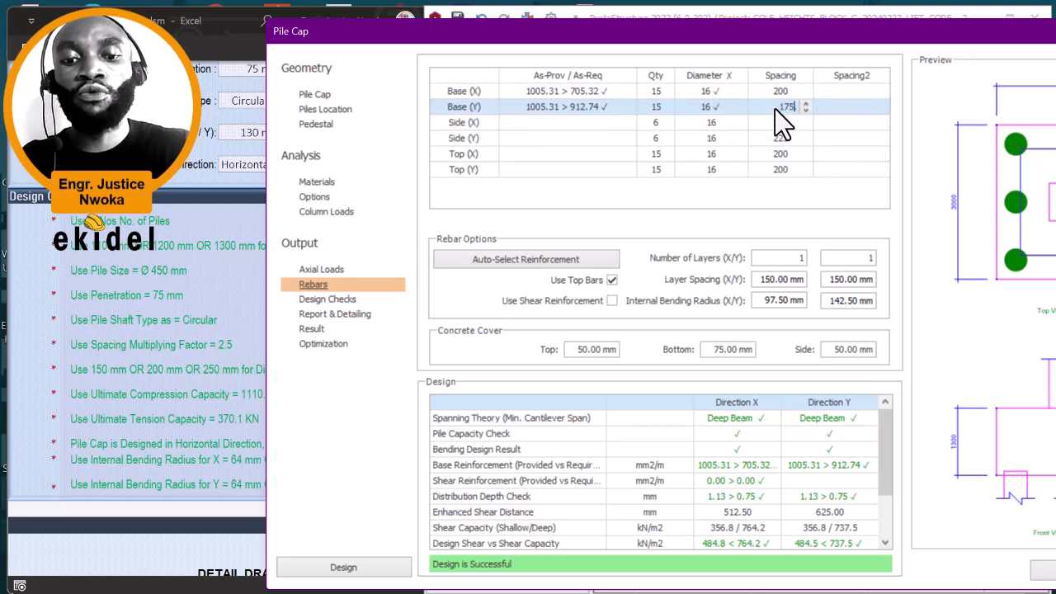
{"action": "left_click", "coordinate": [775, 93]}
{"action": "left_click", "coordinate": [774, 93]}
{"action": "type", "text": "175"}
{"action": "left_click", "coordinate": [779, 146]}
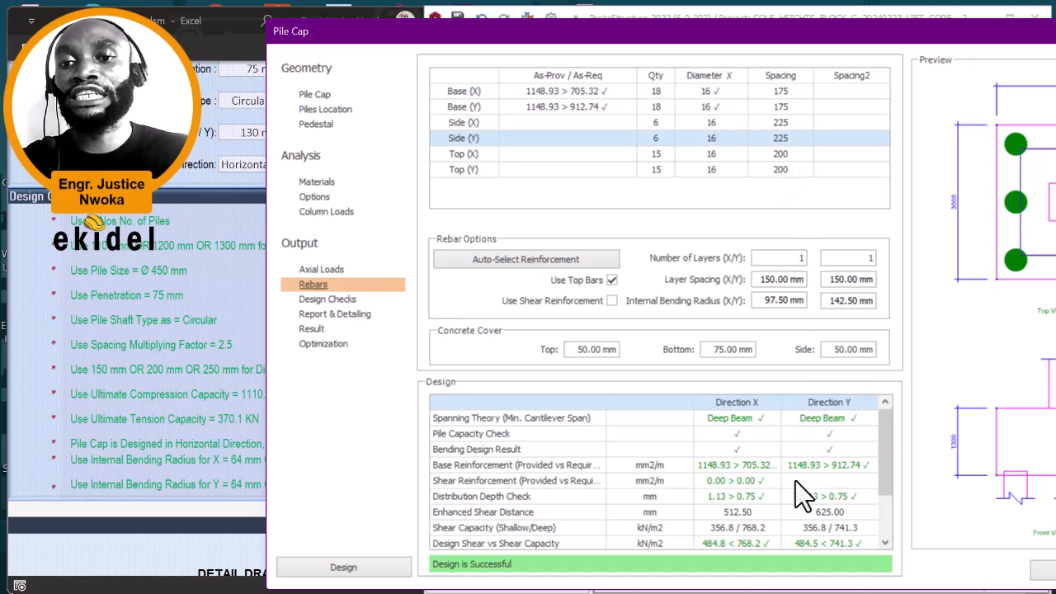
Step: Choose 16 as the bar diameter for the Side (X) reinforcement and select the Top (X) row
{"action": "left_click", "coordinate": [712, 123]}
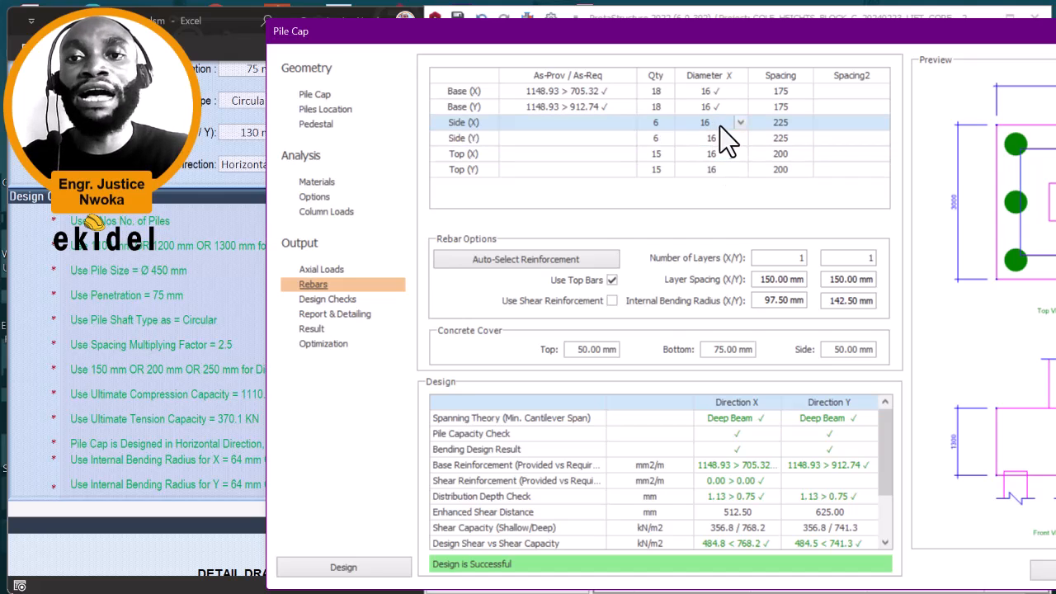
{"action": "left_click", "coordinate": [739, 122]}
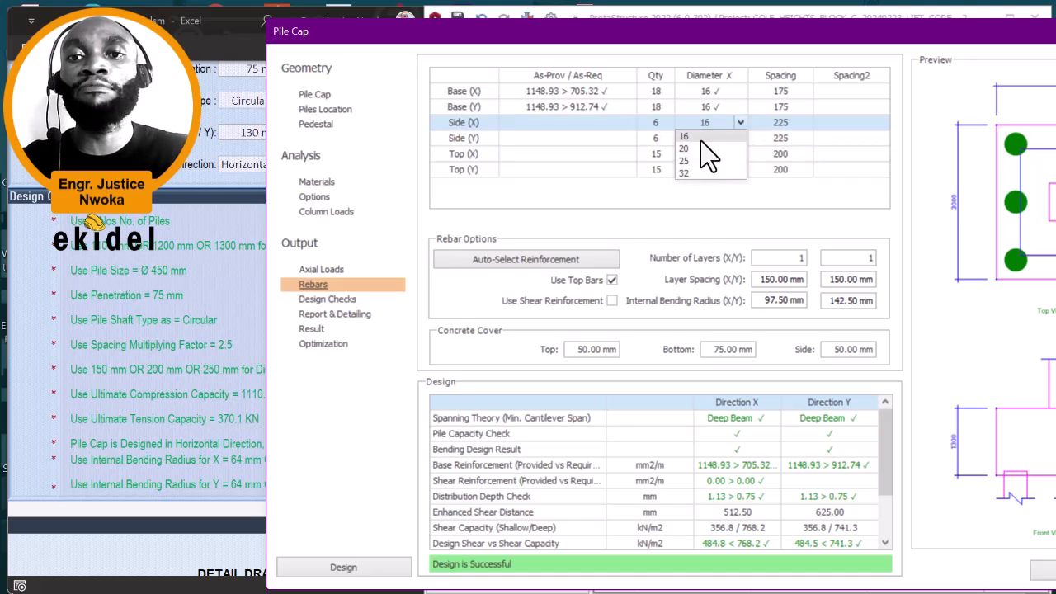
{"action": "left_click", "coordinate": [703, 135]}
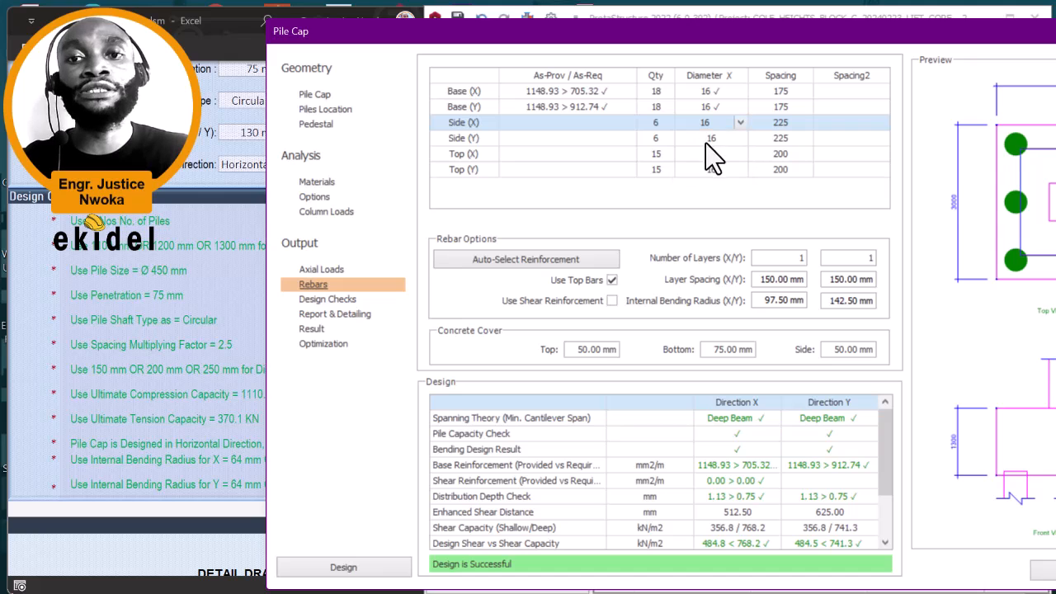
{"action": "left_click", "coordinate": [781, 156]}
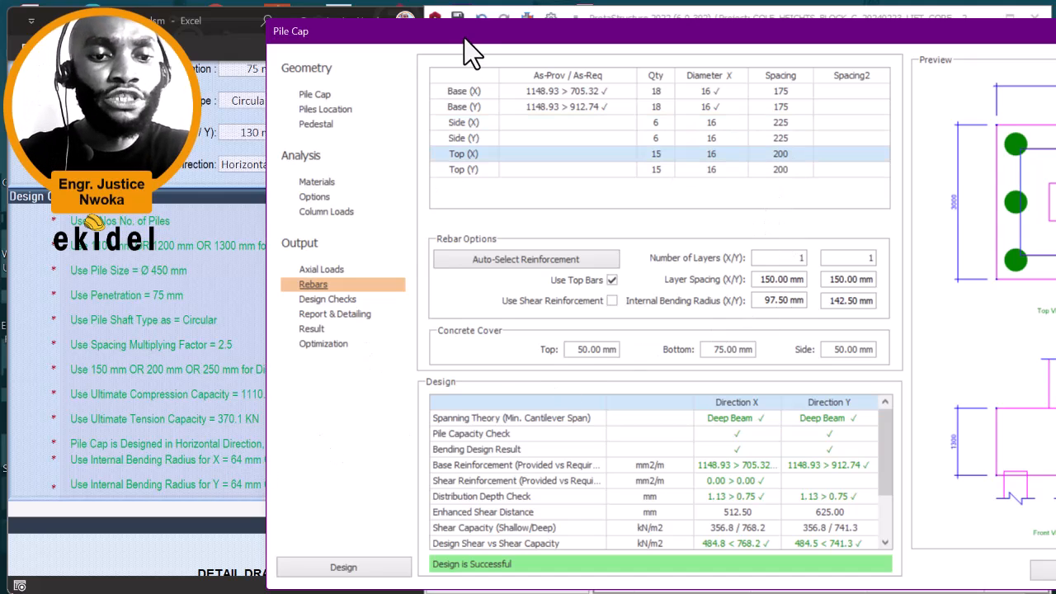
Step: Set the internal bending radius in the X direction to 64 mm
{"action": "left_click_drag", "start_coordinate": [464, 36], "coordinate": [514, 40]}
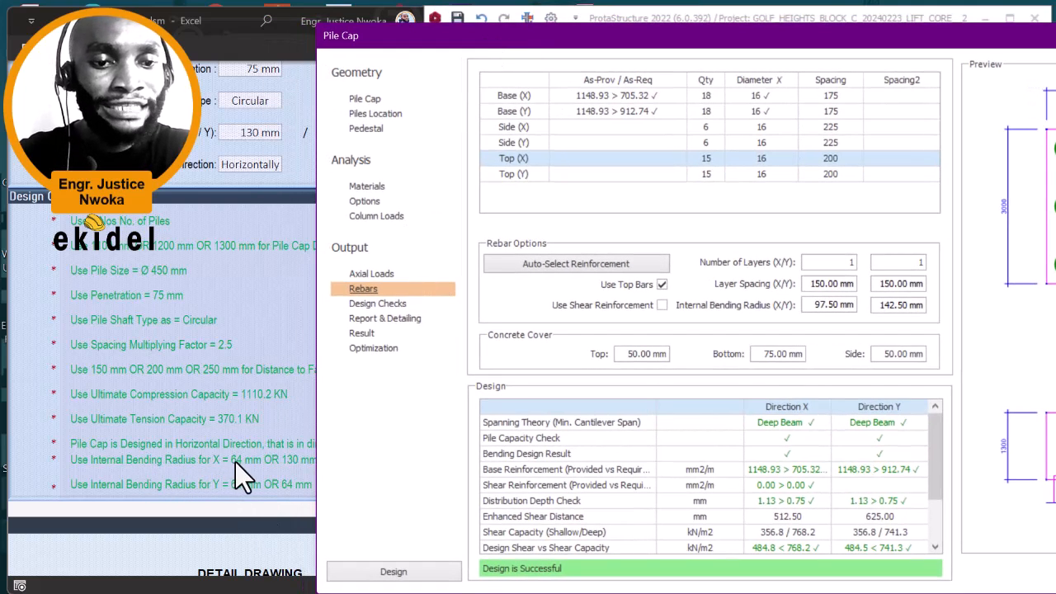
{"action": "double_click", "coordinate": [816, 310]}
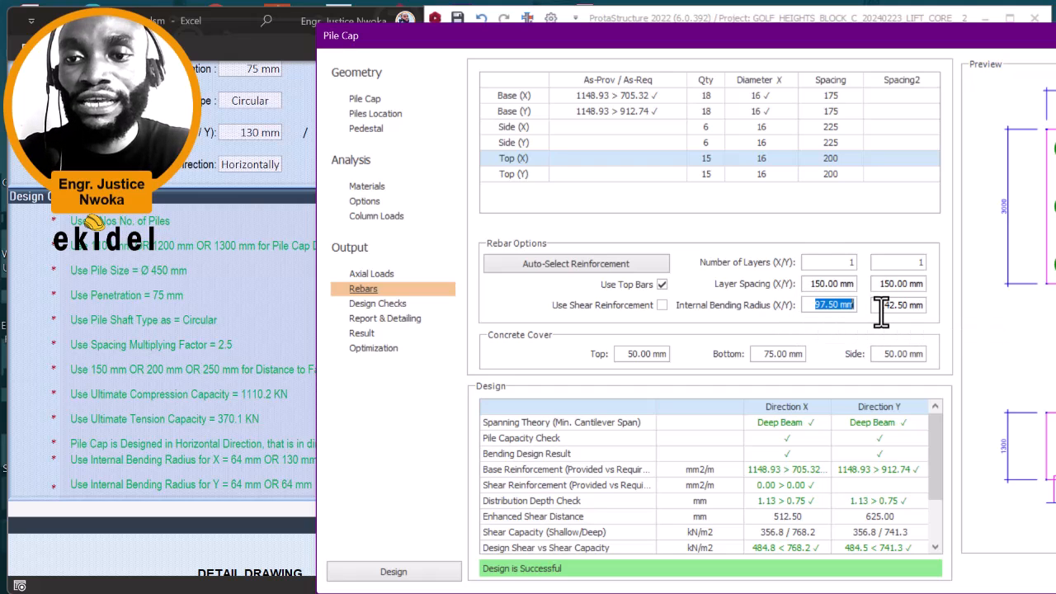
{"action": "type", "text": "64"}
{"action": "left_click", "coordinate": [902, 305]}
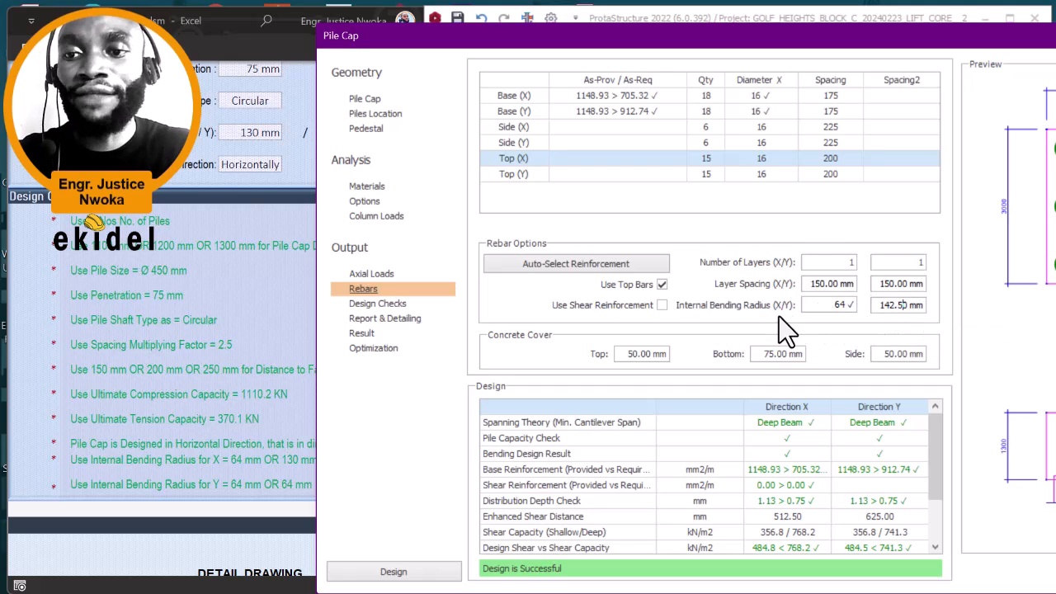
Step: Set the internal bending radius to 64 mm in the Y direction and to 130 mm in the X direction
{"action": "left_click_drag", "start_coordinate": [474, 36], "coordinate": [519, 46]}
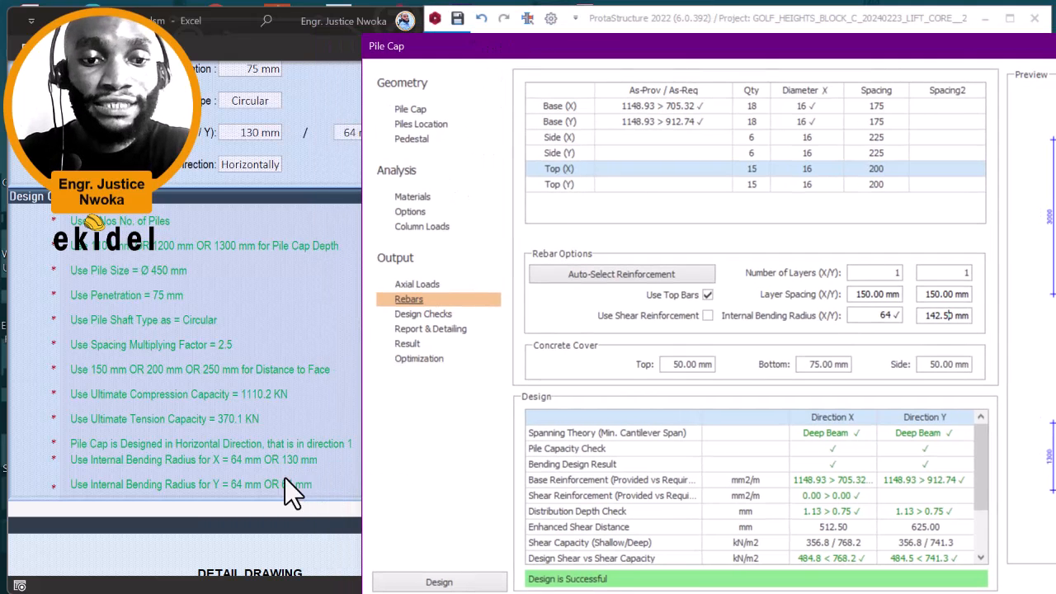
{"action": "left_click_drag", "start_coordinate": [918, 318], "coordinate": [993, 324]}
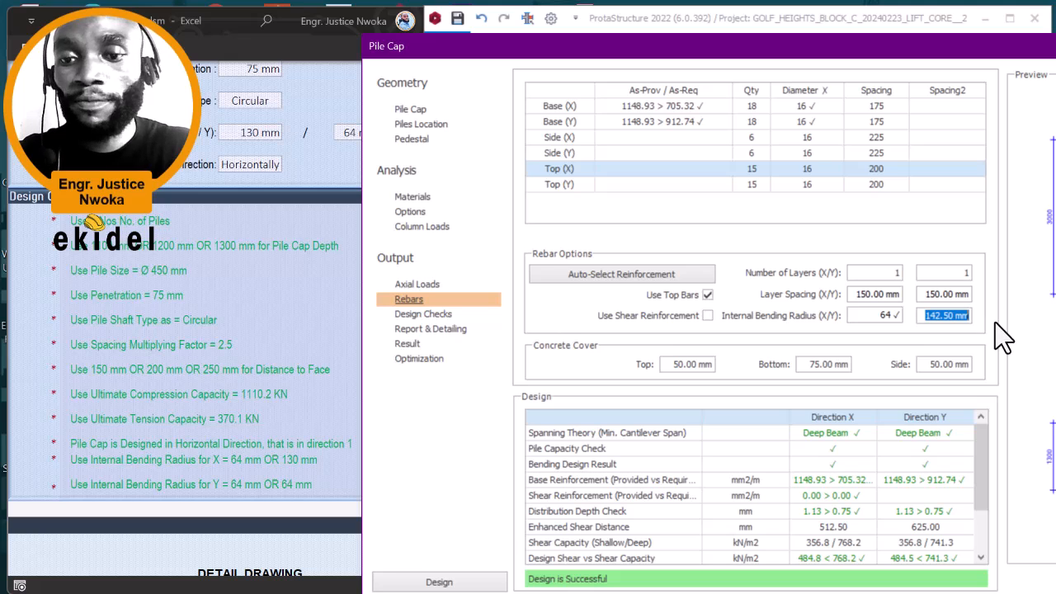
{"action": "type", "text": "64"}
{"action": "left_click", "coordinate": [890, 318]}
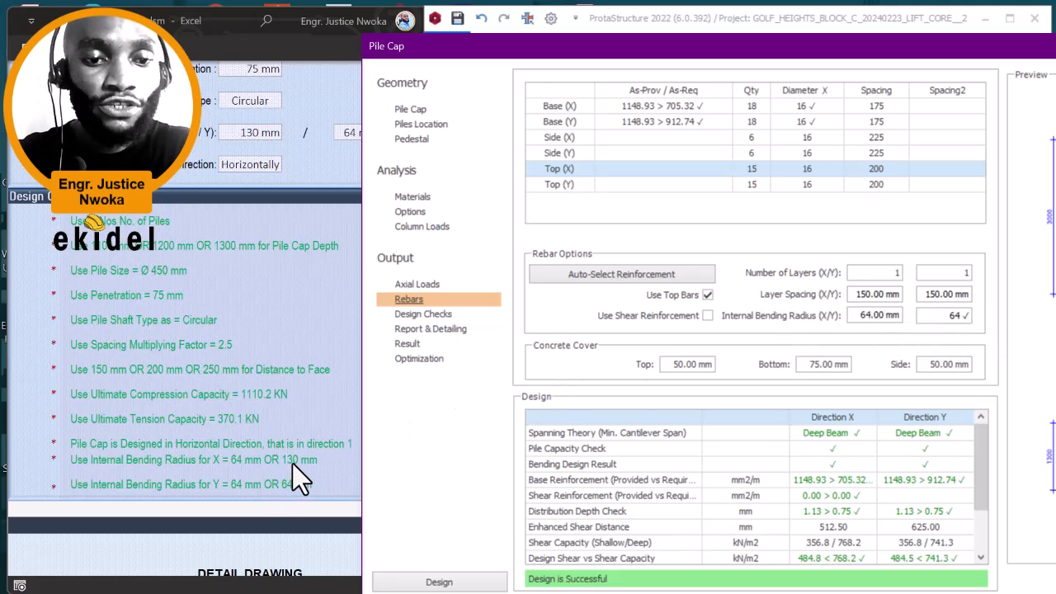
{"action": "left_click_drag", "start_coordinate": [860, 318], "coordinate": [909, 321]}
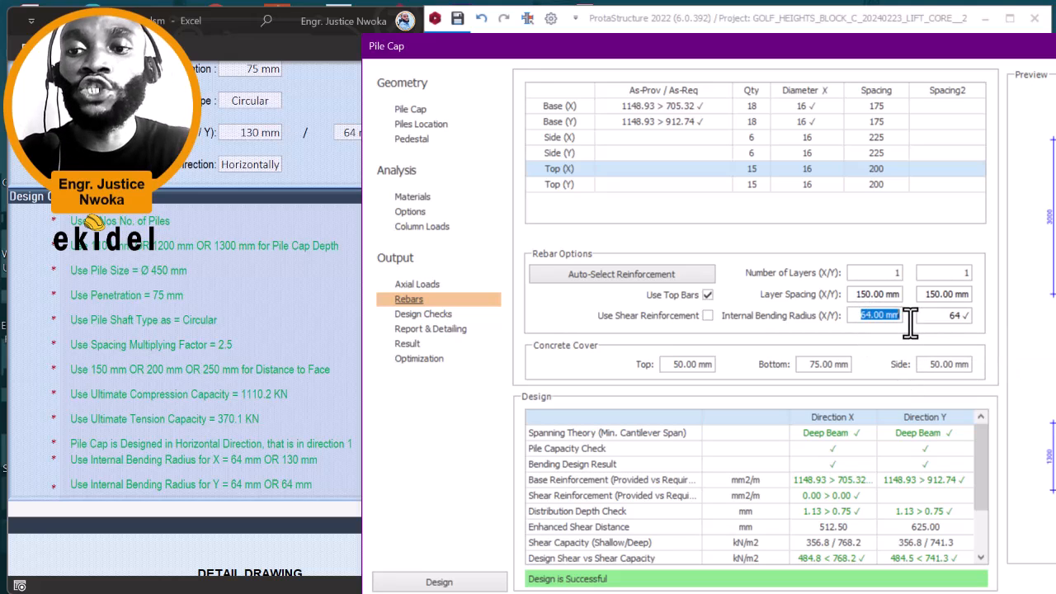
{"action": "type", "text": "130"}
{"action": "left_click", "coordinate": [941, 315]}
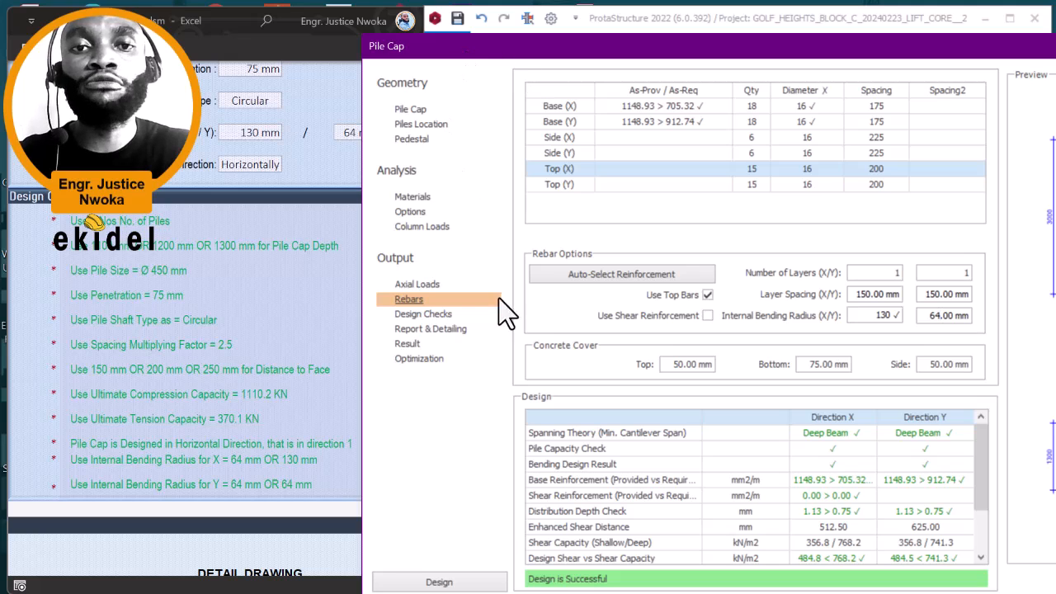
Step: Review the pile cap's design checks for the Env load combination and accept the pile cap design
{"action": "left_click", "coordinate": [435, 315]}
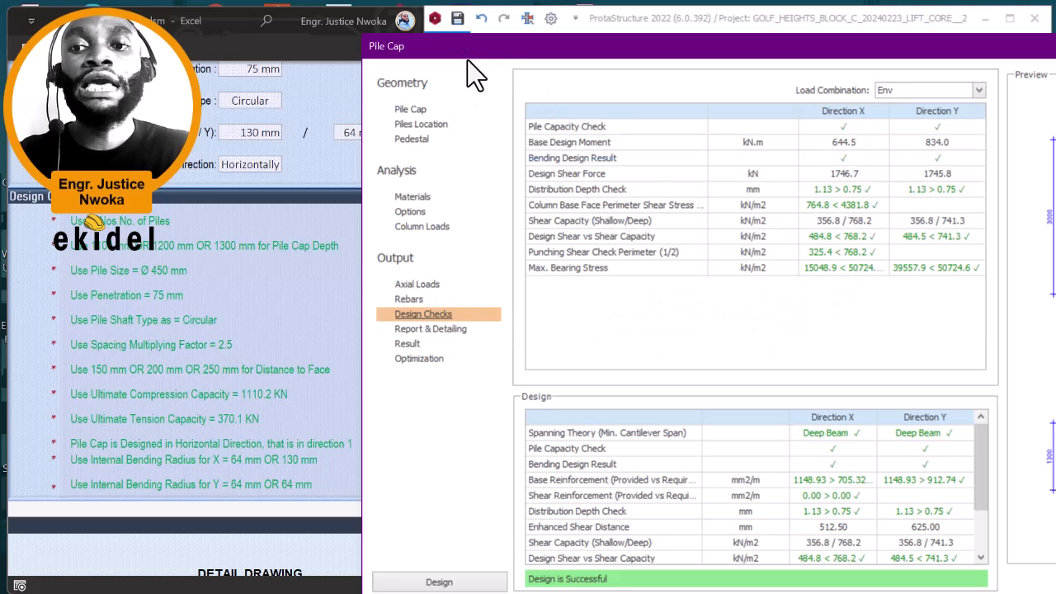
{"action": "left_click", "coordinate": [409, 299]}
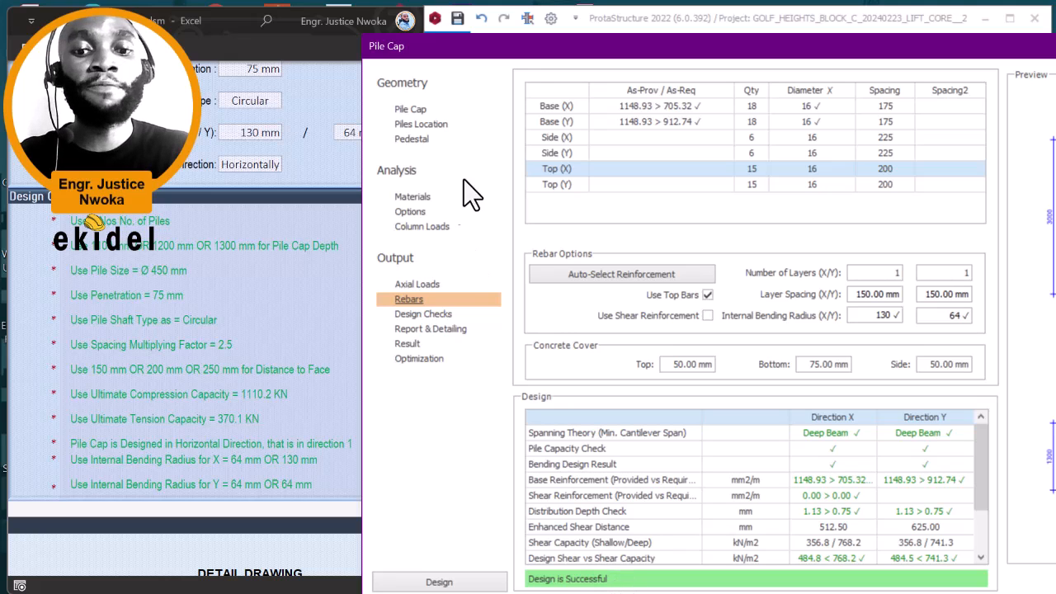
{"action": "left_click", "coordinate": [428, 315]}
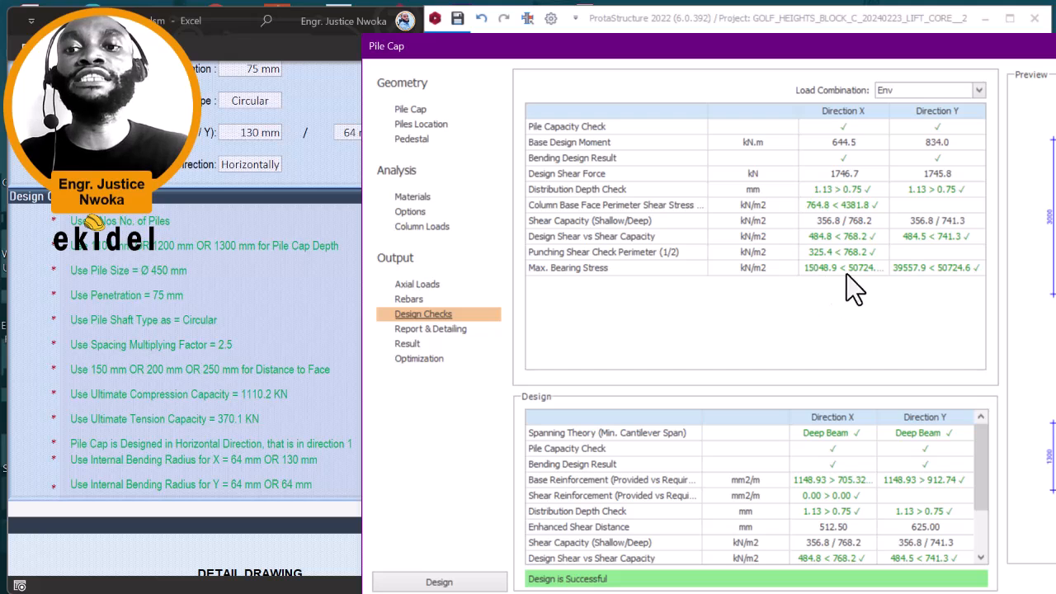
{"action": "left_click_drag", "start_coordinate": [459, 43], "coordinate": [190, 20]}
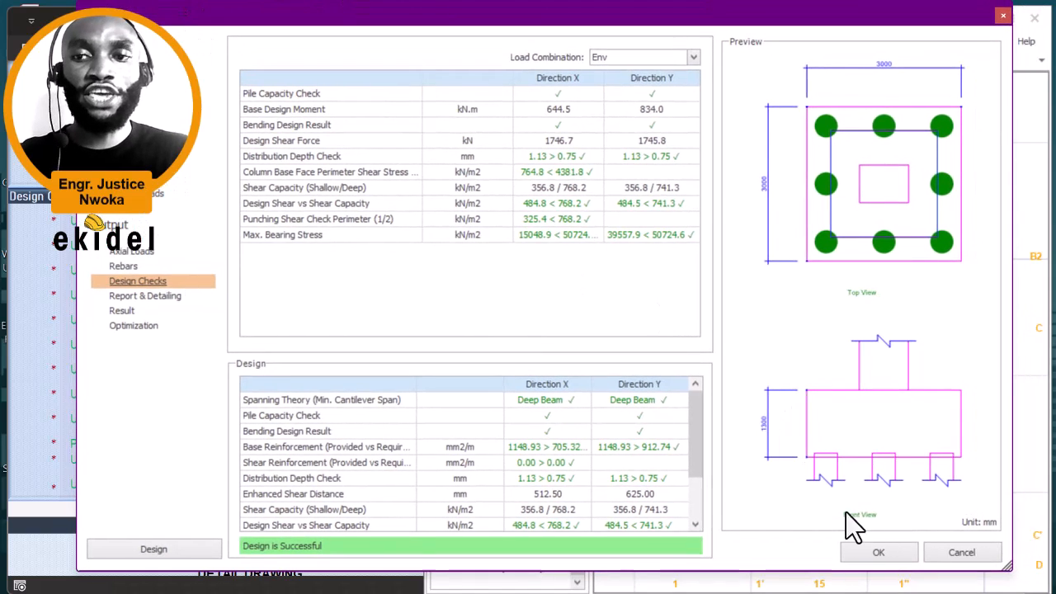
{"action": "left_click", "coordinate": [875, 553]}
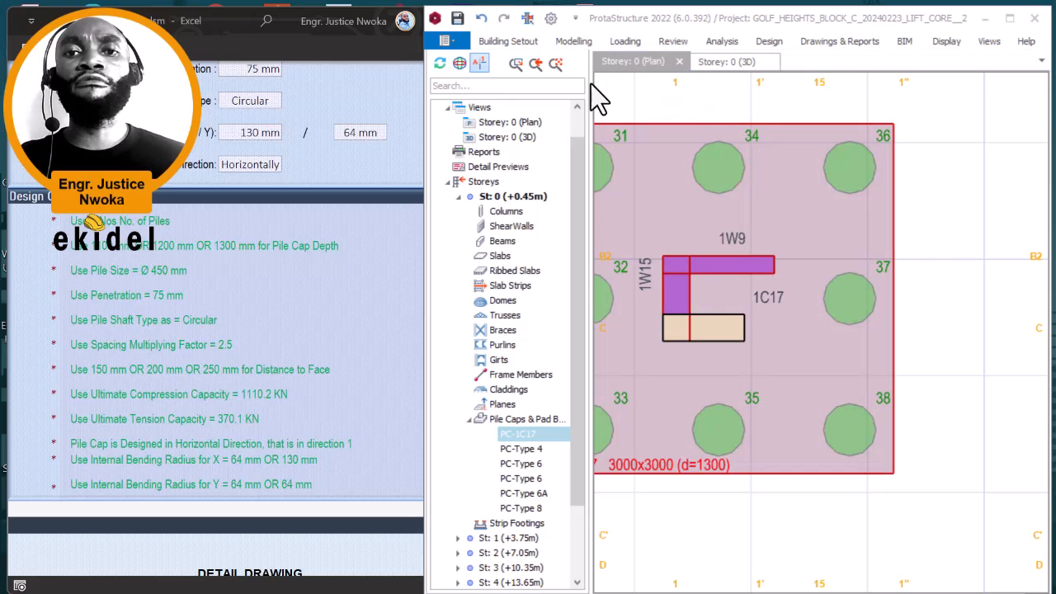
Step: Maximise the ProtaStructure window and inspect the pile cap under 1W9, 1W15 and 1C17 in plan, including the details of pile 36
{"action": "left_click", "coordinate": [1011, 18]}
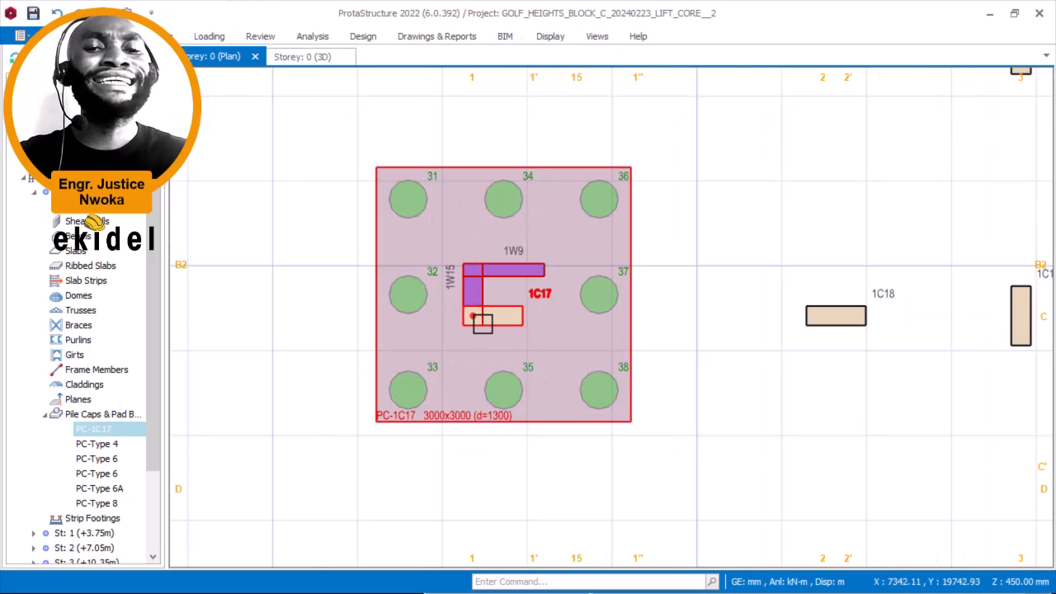
{"action": "scroll", "coordinate": [478, 321], "scroll_direction": "down", "scroll_amount": 1}
{"action": "scroll", "coordinate": [479, 256], "scroll_direction": "down", "scroll_amount": 1}
{"action": "middle_click_drag", "start_coordinate": [475, 244], "coordinate": [398, 195]}
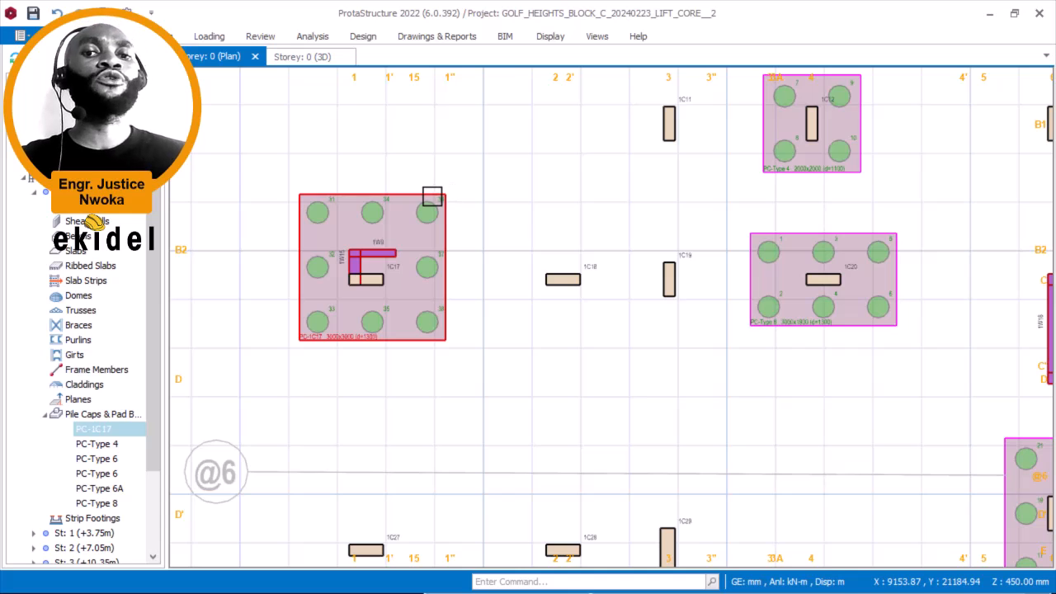
{"action": "scroll", "coordinate": [457, 182], "scroll_direction": "down", "scroll_amount": 1}
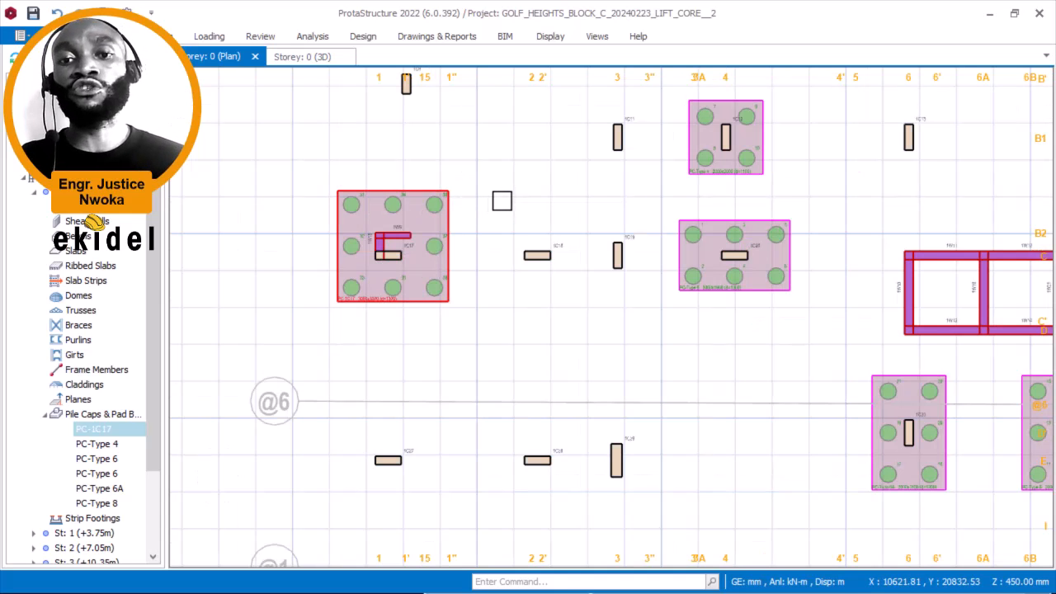
{"action": "scroll", "coordinate": [498, 200], "scroll_direction": "down", "scroll_amount": 1}
{"action": "scroll", "coordinate": [437, 216], "scroll_direction": "up", "scroll_amount": 1}
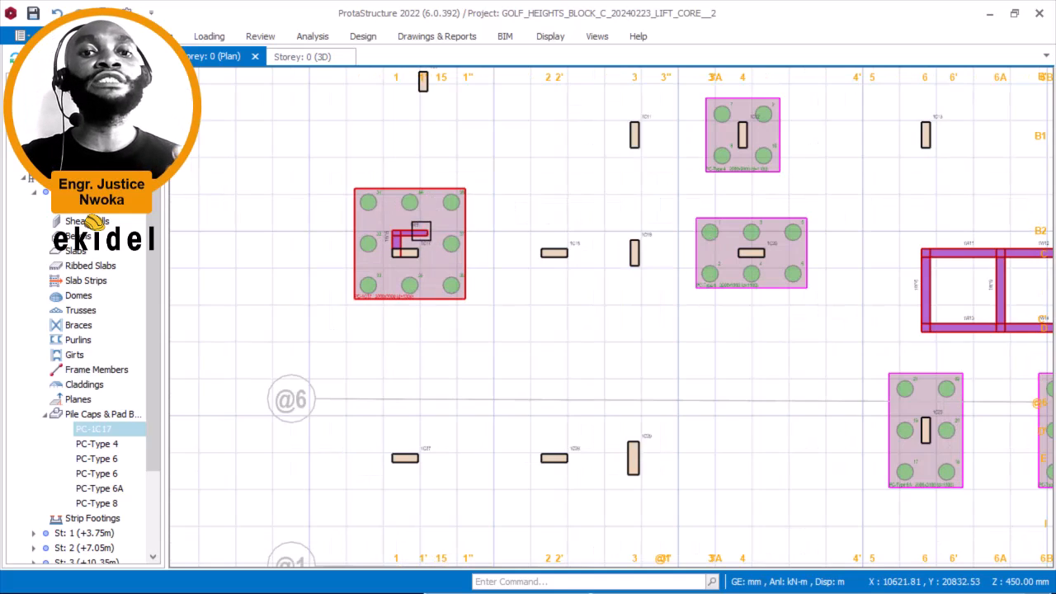
{"action": "scroll", "coordinate": [425, 222], "scroll_direction": "up", "scroll_amount": 1}
{"action": "scroll", "coordinate": [417, 233], "scroll_direction": "up", "scroll_amount": 2}
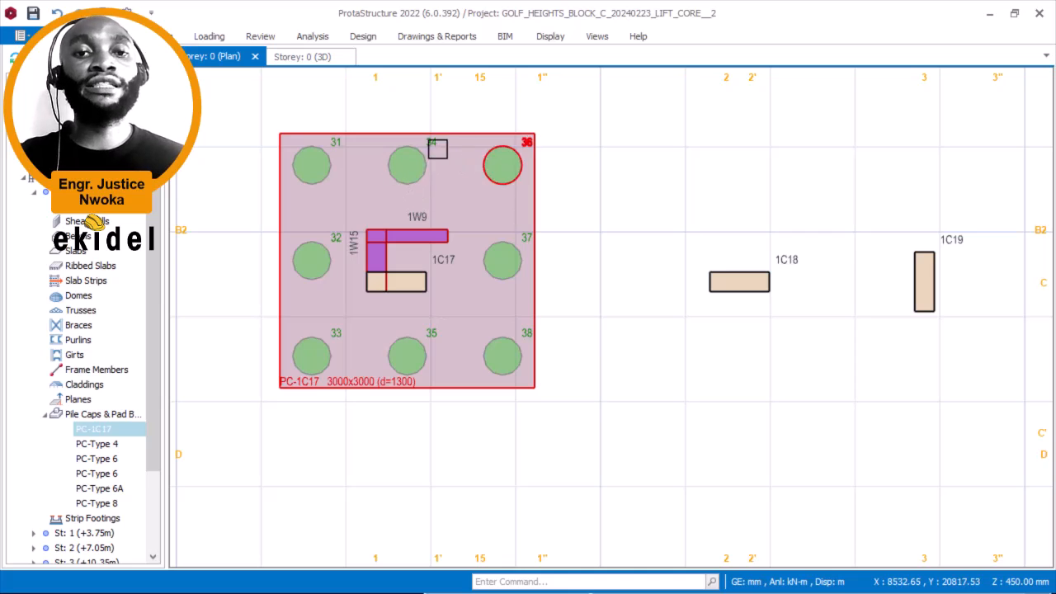
{"action": "middle_click_drag", "start_coordinate": [499, 177], "coordinate": [465, 165]}
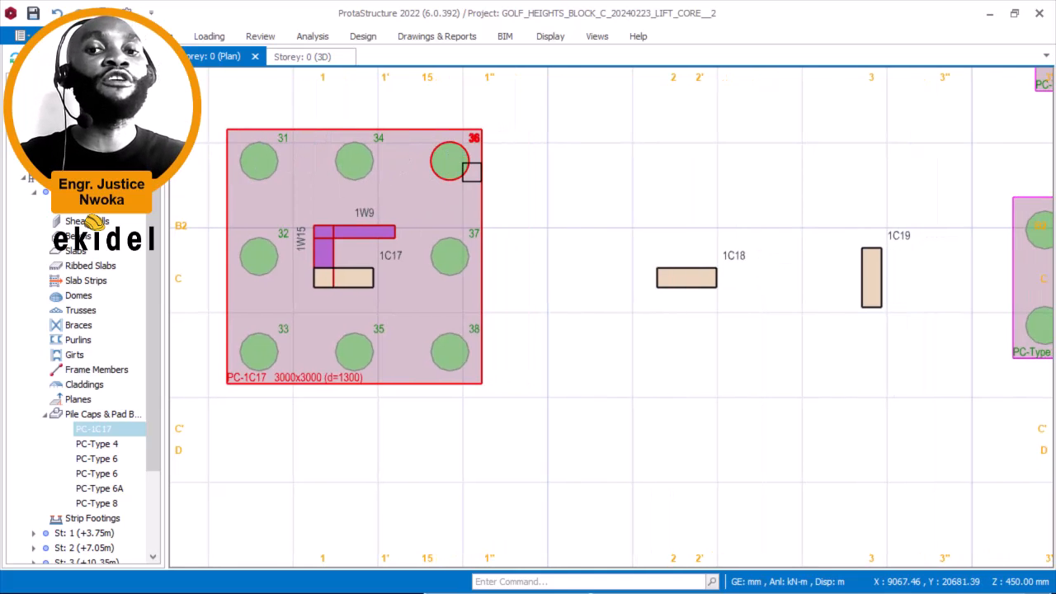
{"action": "mouse_move", "coordinate": [470, 171]}
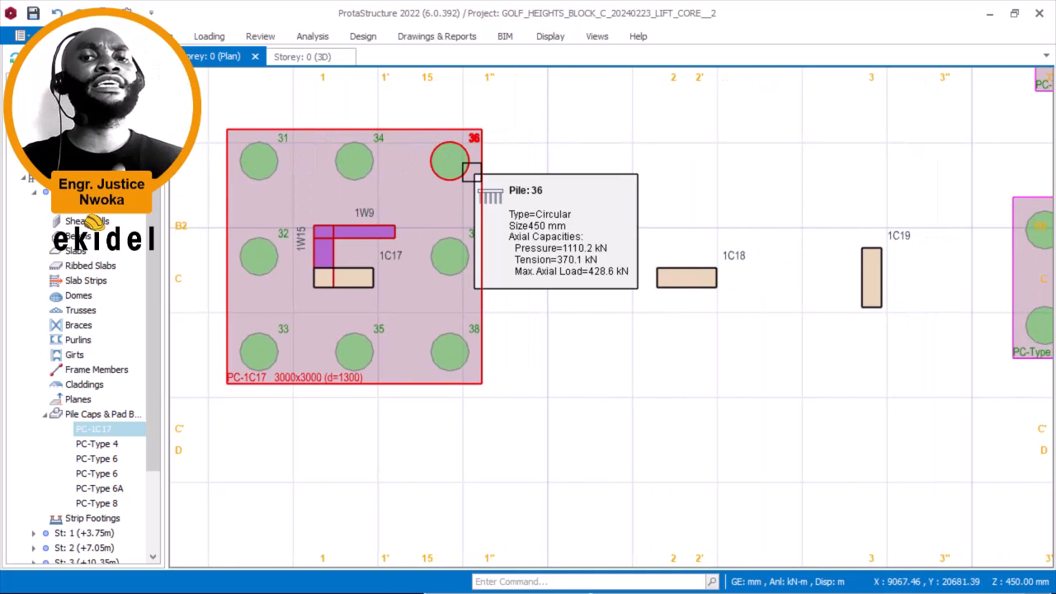
{"action": "scroll", "coordinate": [544, 169], "scroll_direction": "down", "scroll_amount": 1}
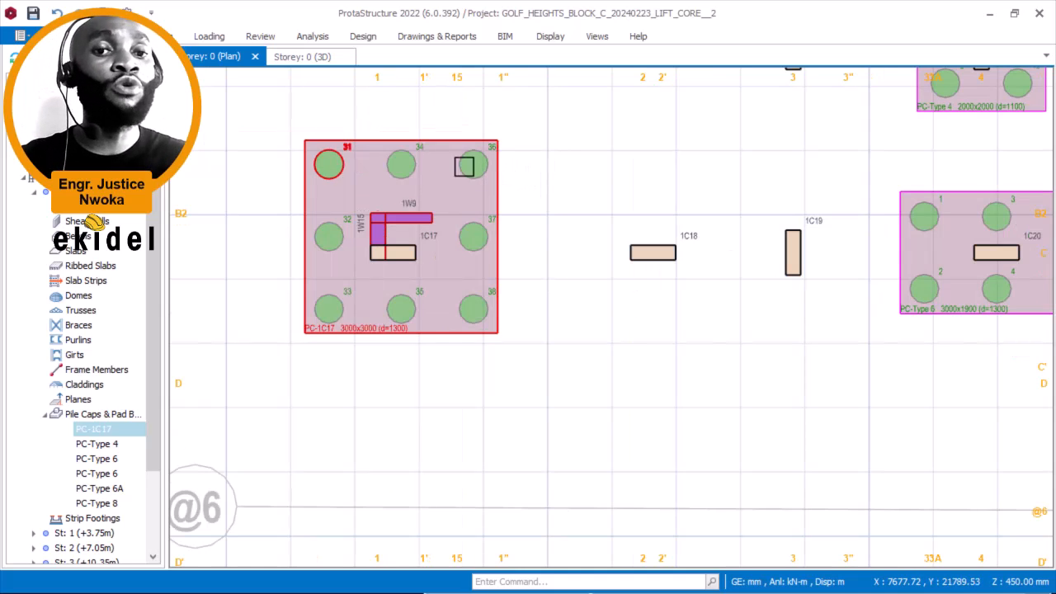
{"action": "scroll", "coordinate": [430, 161], "scroll_direction": "up", "scroll_amount": 1}
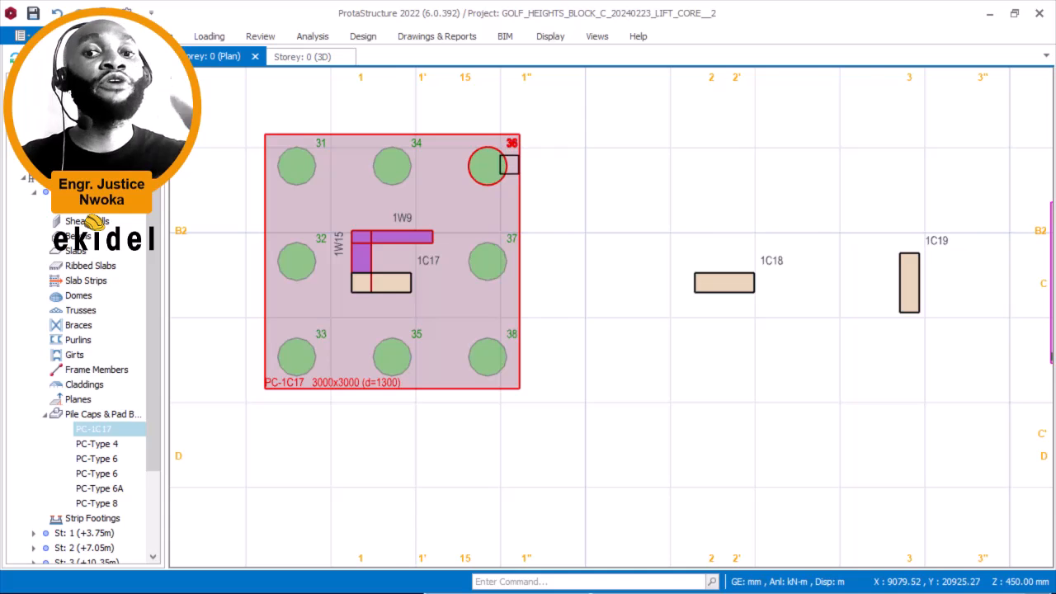
Step: Examine the layout of all the pile caps, walls and columns across the Storey 0 plan
{"action": "scroll", "coordinate": [502, 169], "scroll_direction": "down", "scroll_amount": 1}
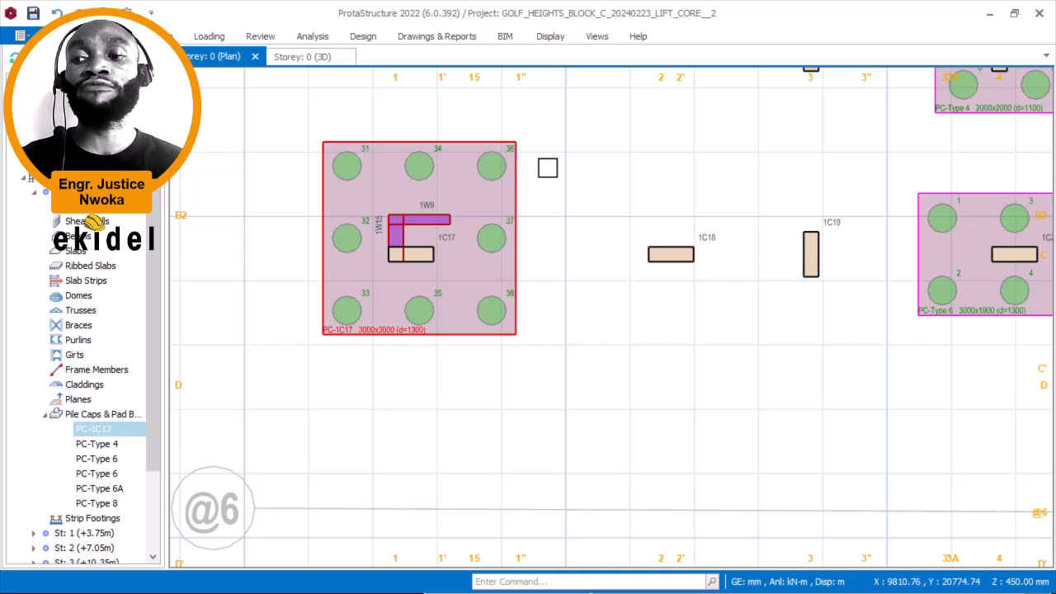
{"action": "scroll", "coordinate": [424, 216], "scroll_direction": "down", "scroll_amount": 2}
{"action": "middle_click_drag", "start_coordinate": [458, 196], "coordinate": [405, 216]}
{"action": "scroll", "coordinate": [437, 193], "scroll_direction": "down", "scroll_amount": 1}
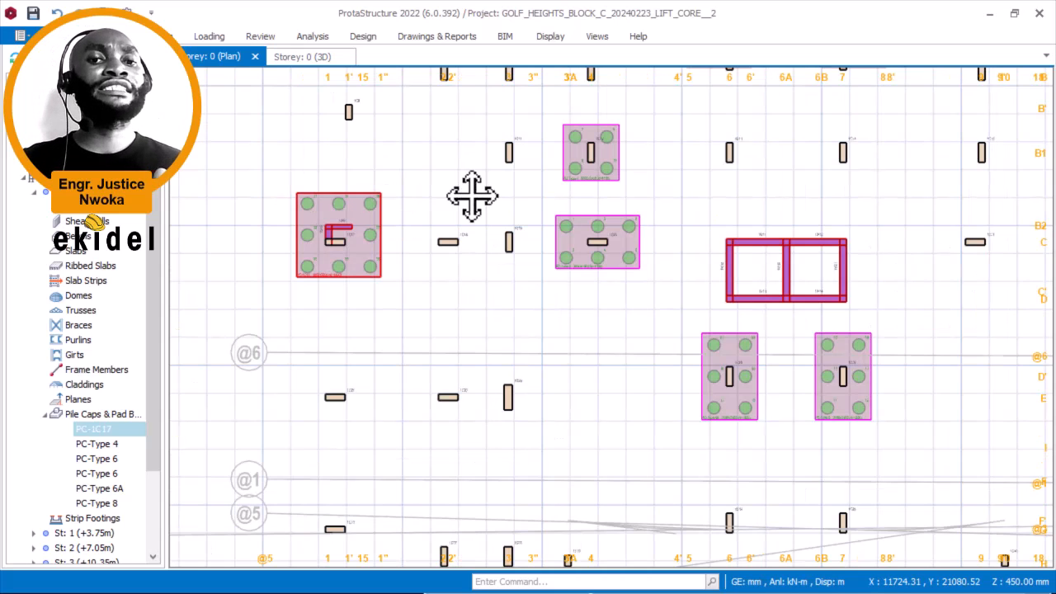
{"action": "middle_click_drag", "start_coordinate": [475, 195], "coordinate": [354, 207]}
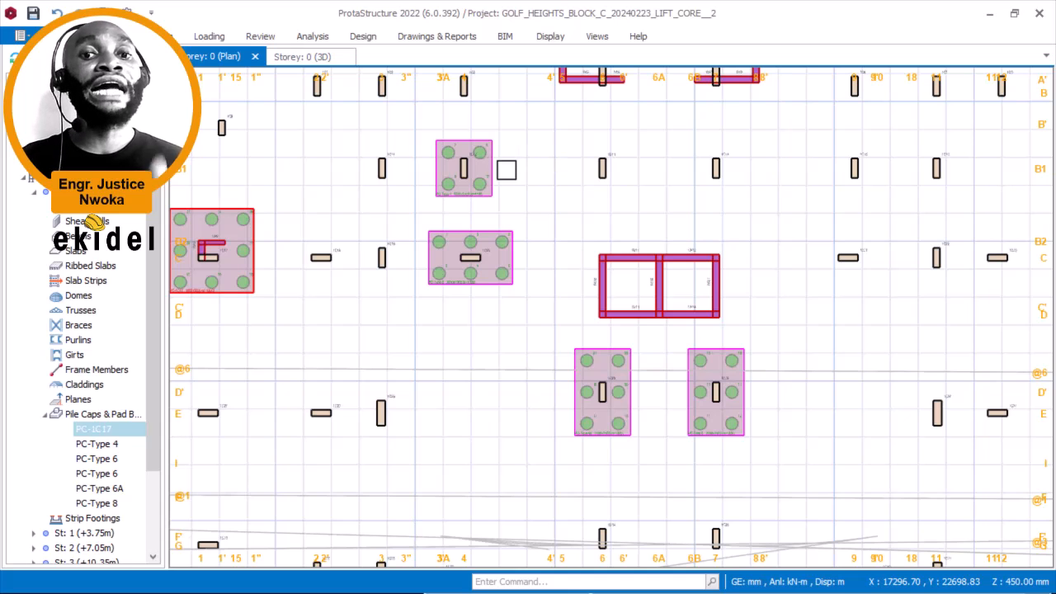
{"action": "scroll", "coordinate": [507, 167], "scroll_direction": "down", "scroll_amount": 3}
{"action": "middle_click_drag", "start_coordinate": [532, 170], "coordinate": [513, 203]}
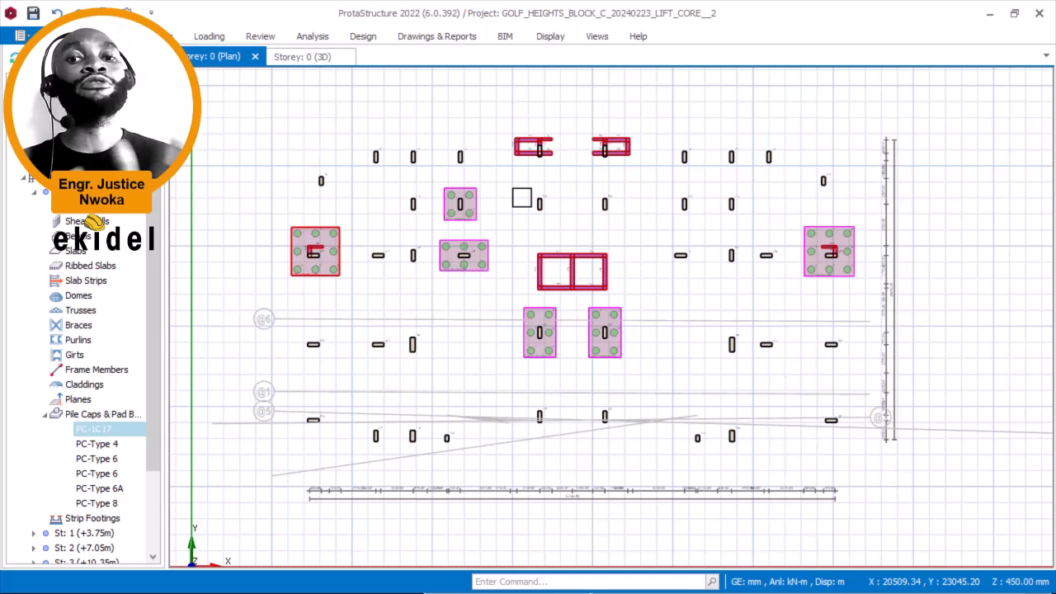
{"action": "scroll", "coordinate": [381, 204], "scroll_direction": "up", "scroll_amount": 3}
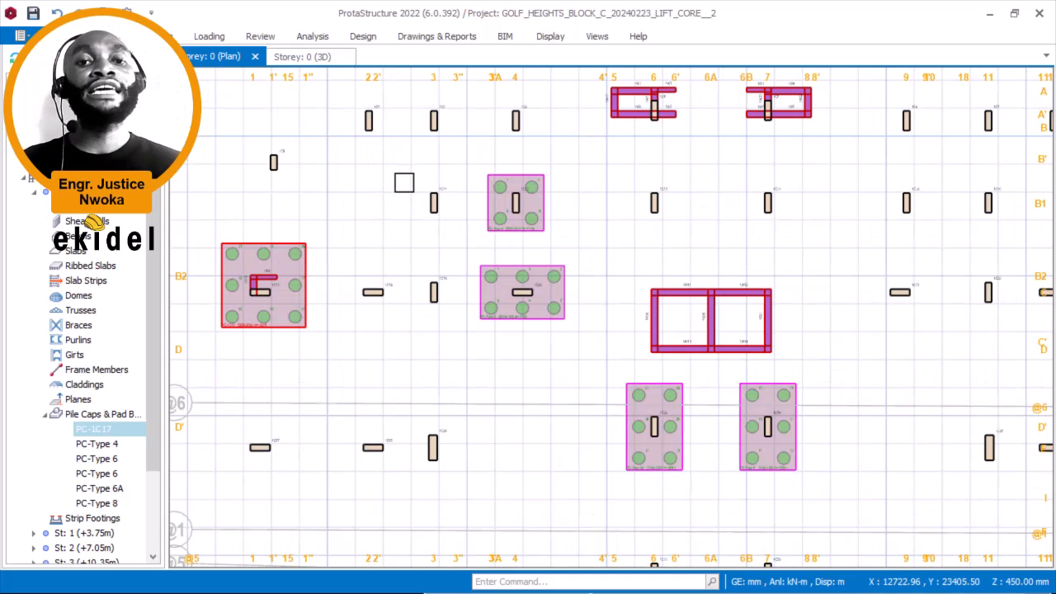
{"action": "scroll", "coordinate": [403, 181], "scroll_direction": "down", "scroll_amount": 2}
Step: Compare the pile caps and piles beneath the building in the Storey 0 3D view with the plan
{"action": "left_click", "coordinate": [307, 57]}
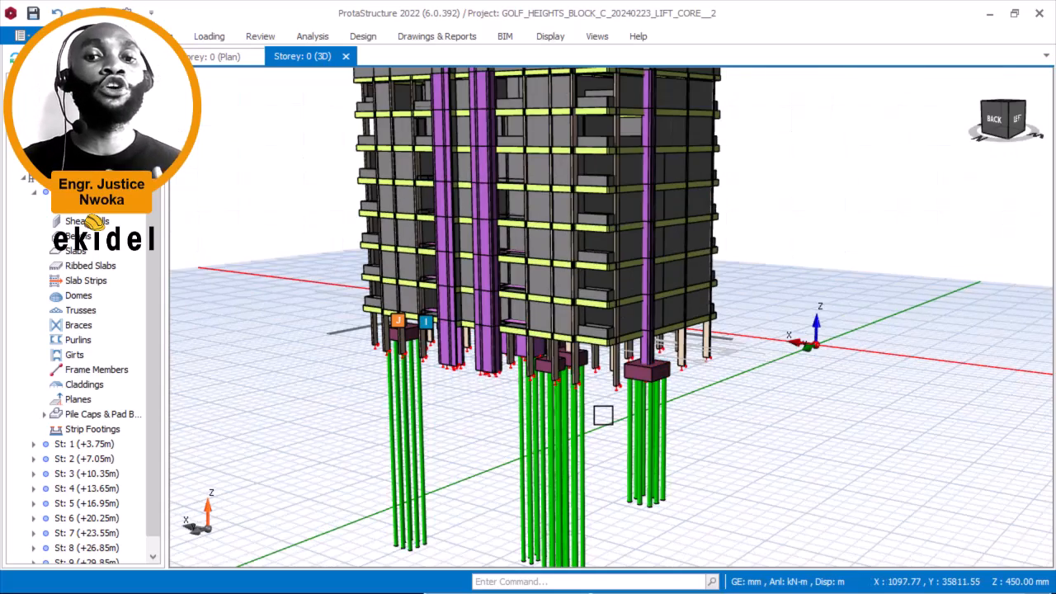
{"action": "middle_click_drag", "start_coordinate": [603, 415], "coordinate": [566, 422]}
{"action": "scroll", "coordinate": [597, 399], "scroll_direction": "up", "scroll_amount": 2}
{"action": "left_click", "coordinate": [595, 384]}
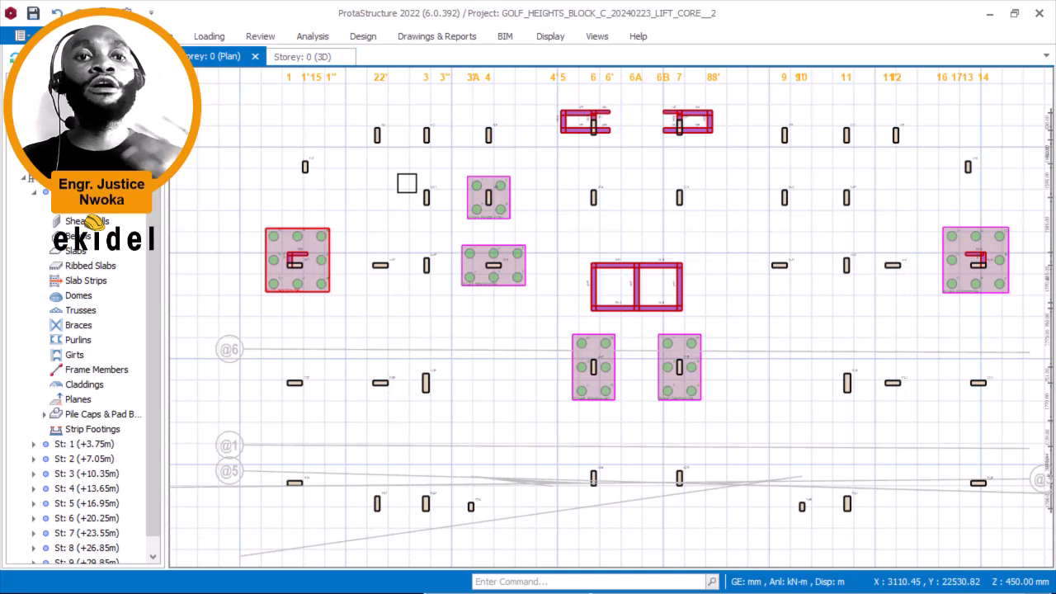
{"action": "left_click", "coordinate": [210, 58]}
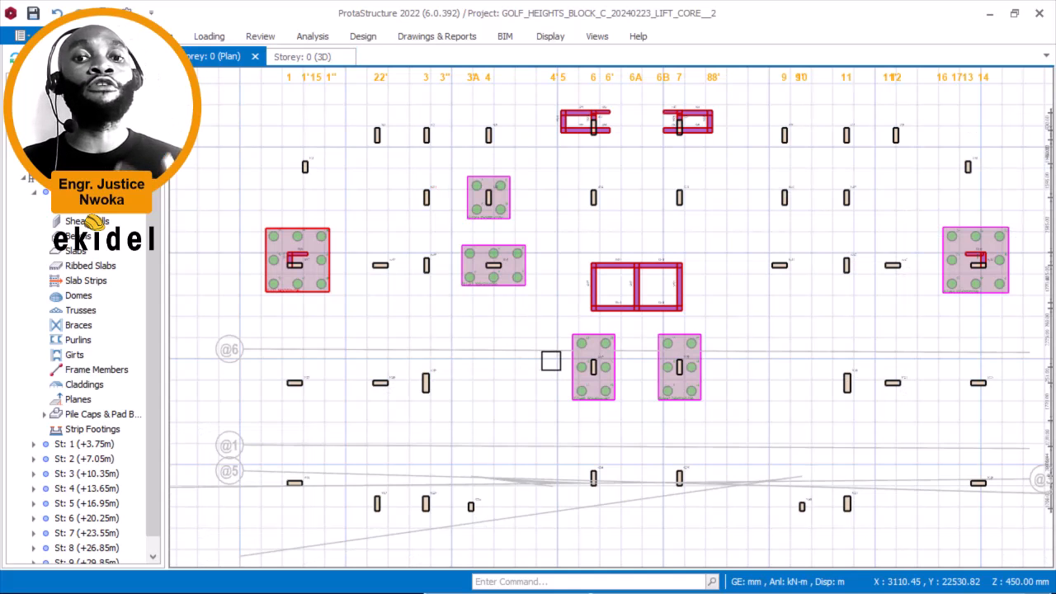
{"action": "middle_click_drag", "start_coordinate": [523, 346], "coordinate": [392, 259]}
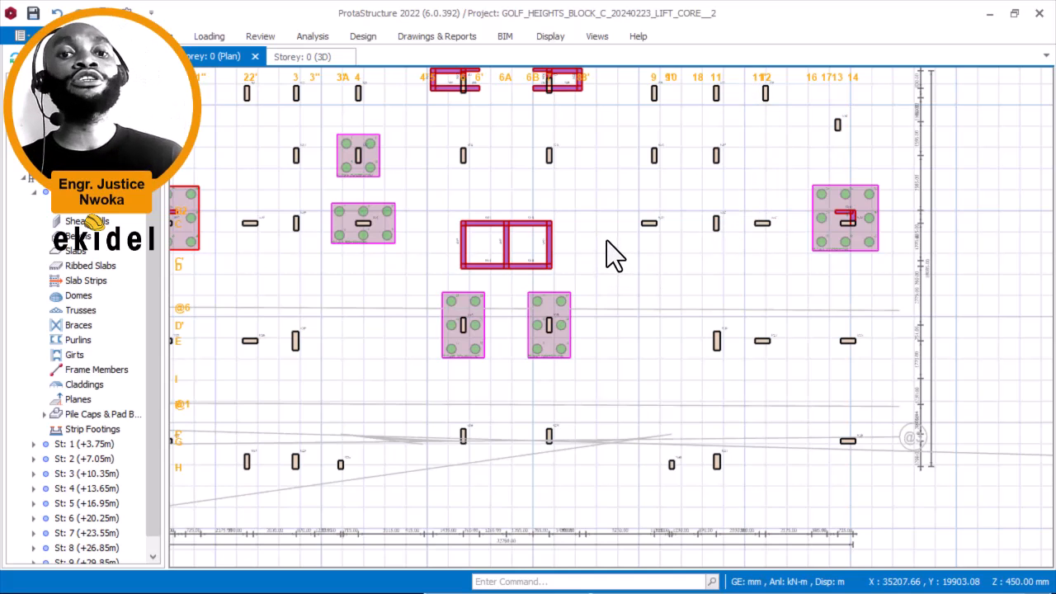
{"action": "left_click", "coordinate": [306, 57]}
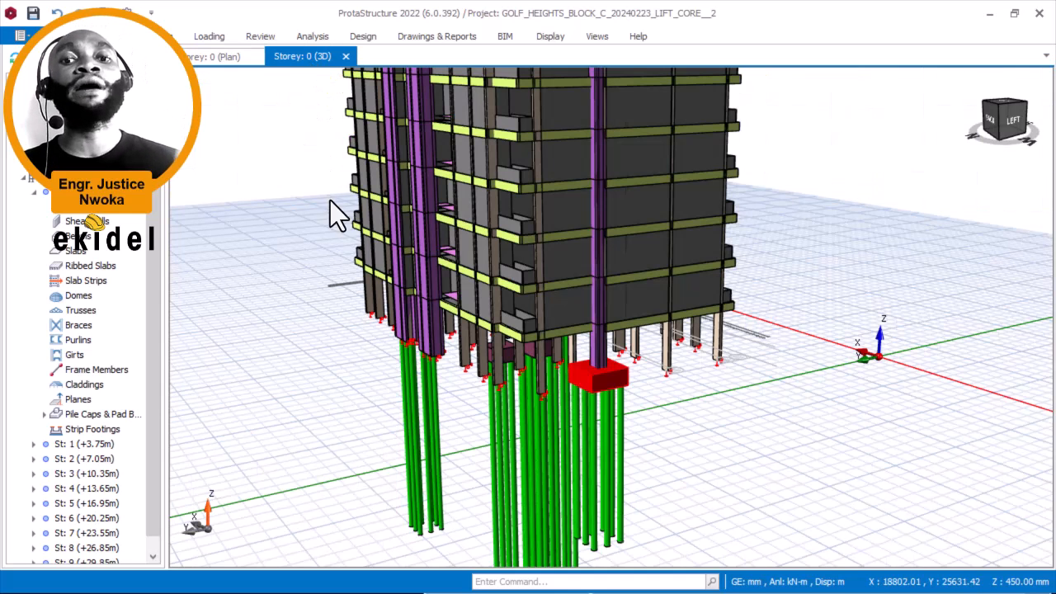
{"action": "scroll", "coordinate": [388, 314], "scroll_direction": "down", "scroll_amount": 1}
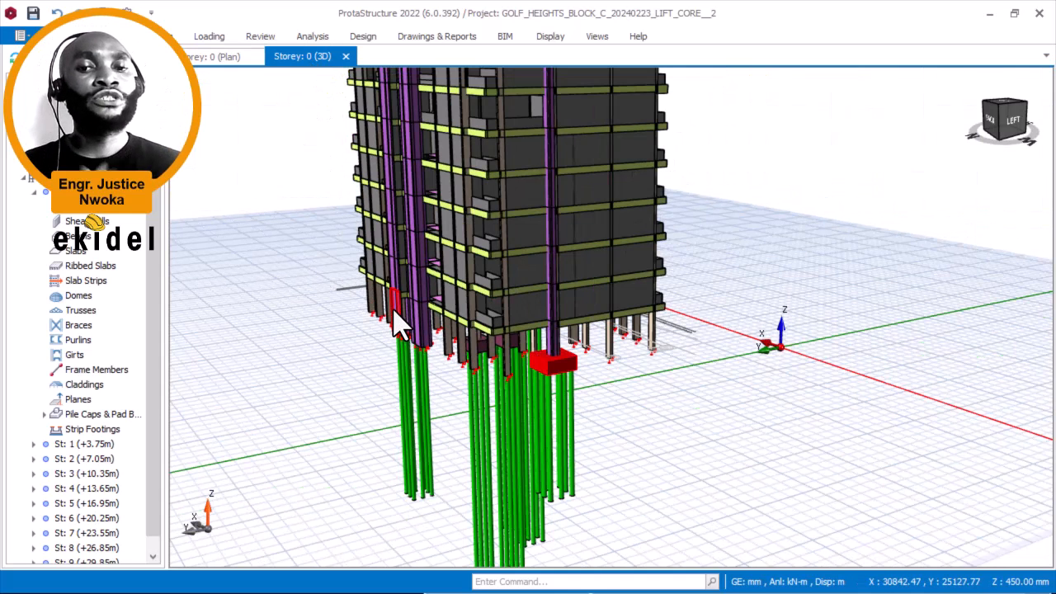